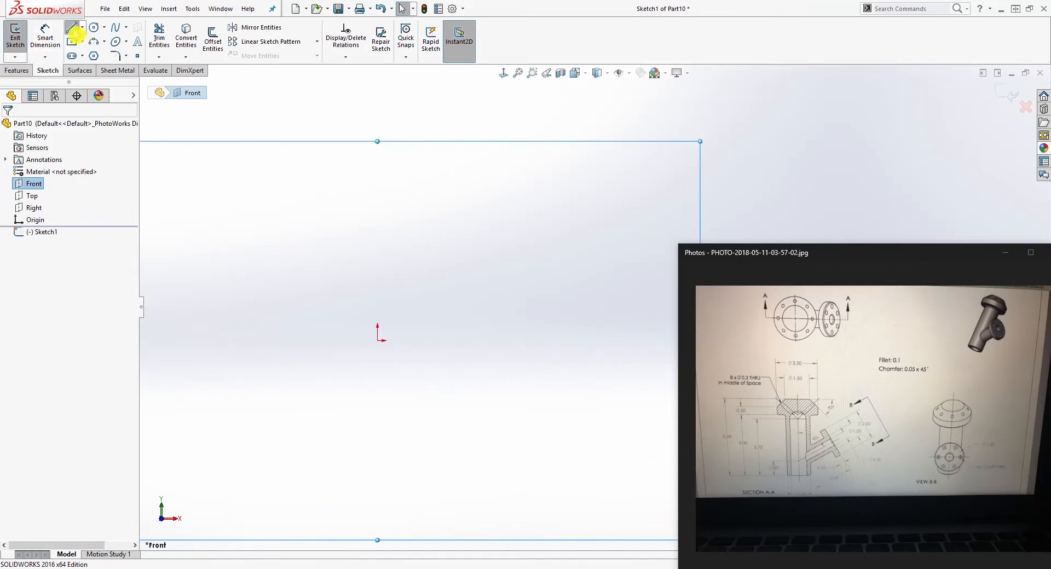
Sketch a closed half-profile starting at the origin, about 2.64 in tall, with a straight shaft and a wider head with a sloped upper corner.
click(73, 30)
scroll(558, 312, up, 3)
scroll(403, 335, down, 4)
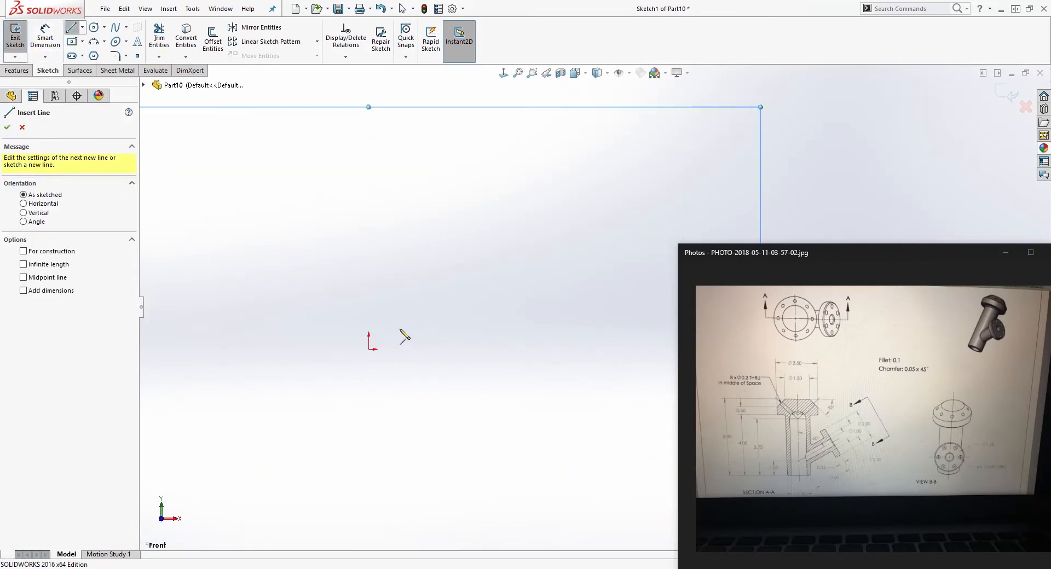
click(370, 349)
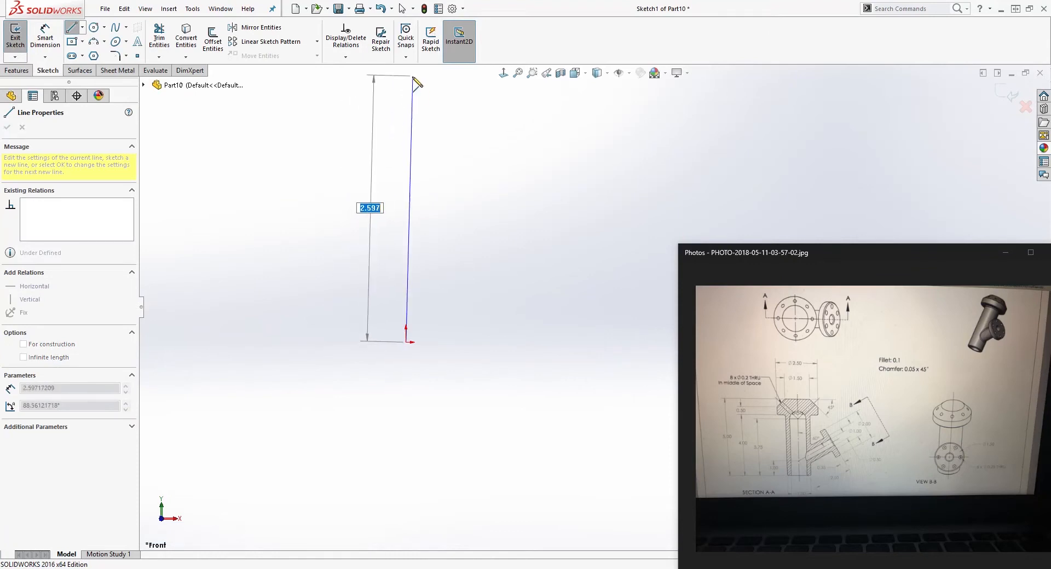
click(405, 71)
click(478, 72)
click(510, 104)
click(511, 139)
click(464, 139)
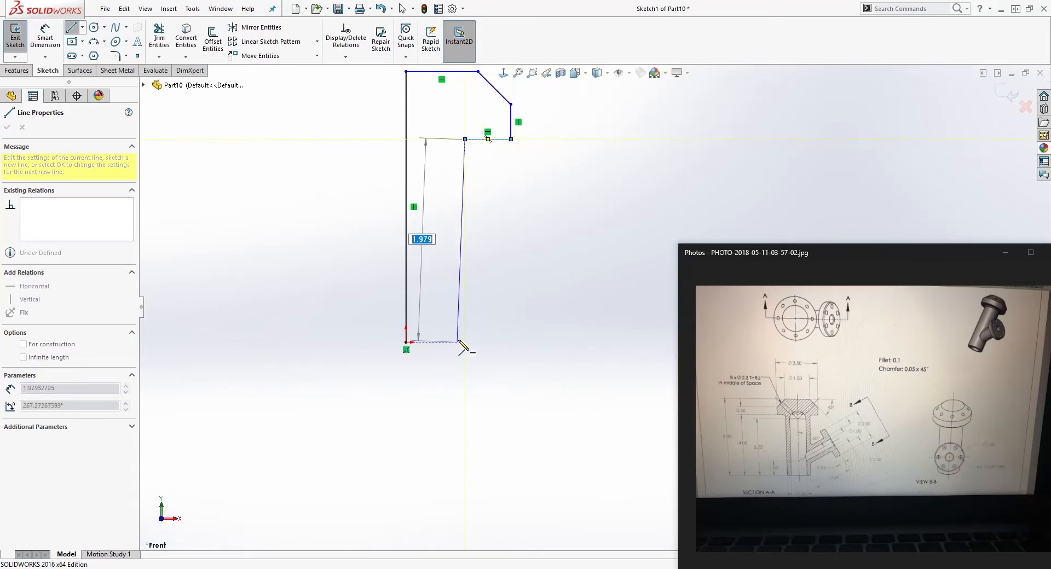
click(464, 342)
click(405, 342)
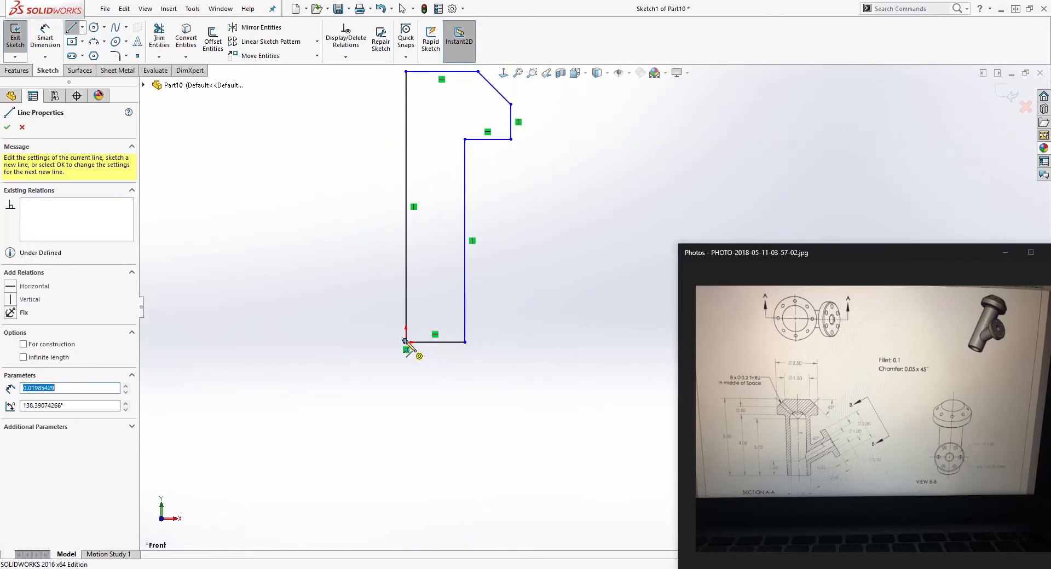
key(Escape)
scroll(525, 274, down, 2)
mouse_move(324, 351)
mouse_down()
mouse_move(414, 424)
mouse_move(406, 431)
mouse_up()
key(Delete)
scroll(556, 260, up, 3)
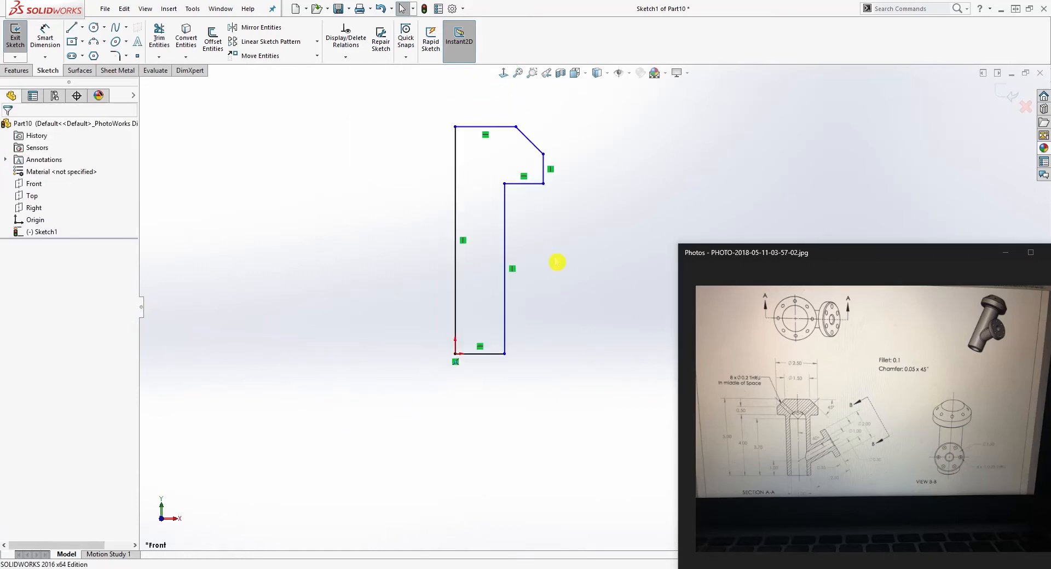
Convert the profile's vertical line through the origin into a construction line.
scroll(613, 156, down, 2)
click(381, 189)
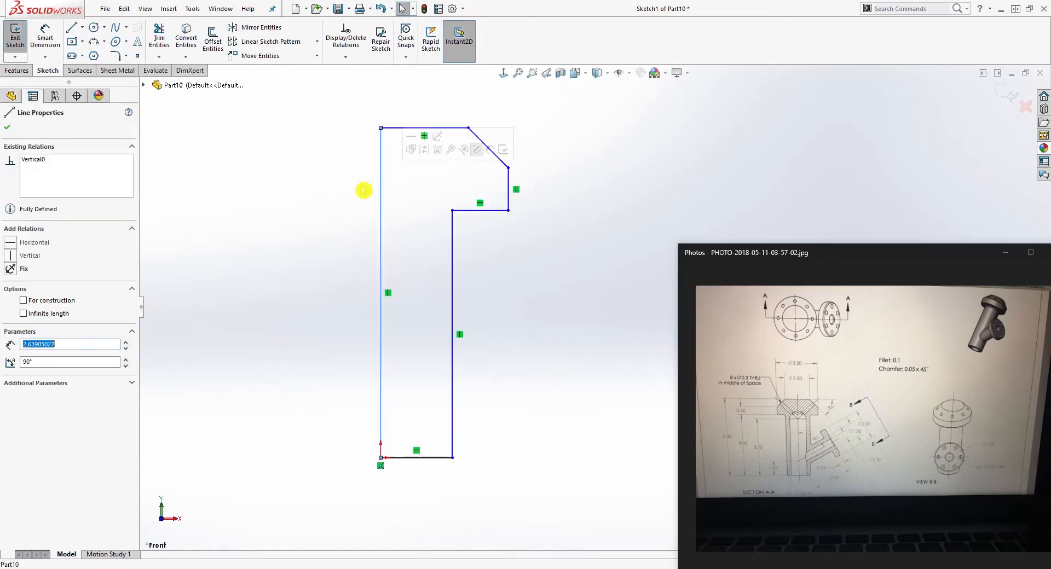
click(23, 301)
click(350, 245)
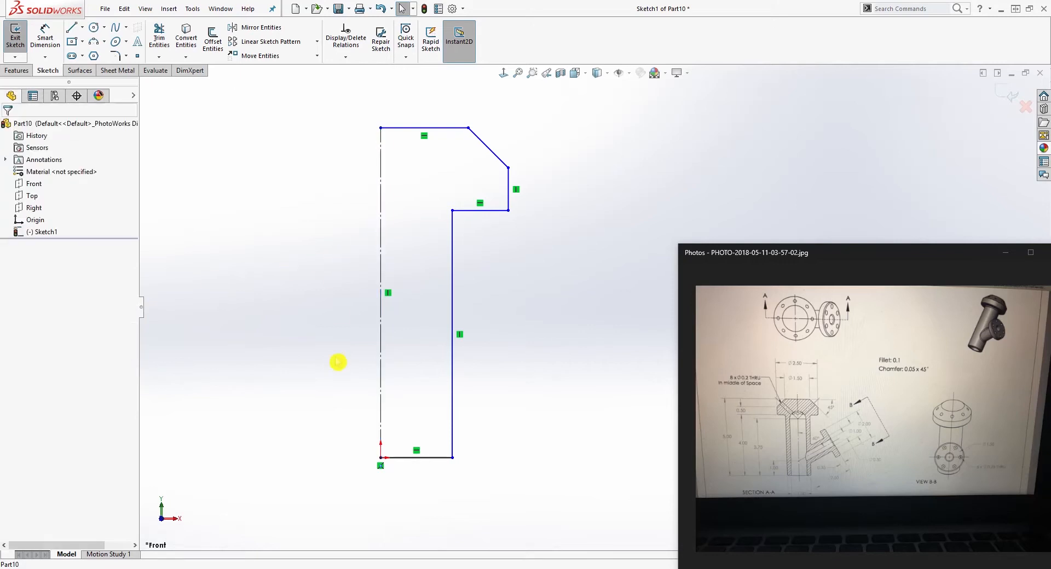
Dimension the angle between the head's top edge and its sloped edge as 45°.
right_drag(336, 359, 337, 249)
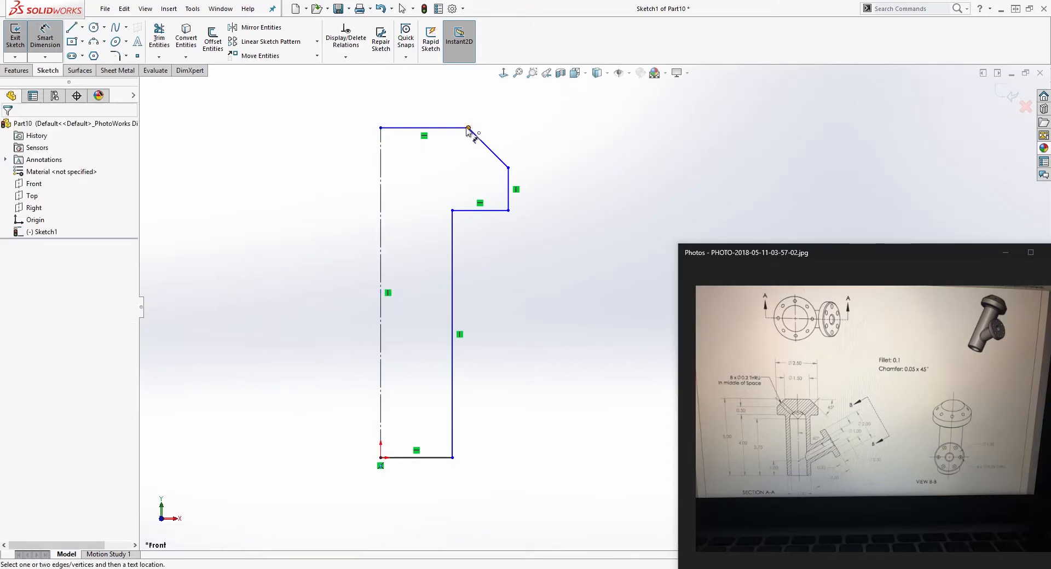
scroll(510, 132, down, 1)
scroll(513, 235, up, 1)
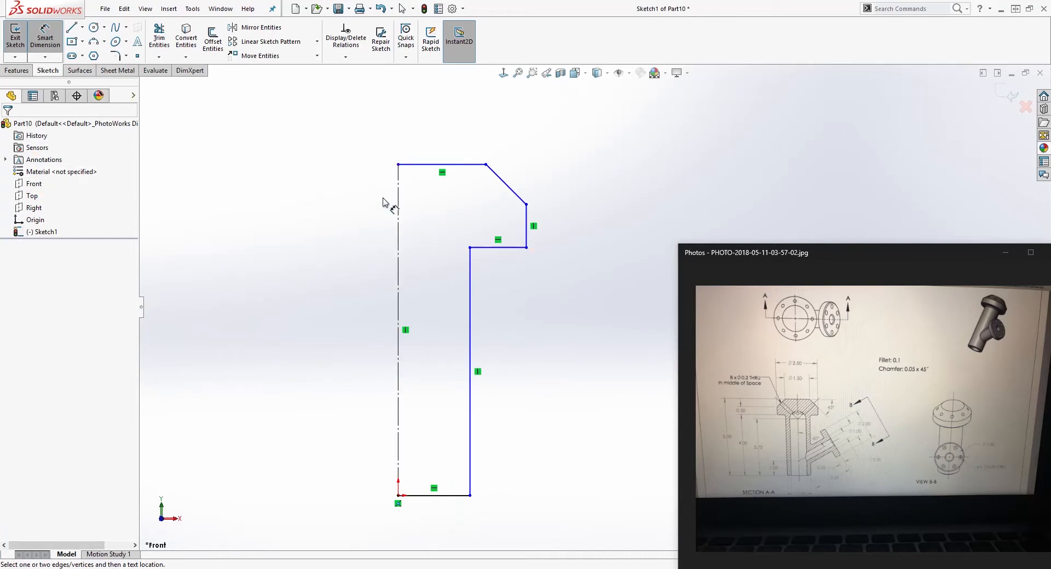
click(399, 265)
key(Escape)
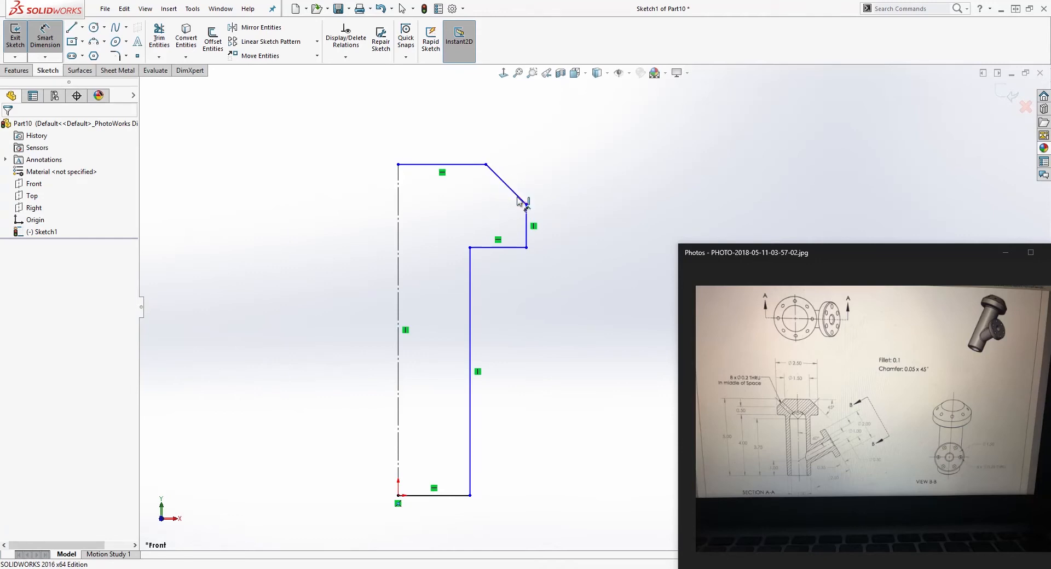
click(465, 165)
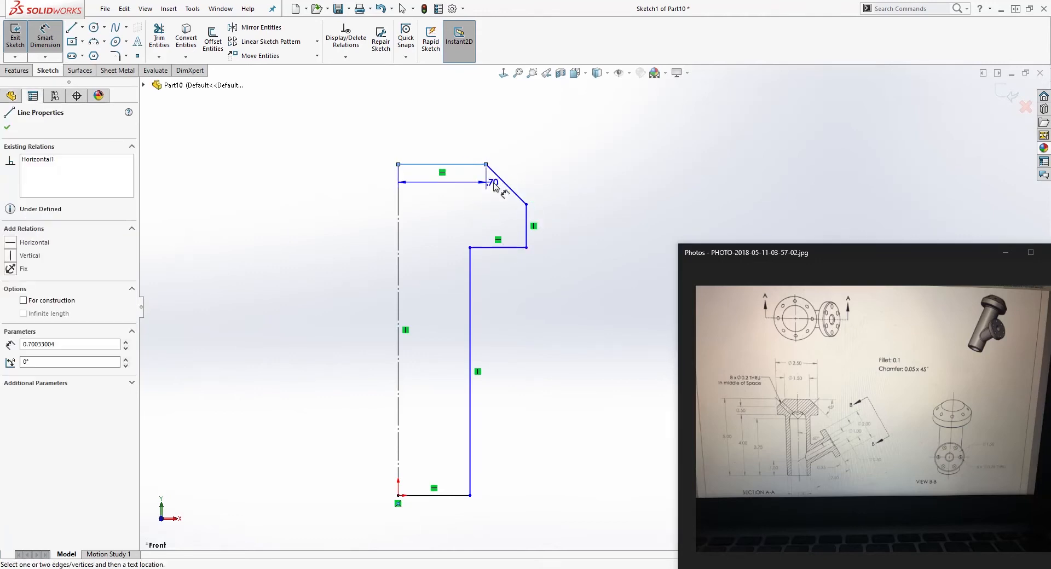
click(506, 186)
click(532, 186)
text(45)
key(Return)
key(Escape)
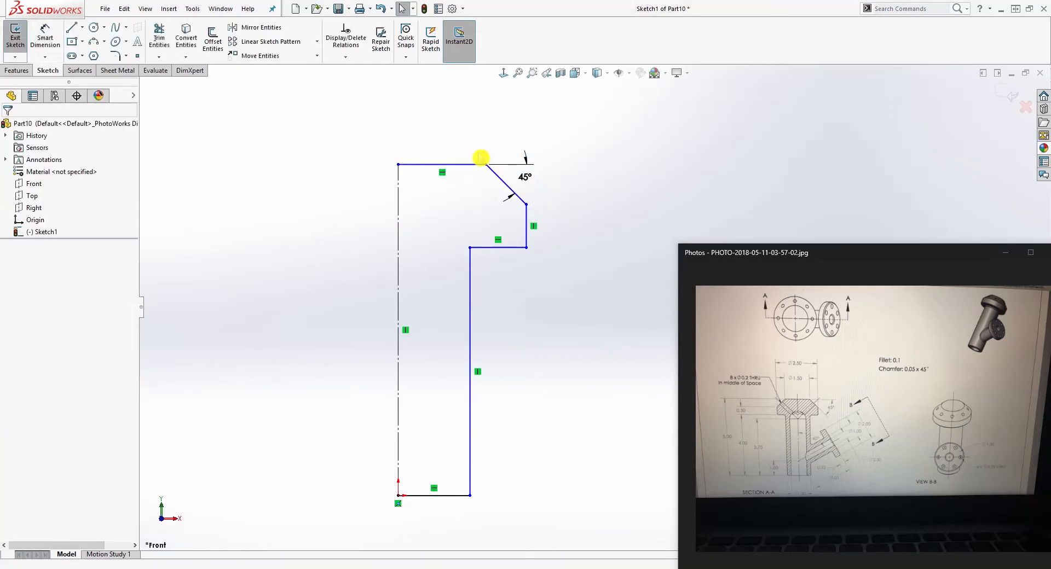
Dimension the head's top face as a 1.5 in diameter, from the slope's upper corner across the centerline.
key(Return)
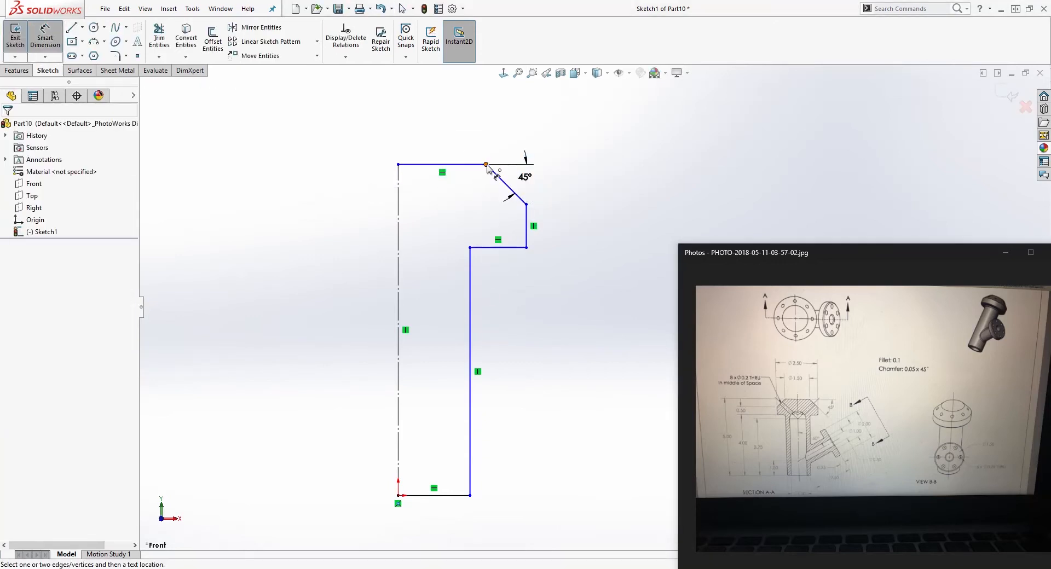
click(486, 165)
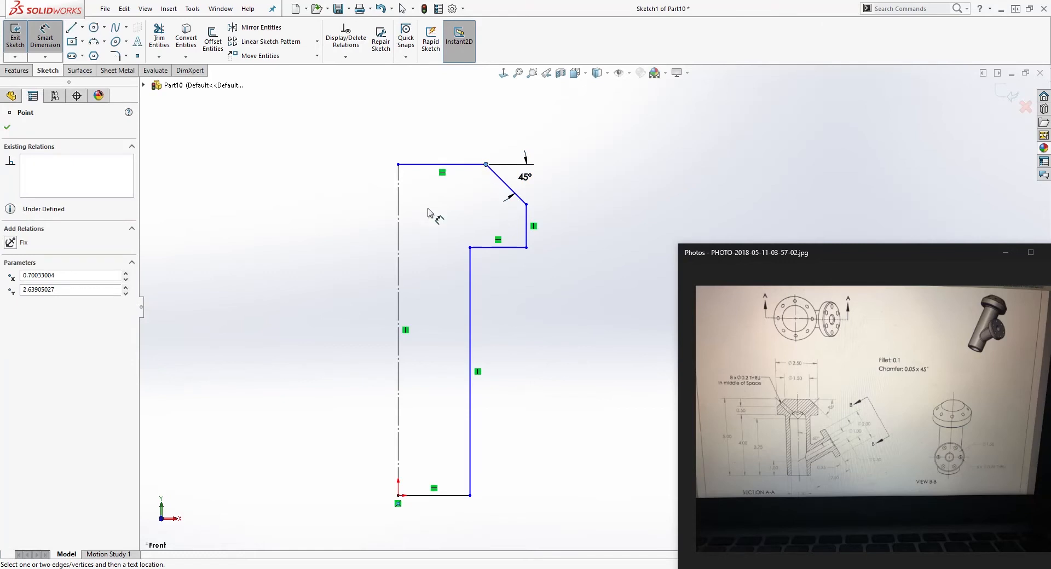
click(398, 212)
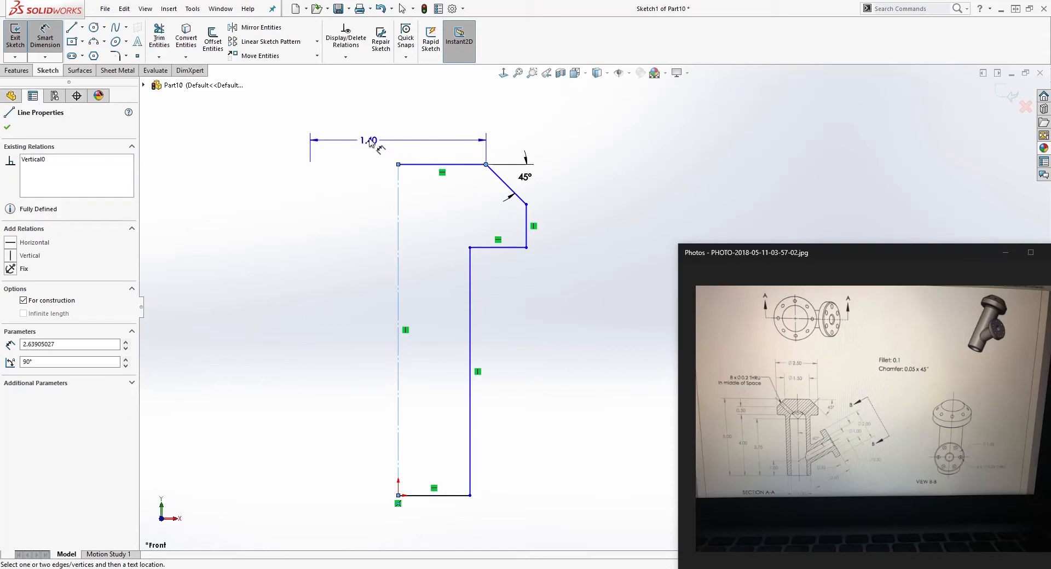
click(383, 131)
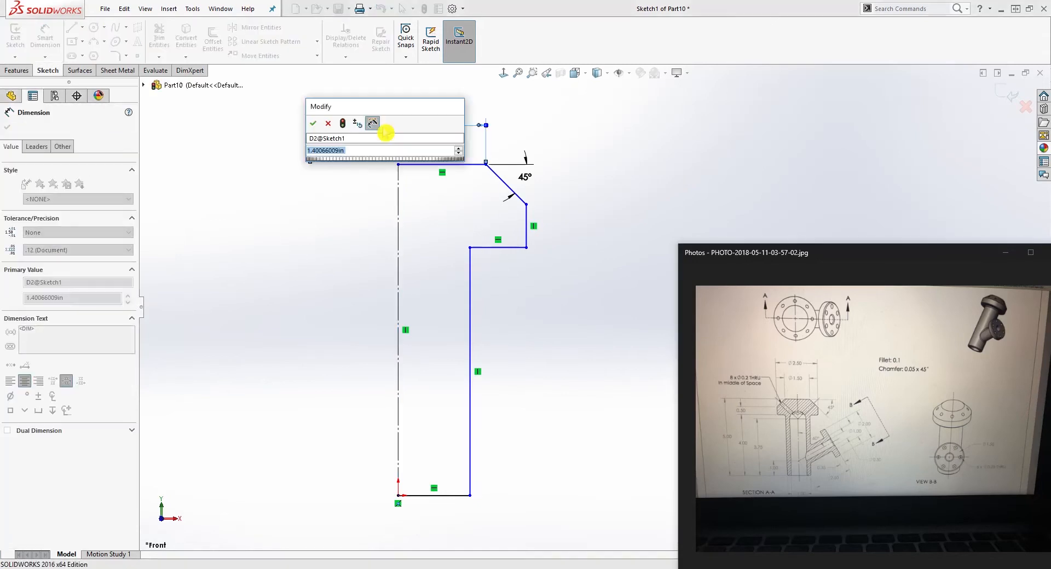
text(1.5)
key(Return)
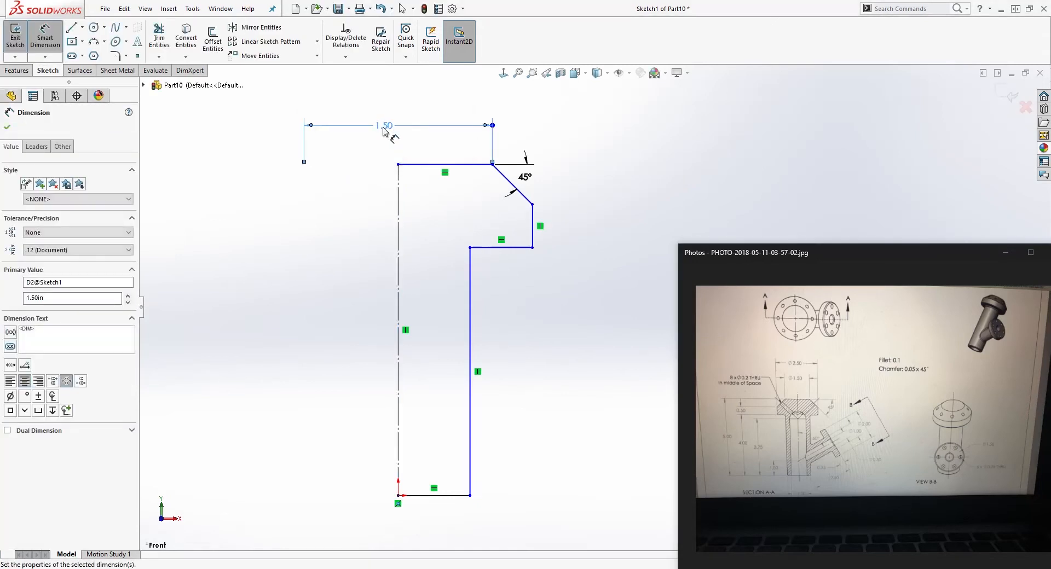
Dimension the head's outer vertical edge as a 2.5 in diameter across the centerline.
click(534, 222)
click(398, 208)
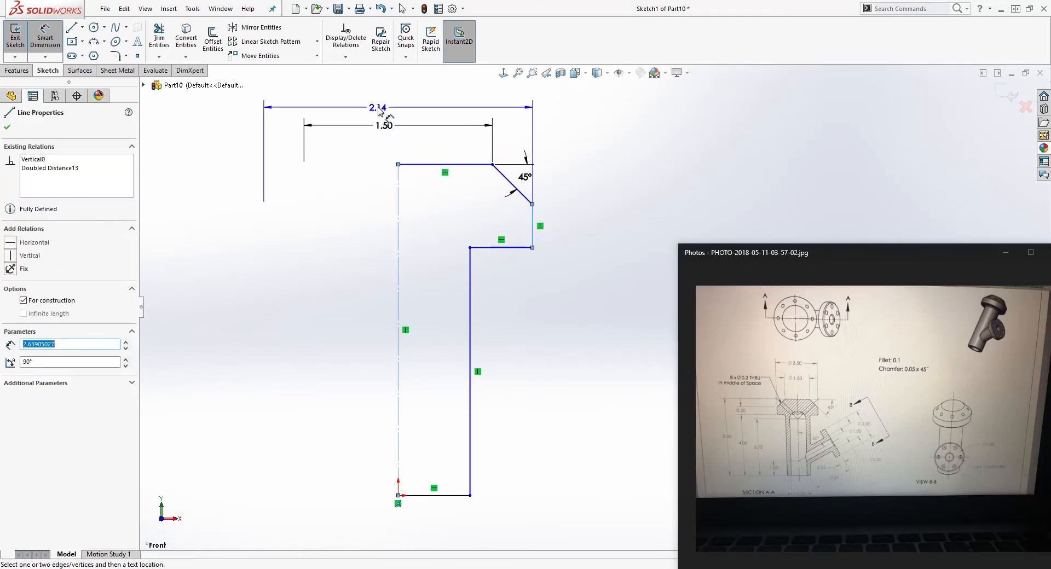
click(389, 102)
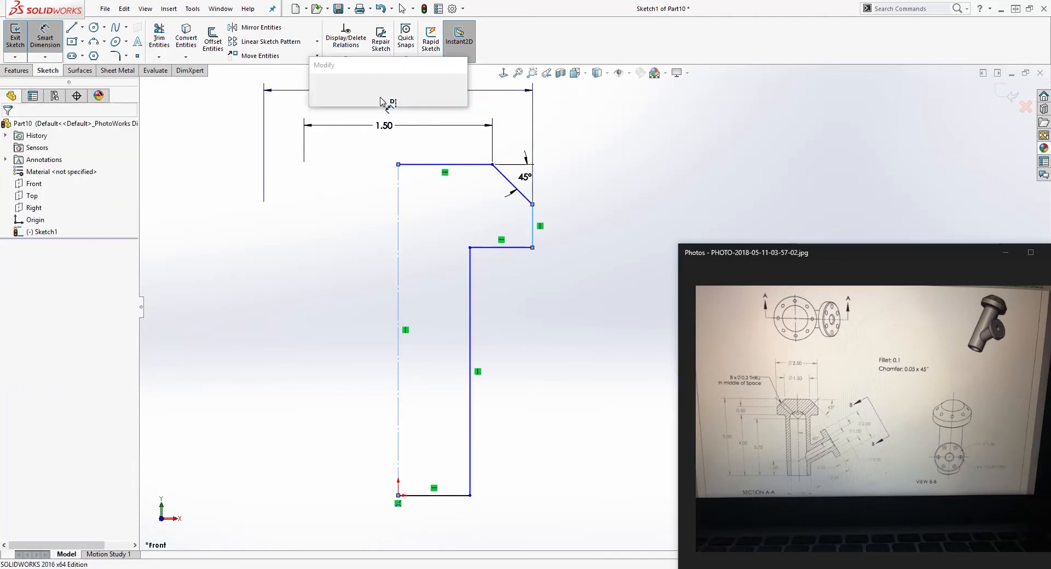
text(2.5)
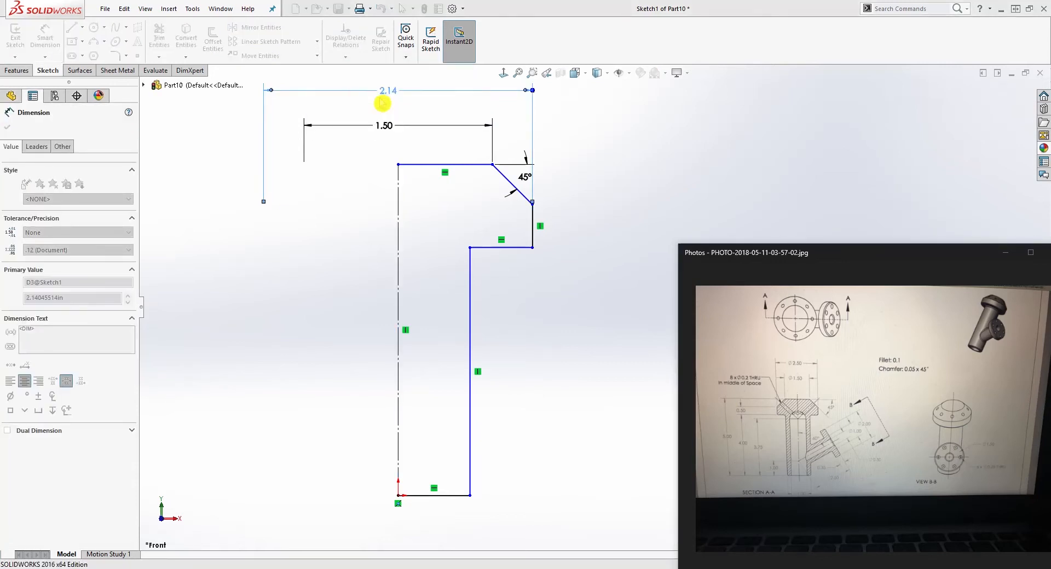
key(Return)
key(Escape)
click(456, 141)
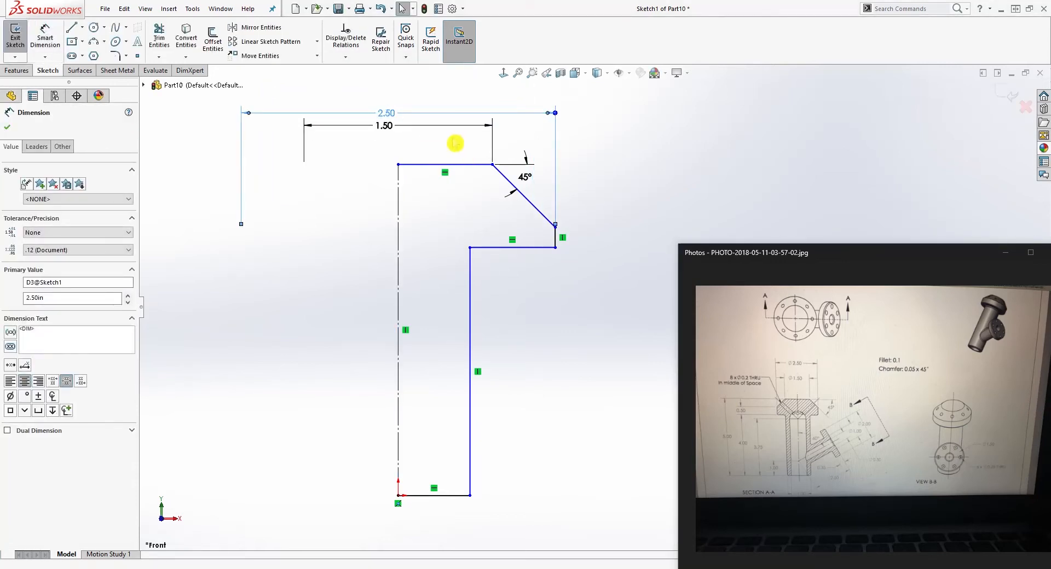
Set the head's height between its top edge and its underside to 1 in.
scroll(567, 325, up, 2)
scroll(626, 219, down, 2)
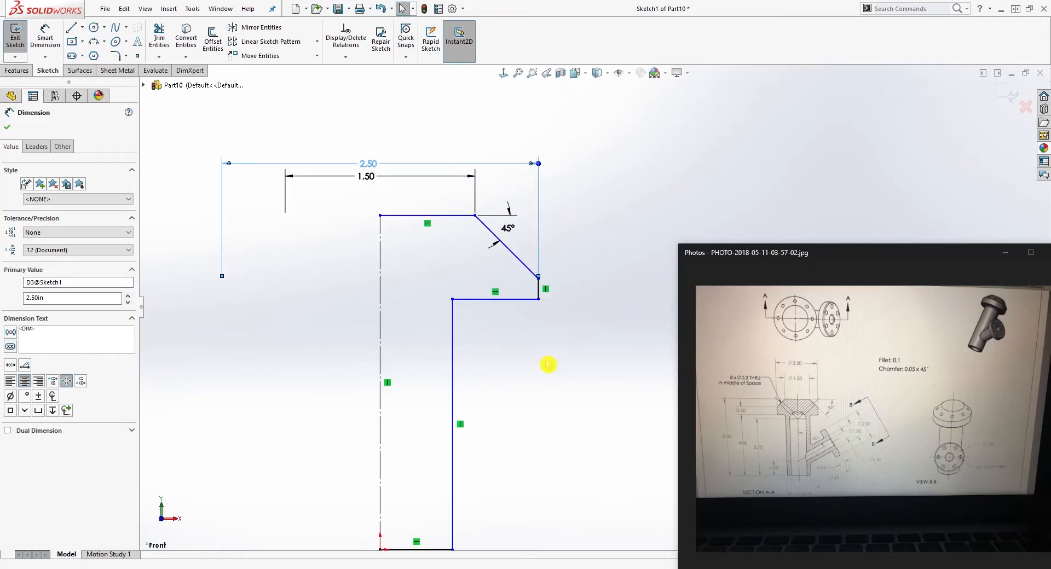
key(d)
click(468, 216)
click(495, 298)
click(585, 257)
text(1)
key(Return)
key(Escape)
Move the 2.50 diameter dimension farther above the 1.50 dimension.
scroll(575, 314, up, 2)
scroll(582, 380, down, 2)
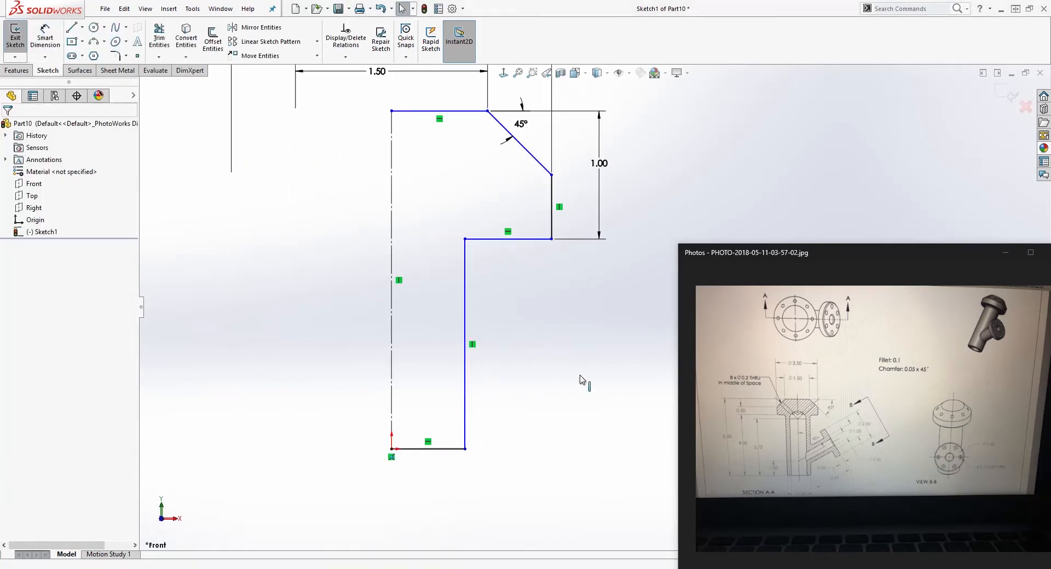
scroll(588, 328, up, 2)
drag(451, 135, 445, 101)
click(541, 316)
Dimension the centerline to set the profile's overall height to 5 in.
right_drag(557, 419, 540, 377)
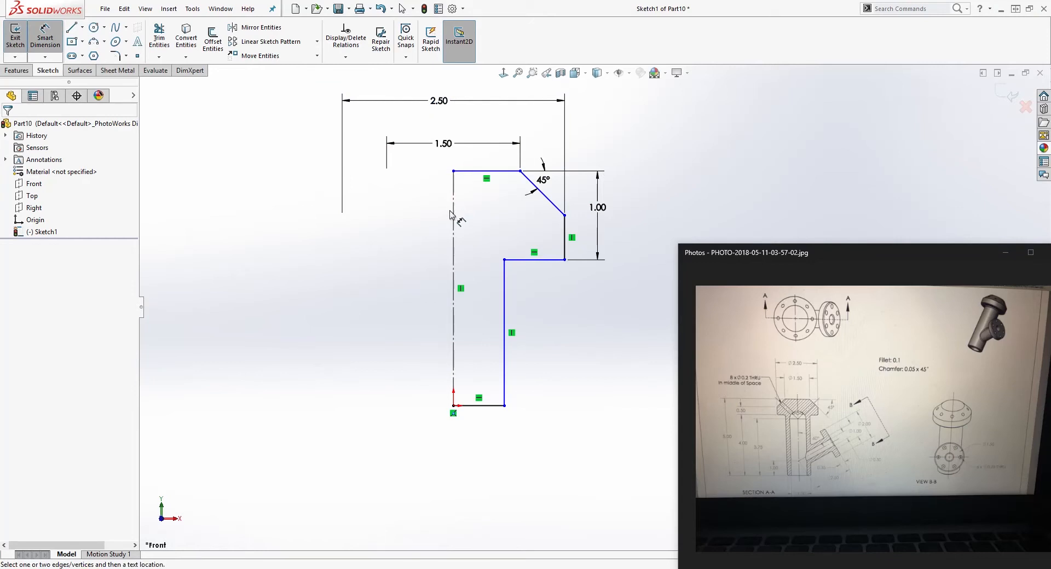
click(454, 230)
click(358, 242)
text(5)
key(Return)
Reposition the 2.50 diameter dimension above the profile and the 45° angle dimension close to the sloped edge.
scroll(579, 315, up, 4)
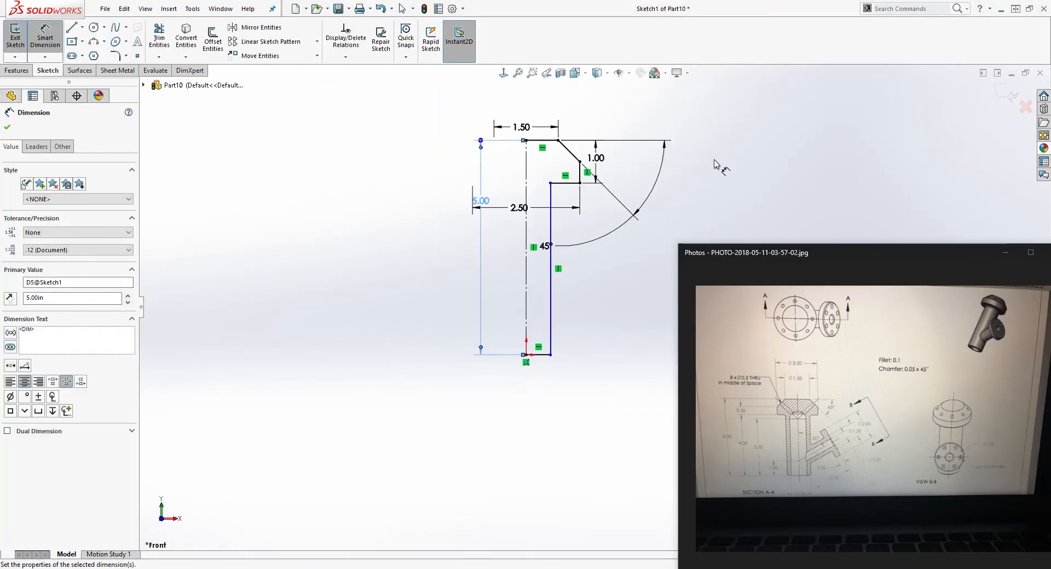
scroll(717, 164, down, 2)
scroll(629, 271, down, 1)
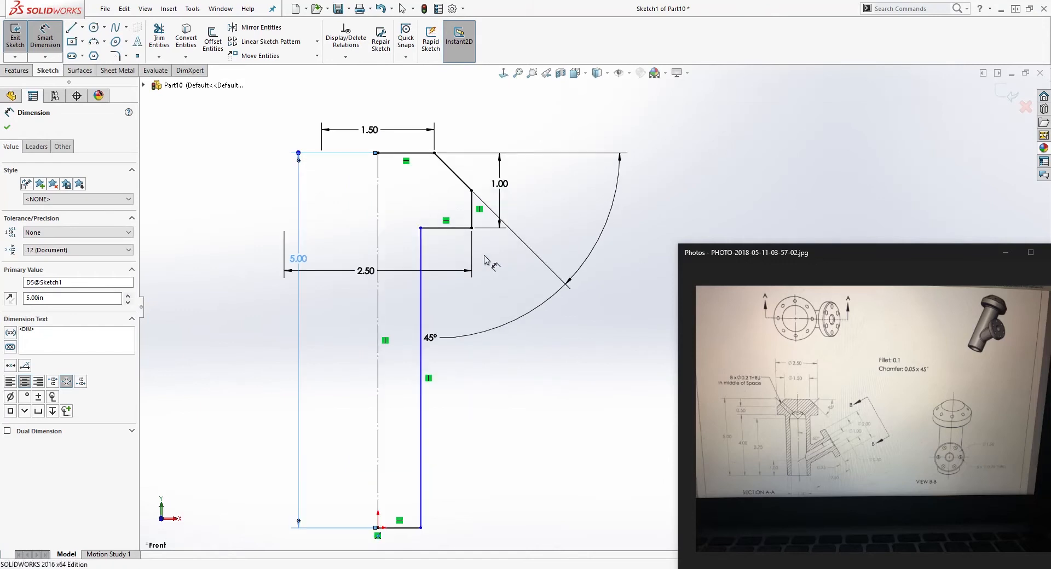
key(Escape)
click(361, 98)
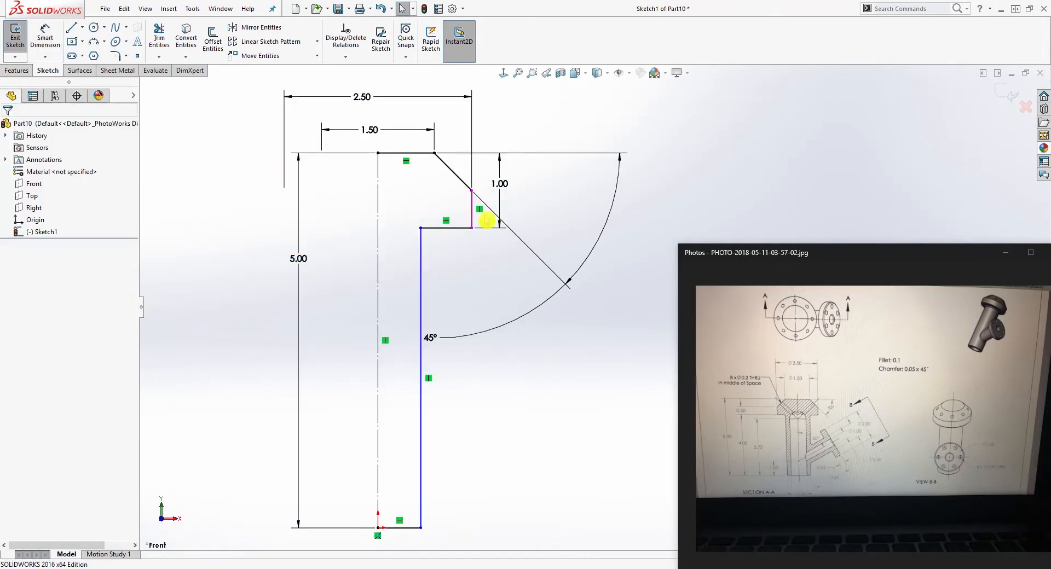
mouse_move(457, 333)
mouse_down()
mouse_move(446, 330)
mouse_move(490, 172)
mouse_move(432, 164)
mouse_up()
scroll(485, 428, up, 1)
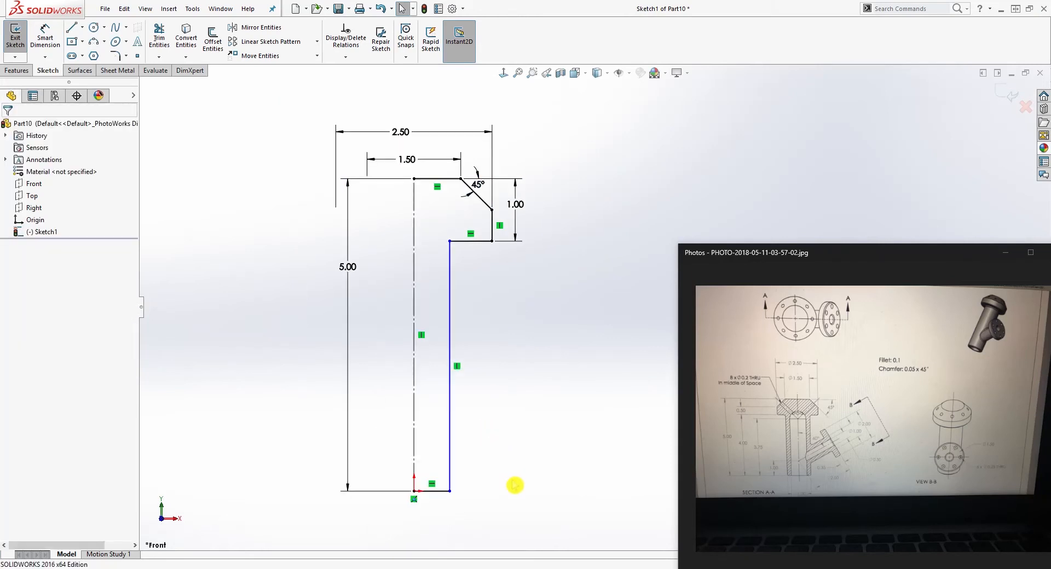
Dimension the shaft's outer edge as a 1.5 in diameter across the centerline, placing the dimension below the profile.
right_drag(489, 513, 484, 465)
click(451, 377)
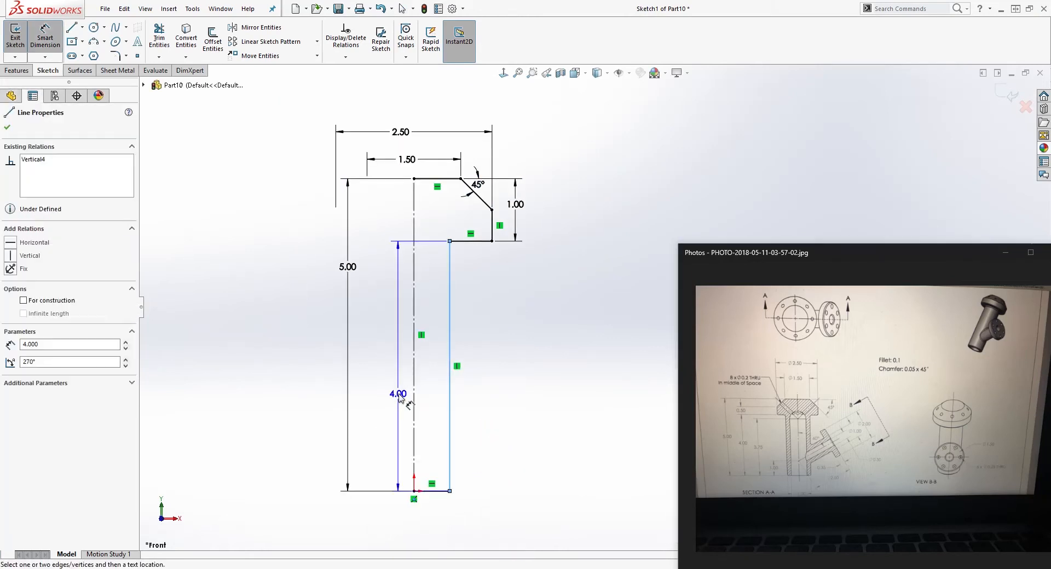
click(414, 395)
click(416, 509)
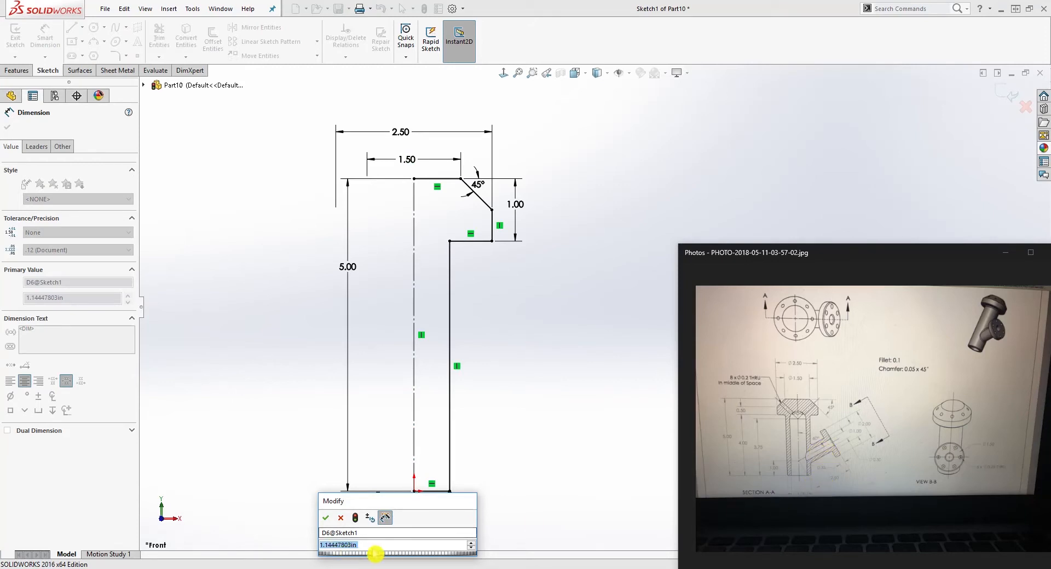
text(1.5)
key(Return)
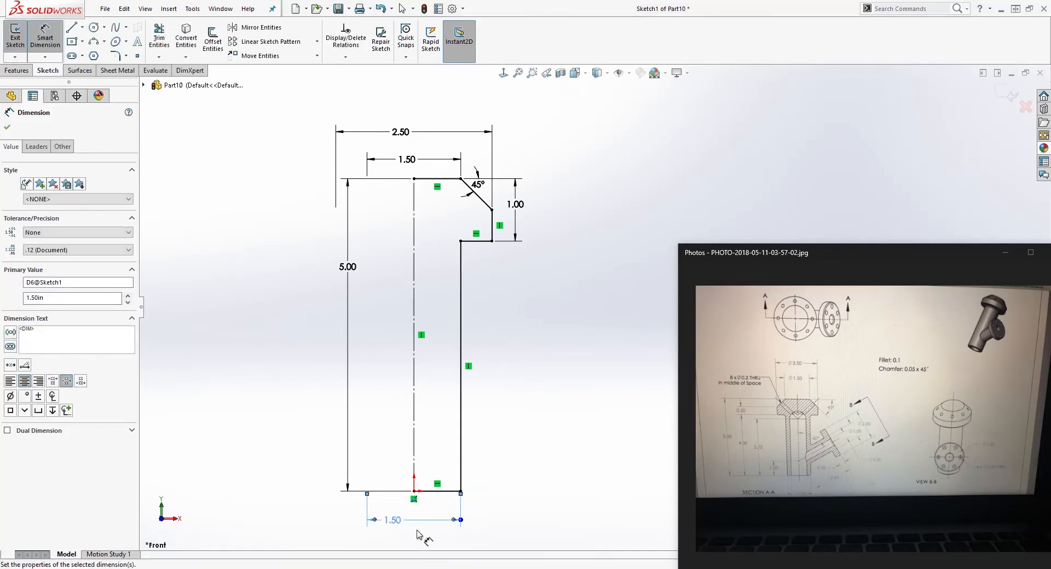
key(Escape)
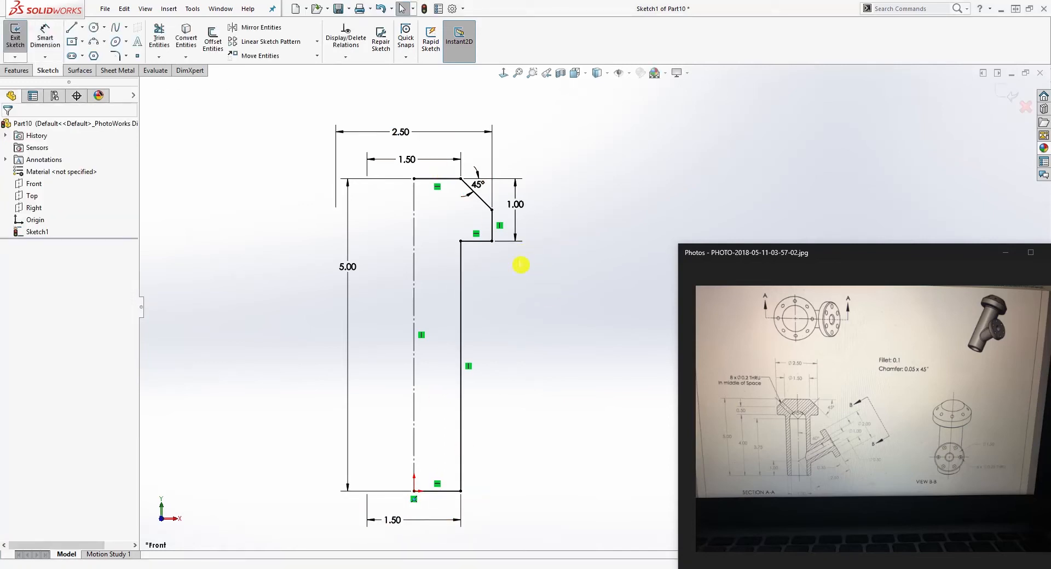
Close the profile with a solid vertical line along the centerline from the top edge's inner end to the origin.
key(l)
click(414, 178)
click(415, 491)
key(Escape)
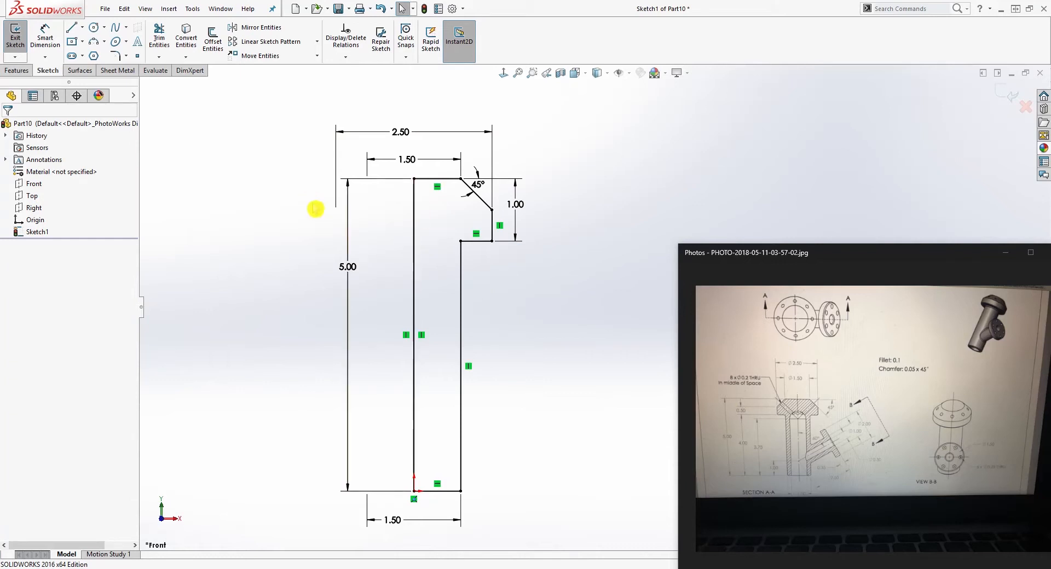
Revolve the closed profile 360° about the vertical centerline to create the main body.
click(25, 71)
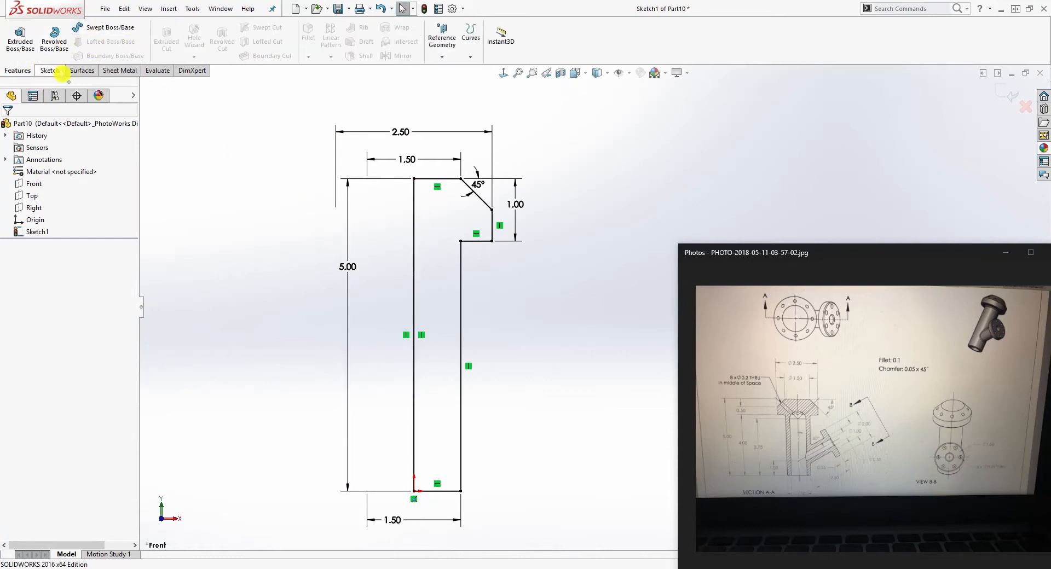
click(54, 43)
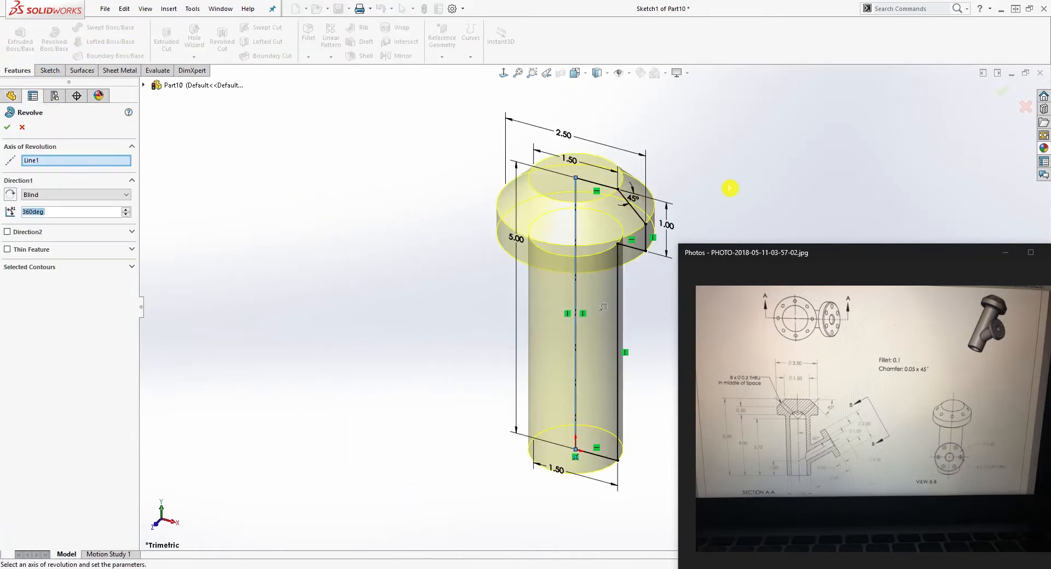
scroll(730, 188, down, 1)
scroll(588, 420, up, 1)
scroll(656, 411, down, 1)
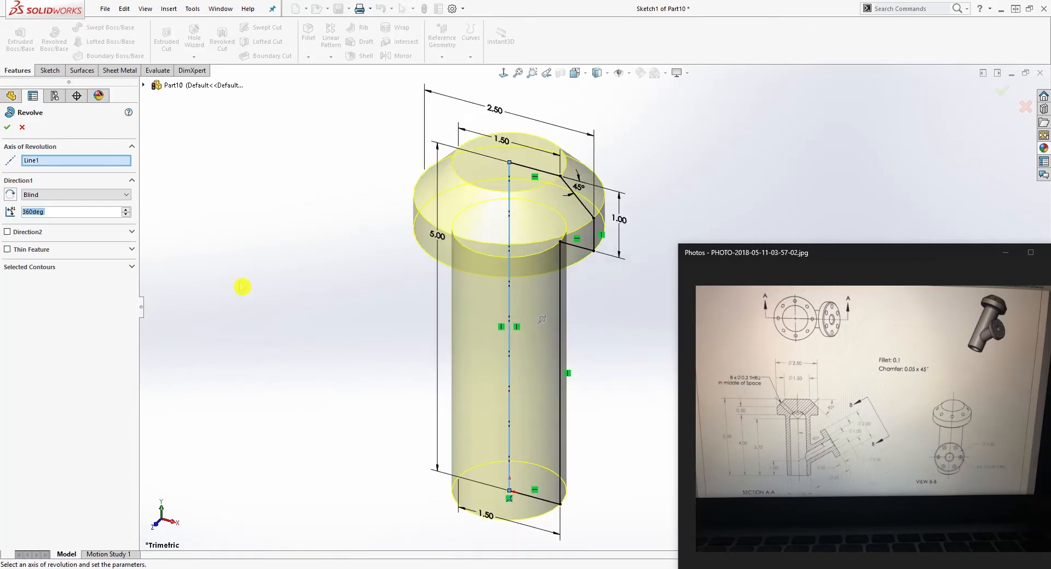
click(12, 130)
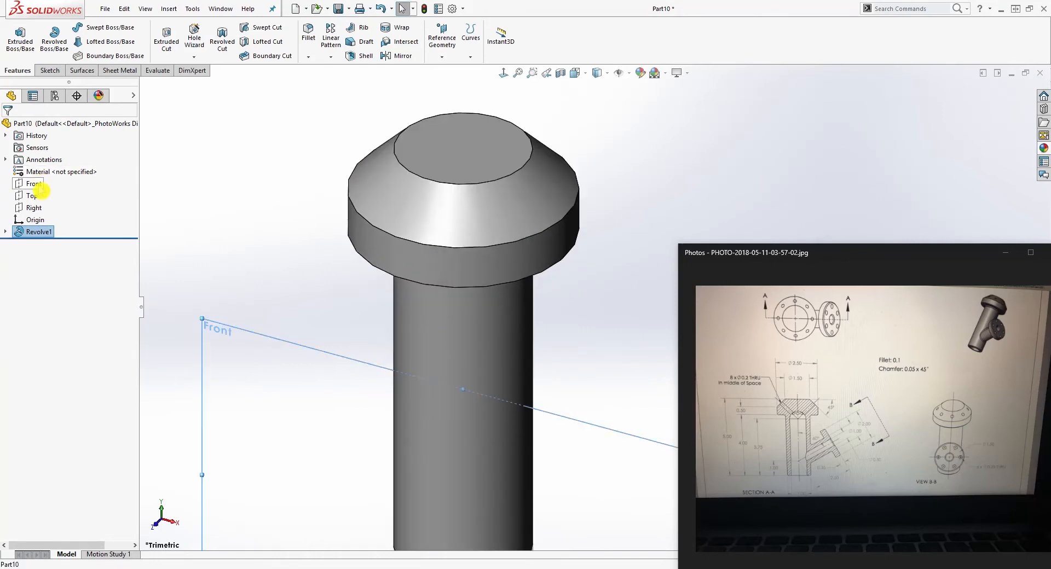
Start a new sketch on the Front plane and view it face-on.
click(38, 185)
click(51, 71)
click(15, 32)
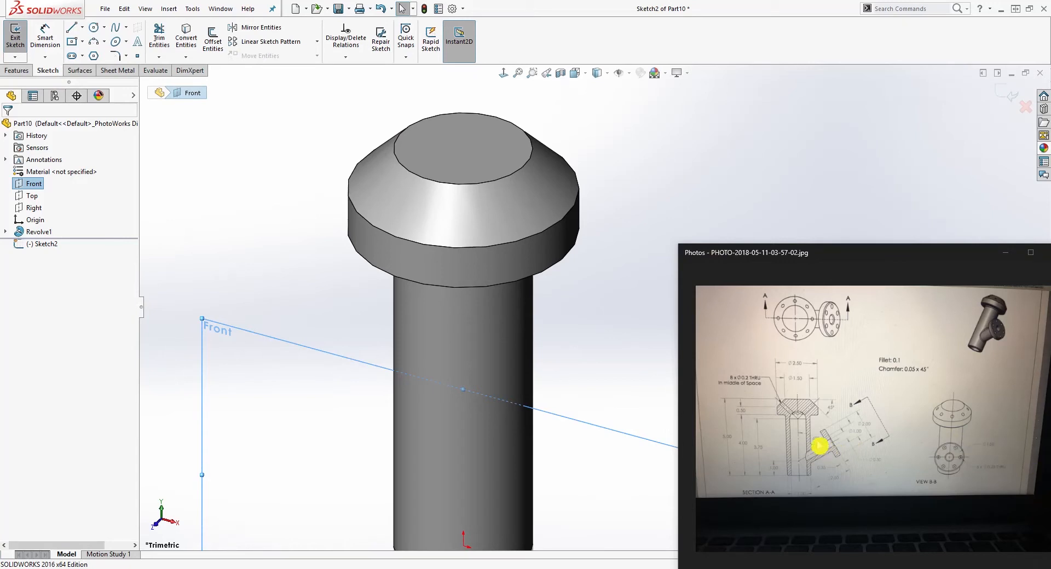
click(503, 73)
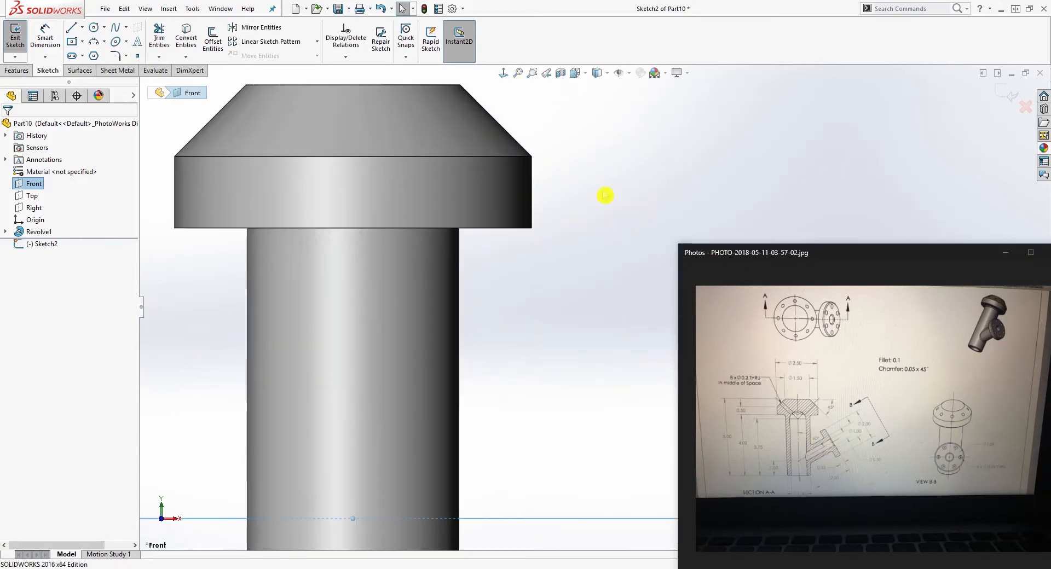
scroll(620, 367, down, 5)
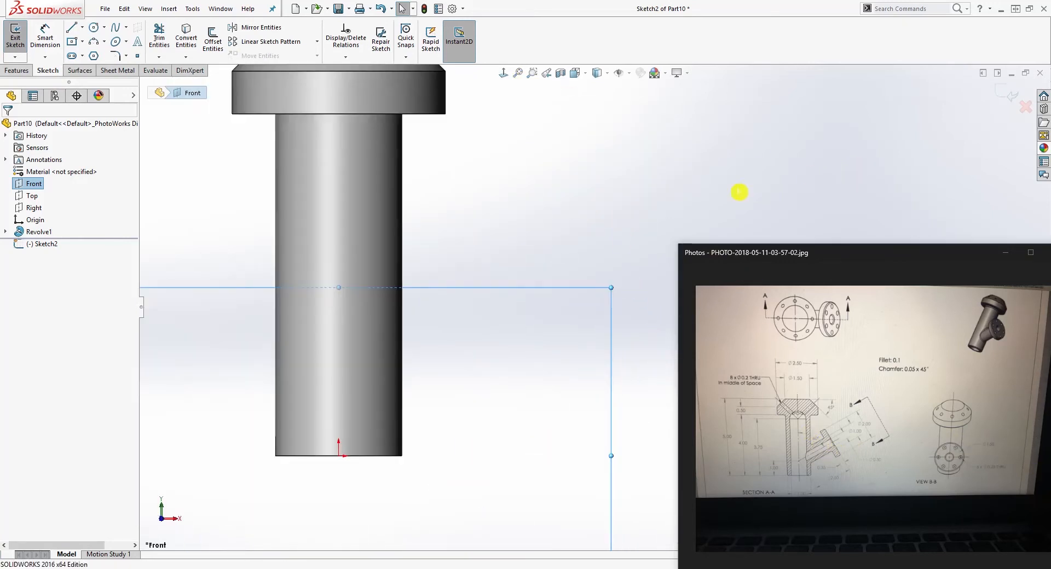
Draw a vertical line from the origin to the midpoint of the body's top edge and make it construction geometry.
click(72, 36)
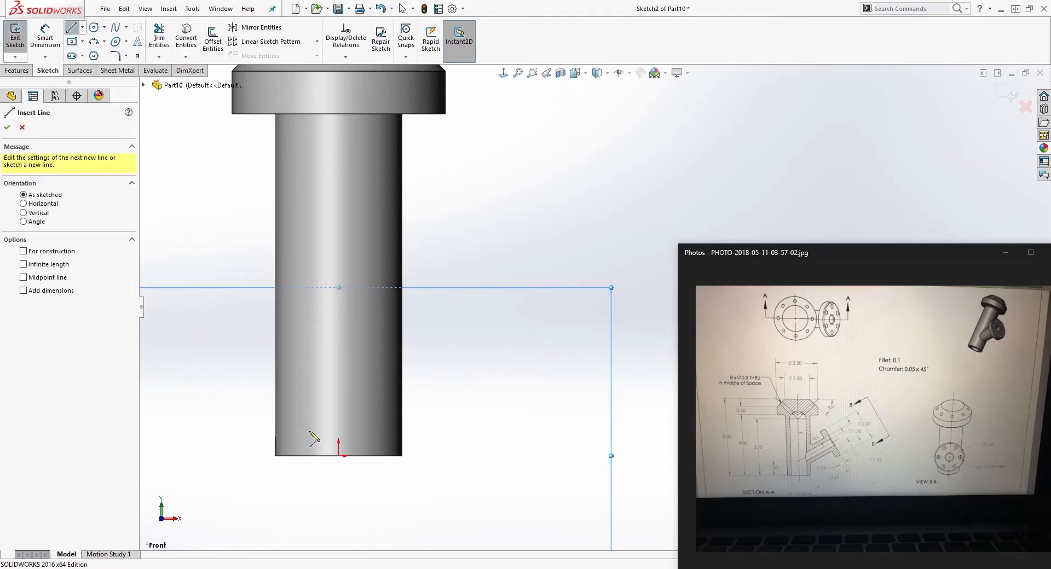
click(339, 454)
scroll(362, 306, up, 2)
scroll(426, 145, down, 2)
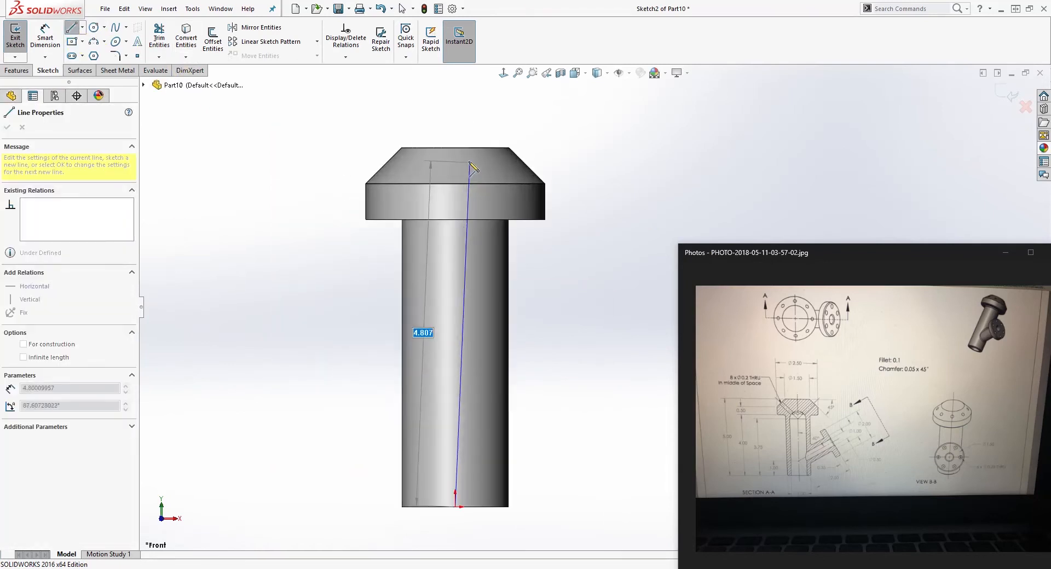
click(454, 147)
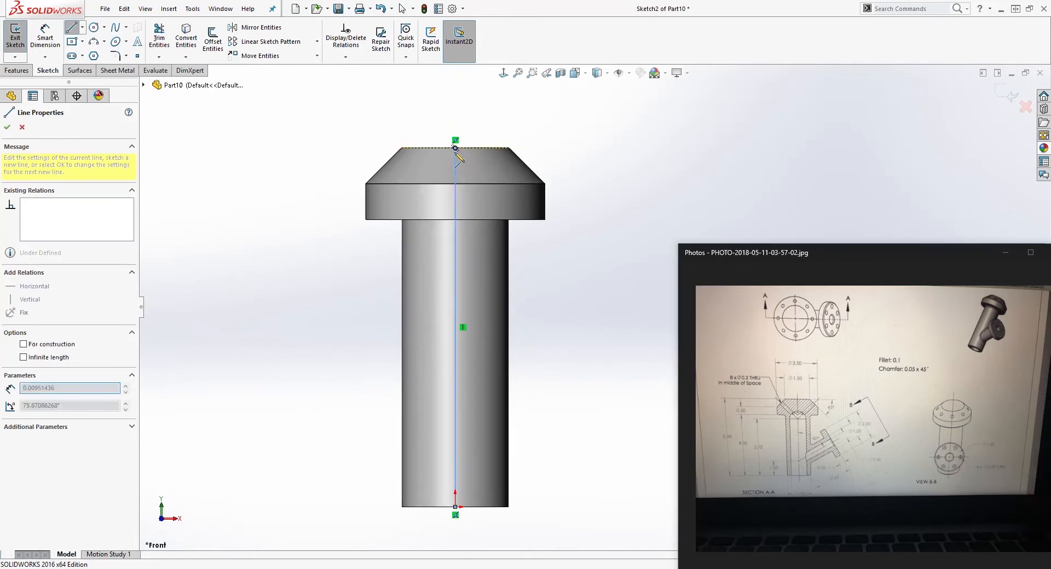
key(Escape)
click(456, 249)
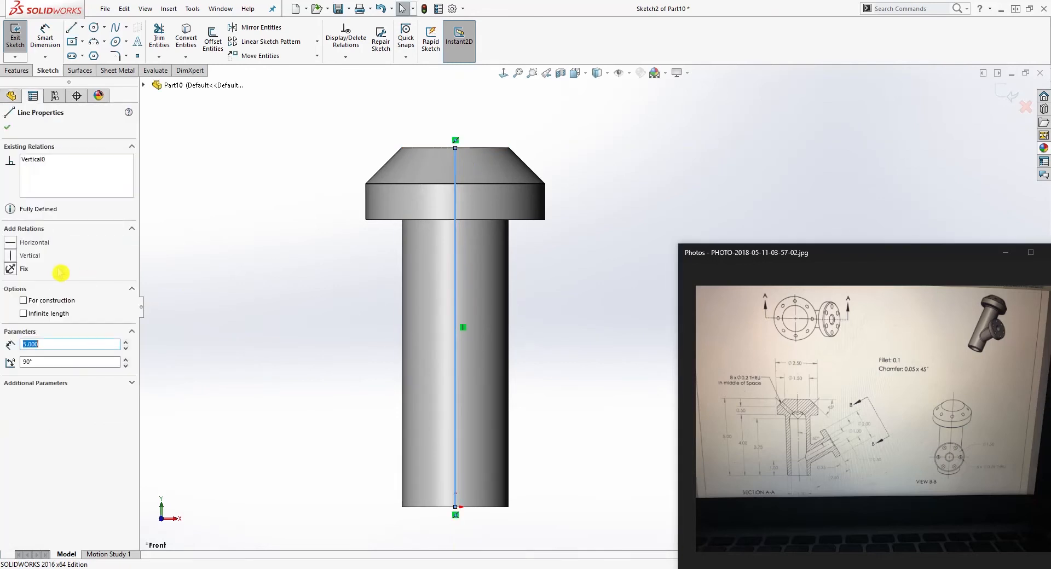
click(25, 301)
key(Escape)
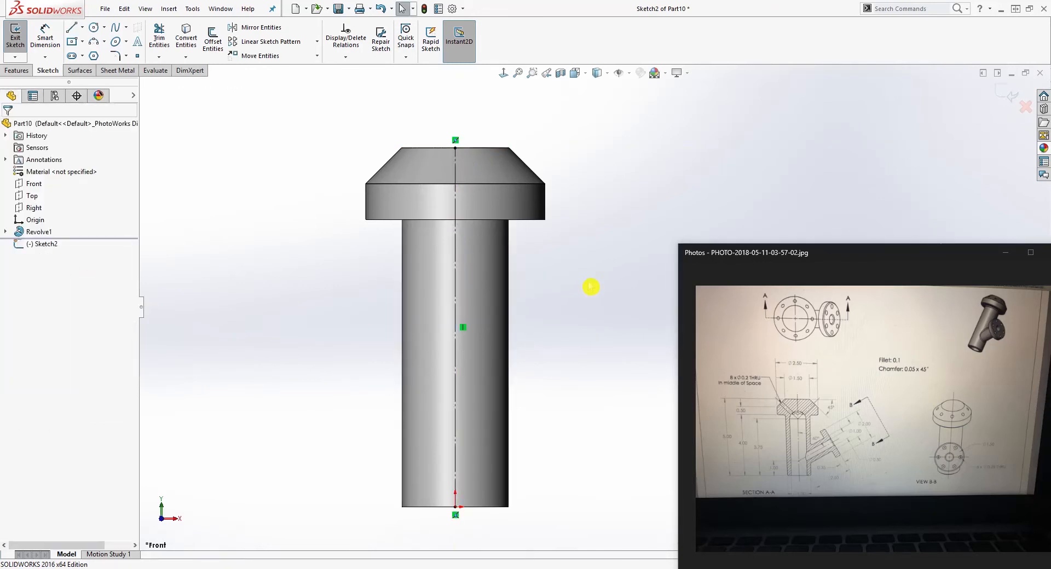
Draw an inclined construction line about 2.69 in long at about 34°, from the lower part of the vertical centerline out past the shaft.
scroll(580, 279, down, 1)
click(71, 29)
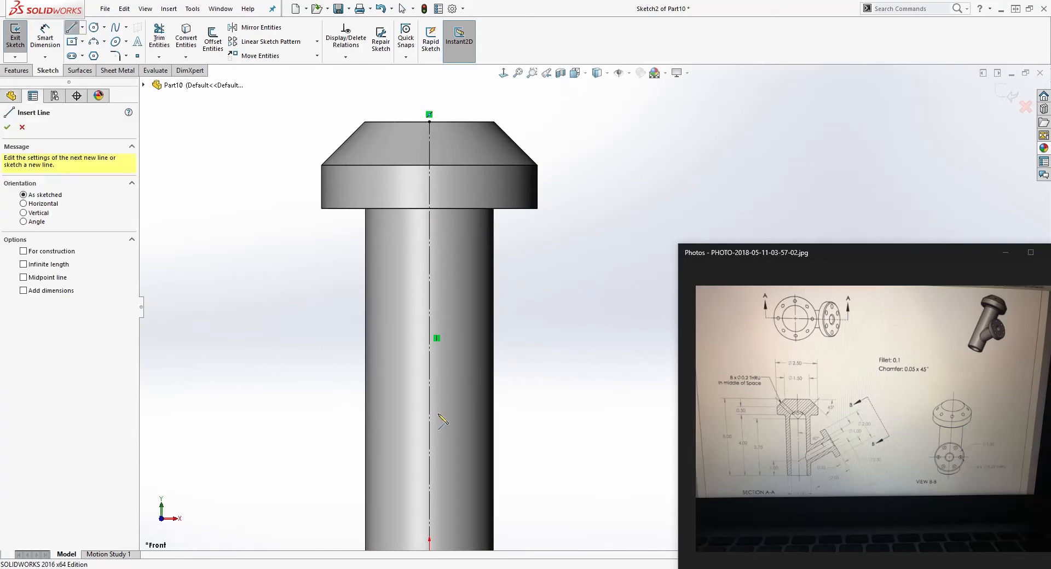
click(430, 462)
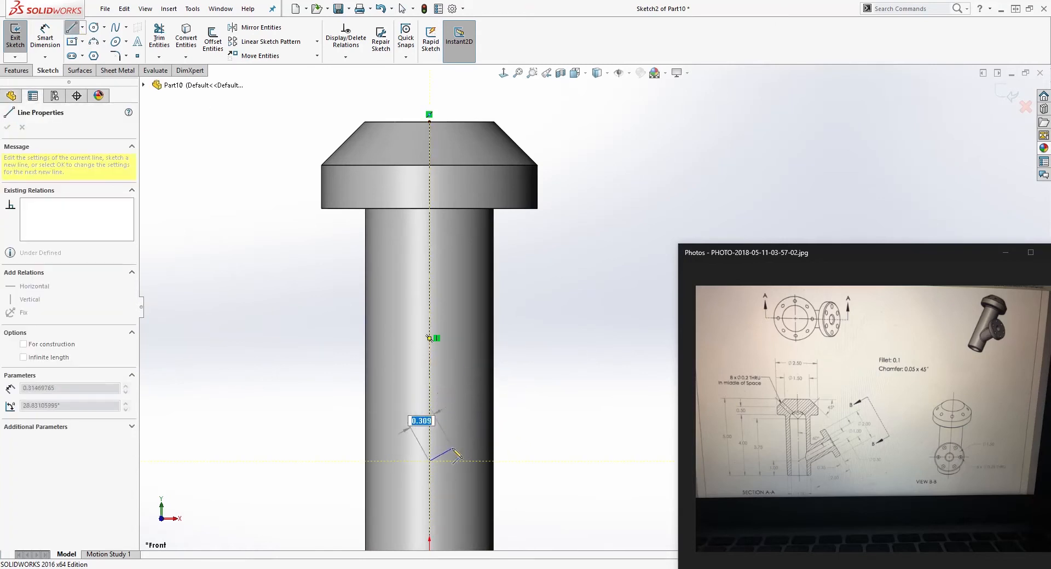
click(618, 332)
key(Escape)
scroll(616, 416, up, 3)
scroll(625, 422, down, 2)
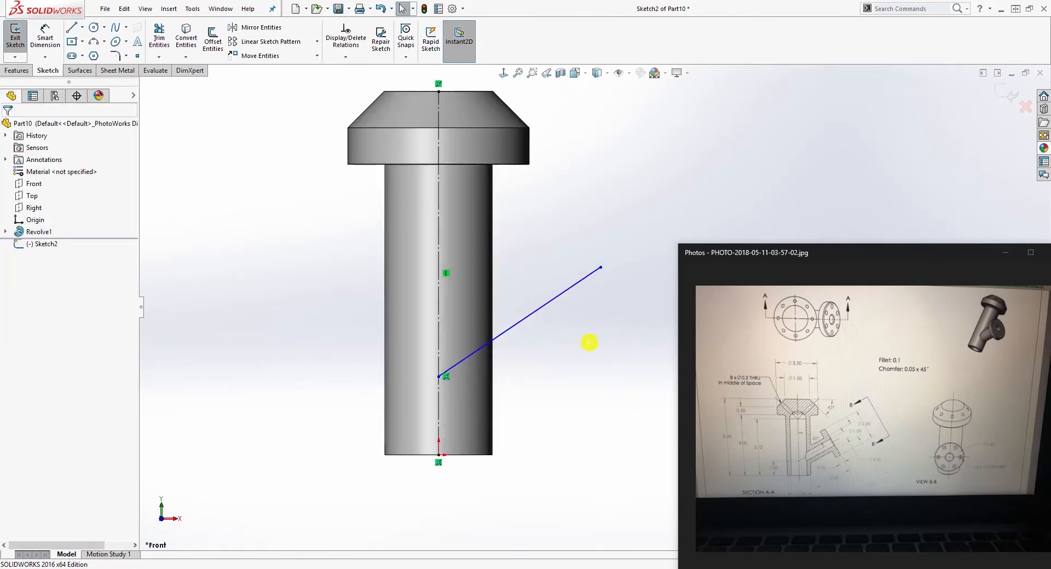
click(566, 295)
click(23, 300)
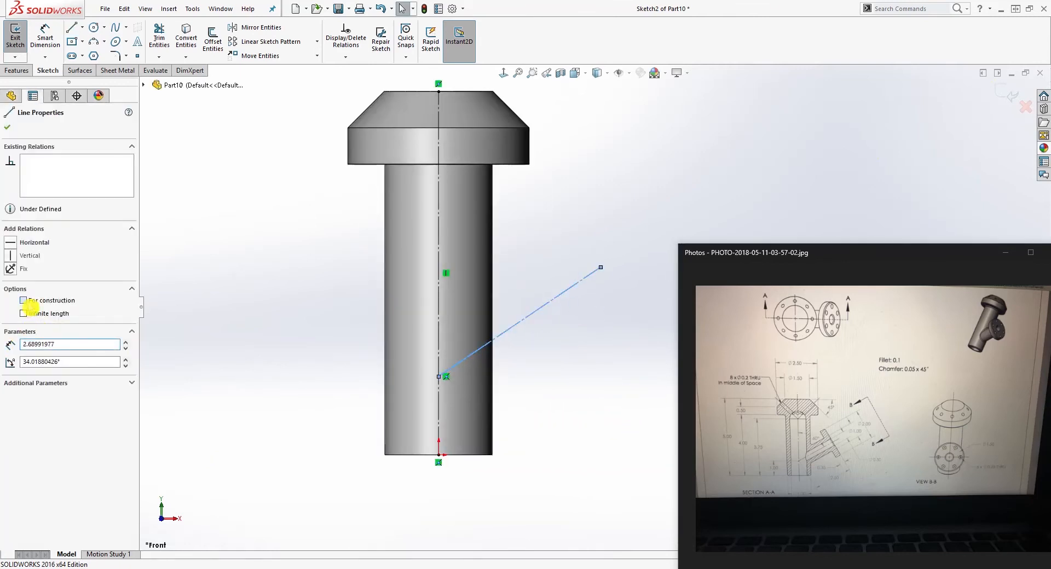
key(Escape)
Dimension the angle between the inclined construction line and the vertical centerline as 60°.
click(60, 44)
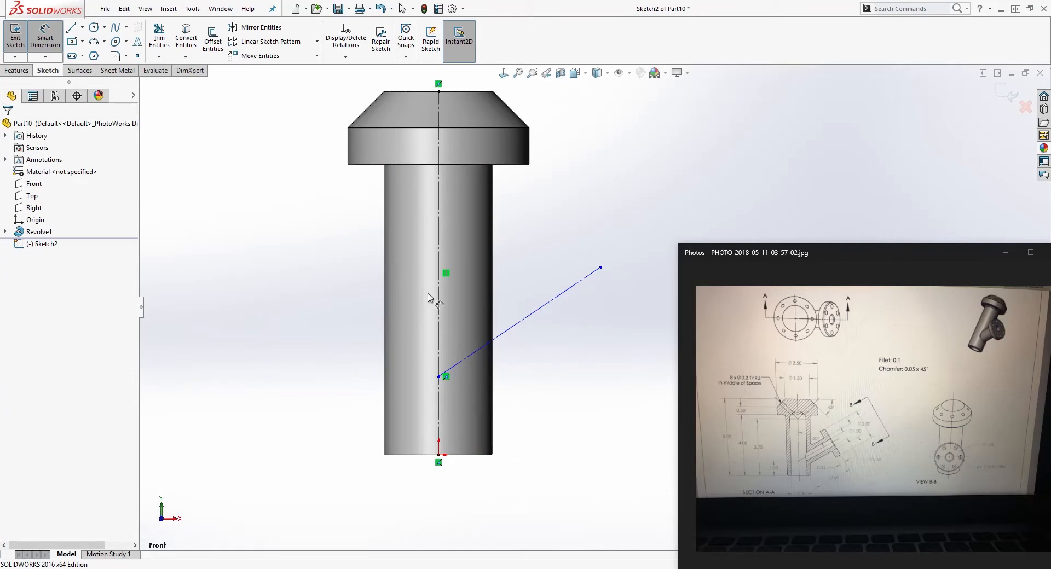
click(545, 306)
click(439, 339)
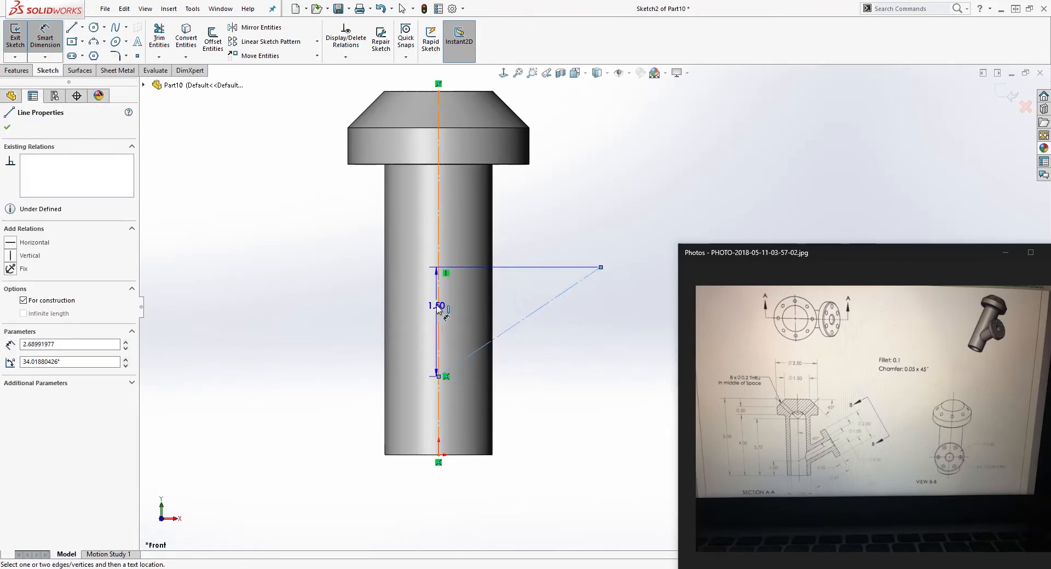
click(470, 300)
text(60)
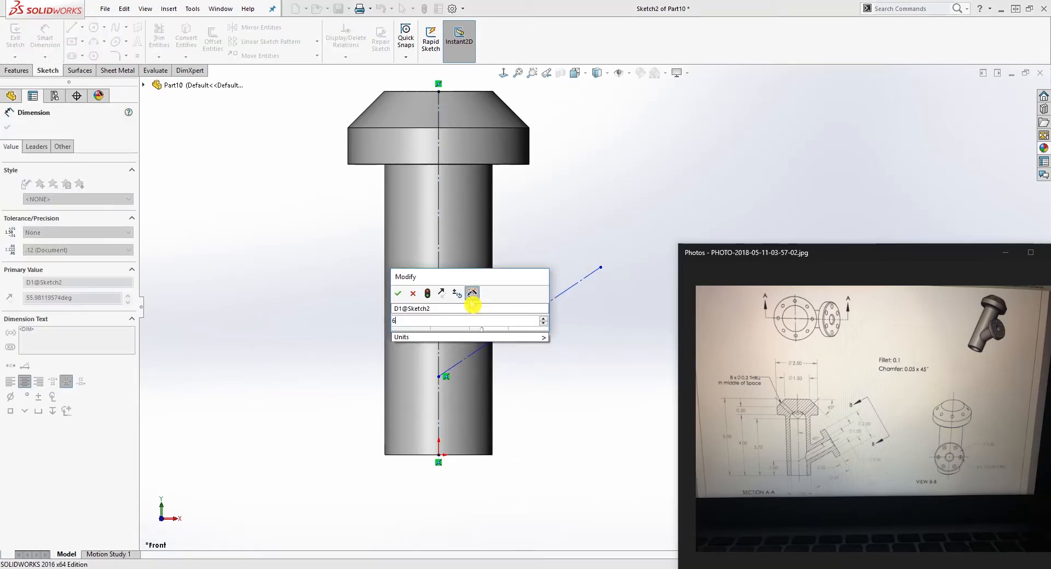
key(Return)
key(Escape)
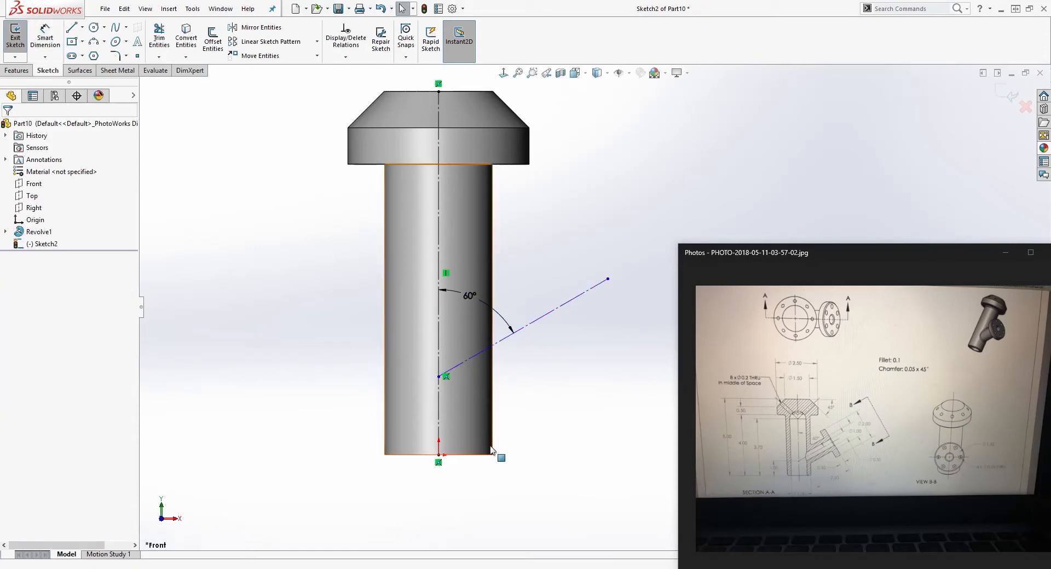
Dimension the inclined line's start point 1 in above the shaft's bottom edge, placing the dimension beside the shaft.
right_drag(356, 510, 356, 375)
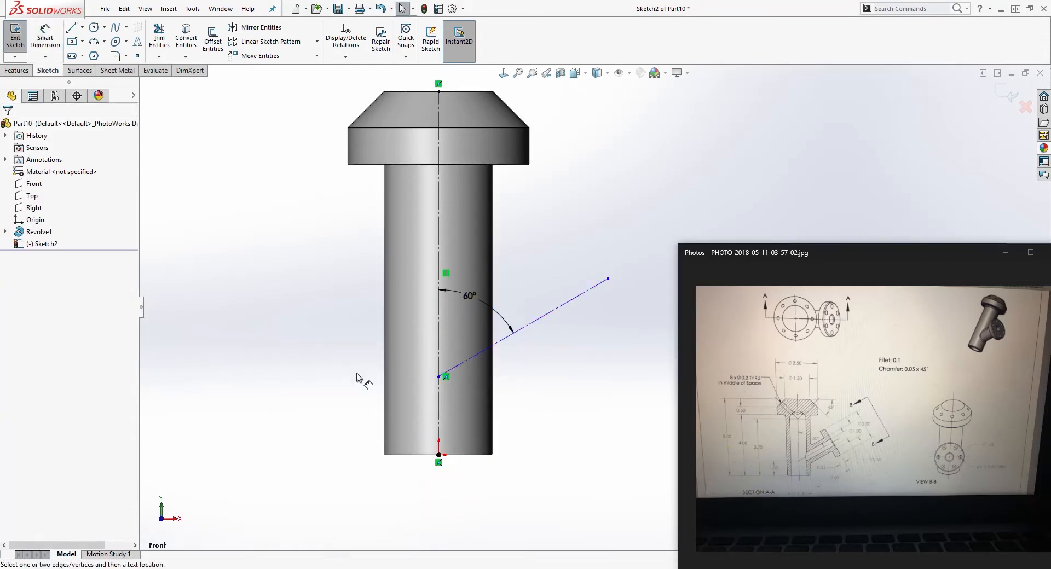
click(415, 462)
click(438, 377)
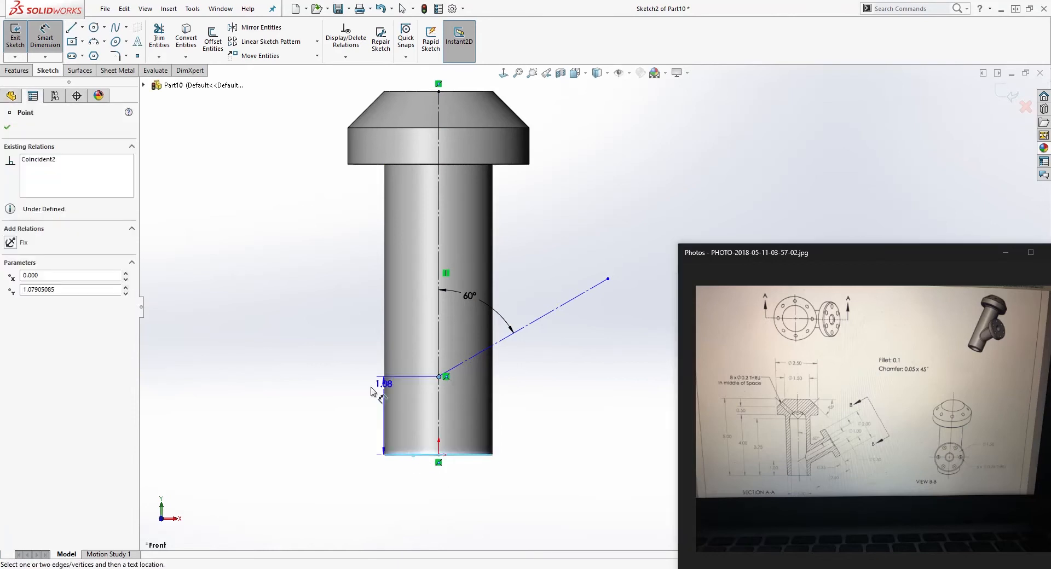
click(266, 430)
text(1)
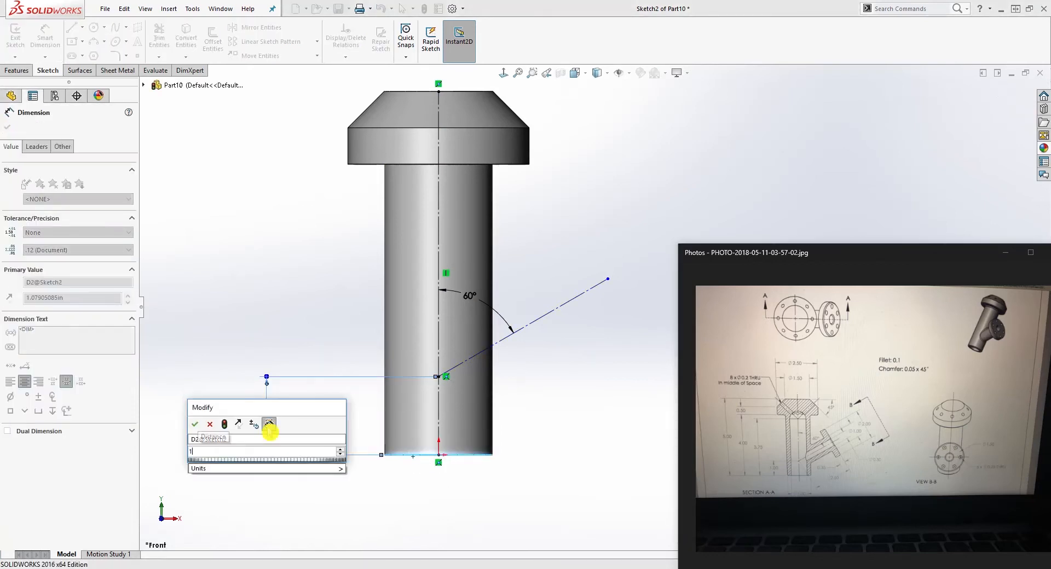
key(Return)
key(Escape)
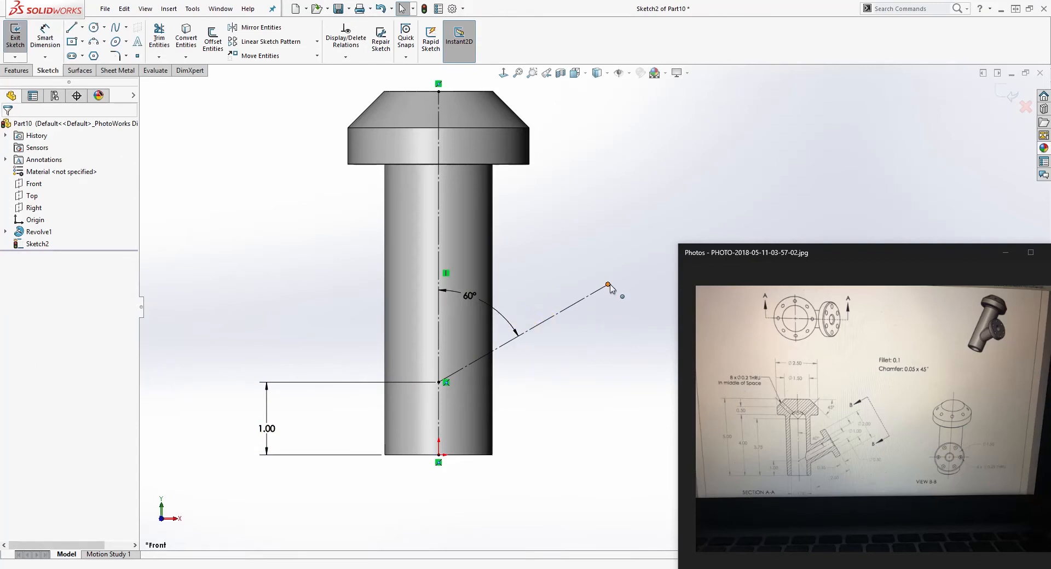
Shorten the inclined construction line by its free end and dimension its length as 2.5 in, placing the dimension below it.
drag(609, 285, 579, 307)
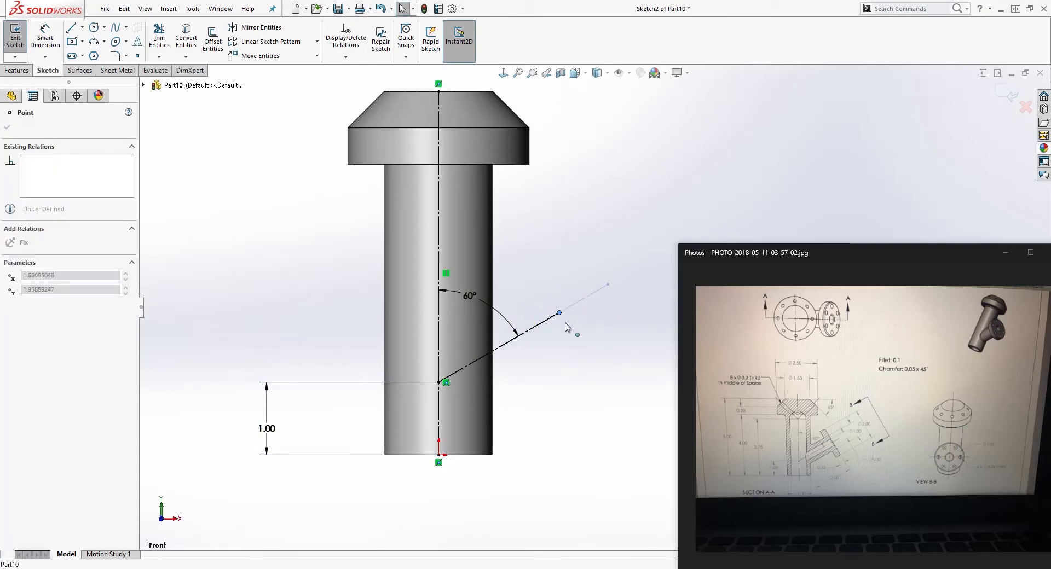
click(567, 406)
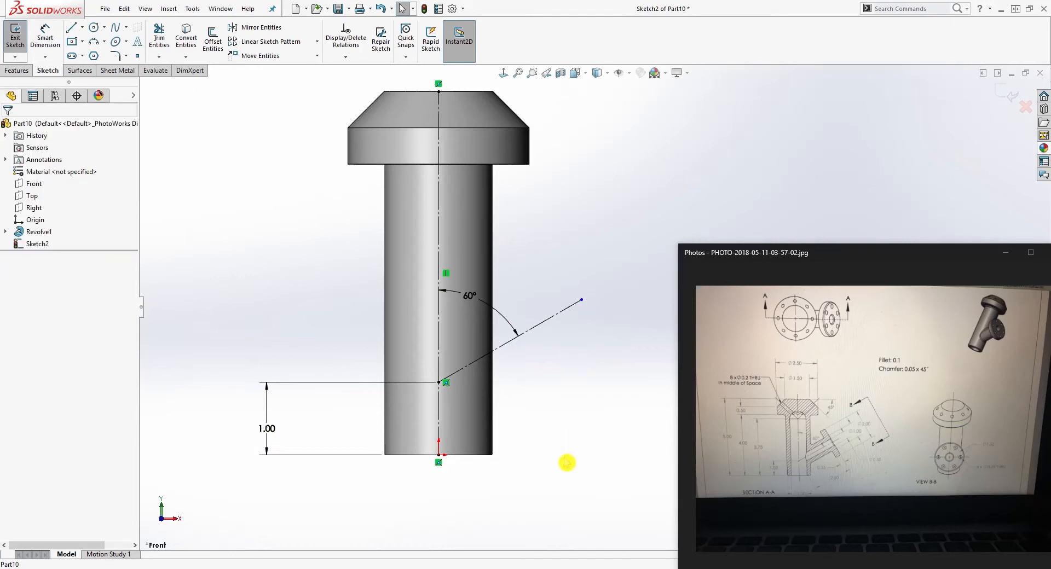
key(d)
click(507, 343)
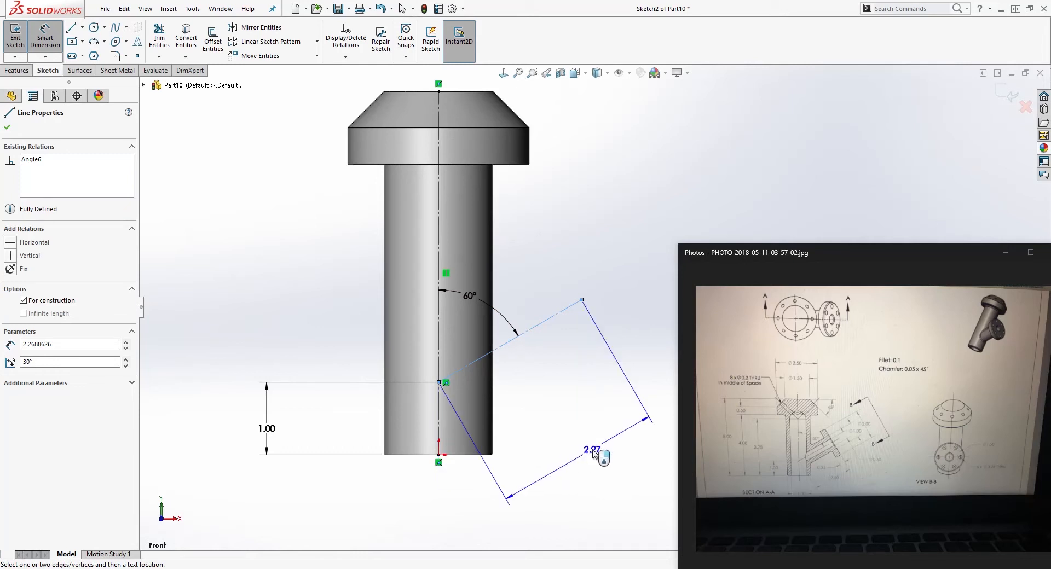
click(594, 453)
text(2.)
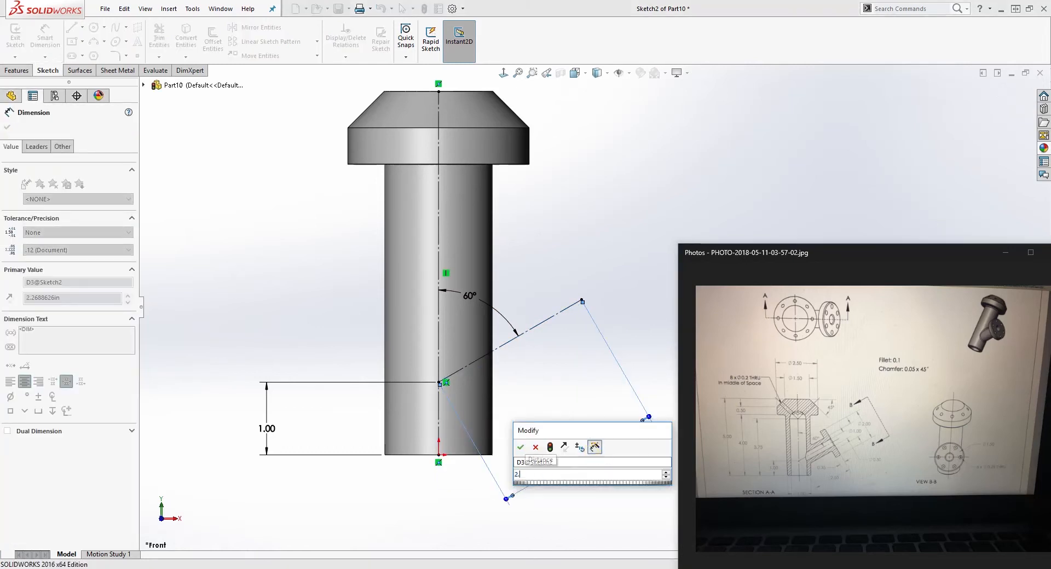
text(5)
key(Return)
scroll(626, 296, down, 2)
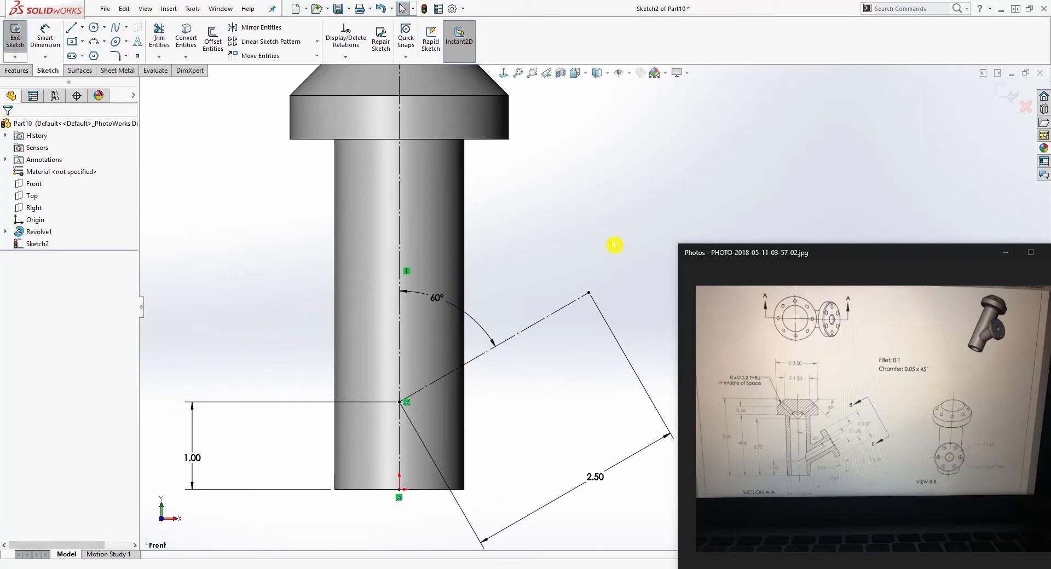
Sketch the branch half-profile above the inclined axis: a flange face about 1.1 in long, a short rim, a return edge and a pipe edge ending on the vertical centerline.
key(l)
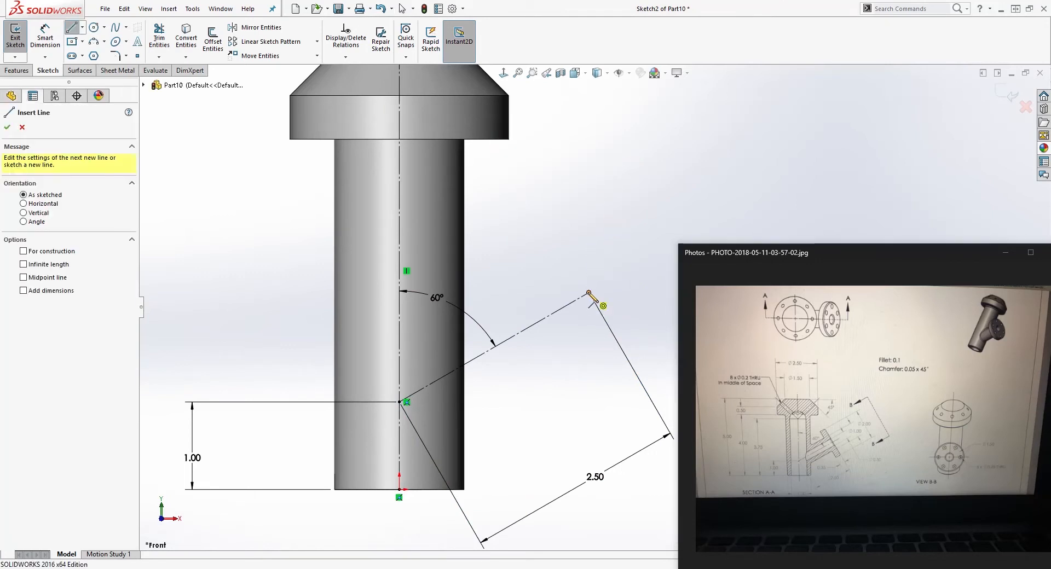
click(589, 293)
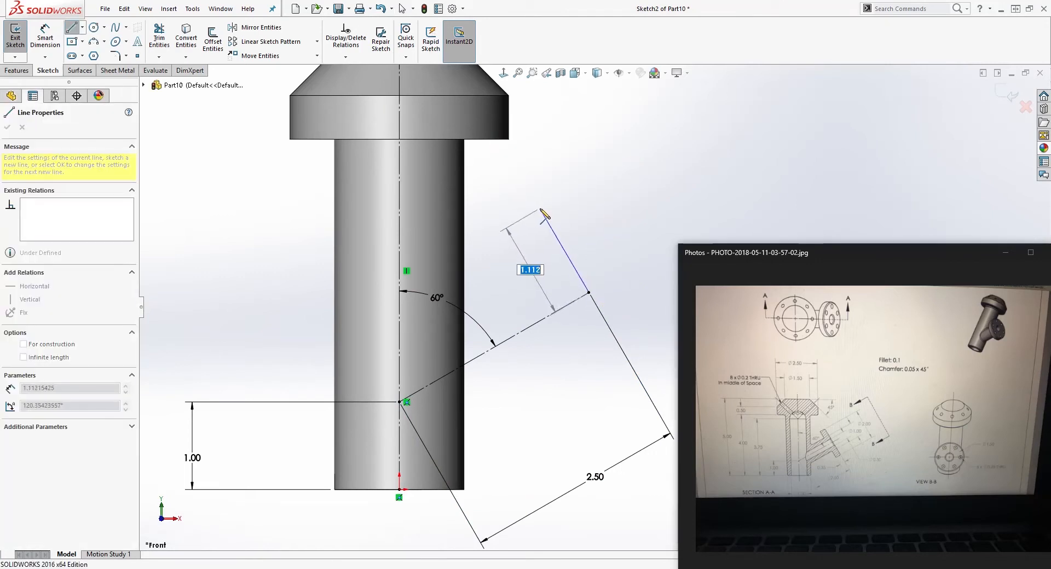
click(540, 208)
click(506, 229)
click(534, 277)
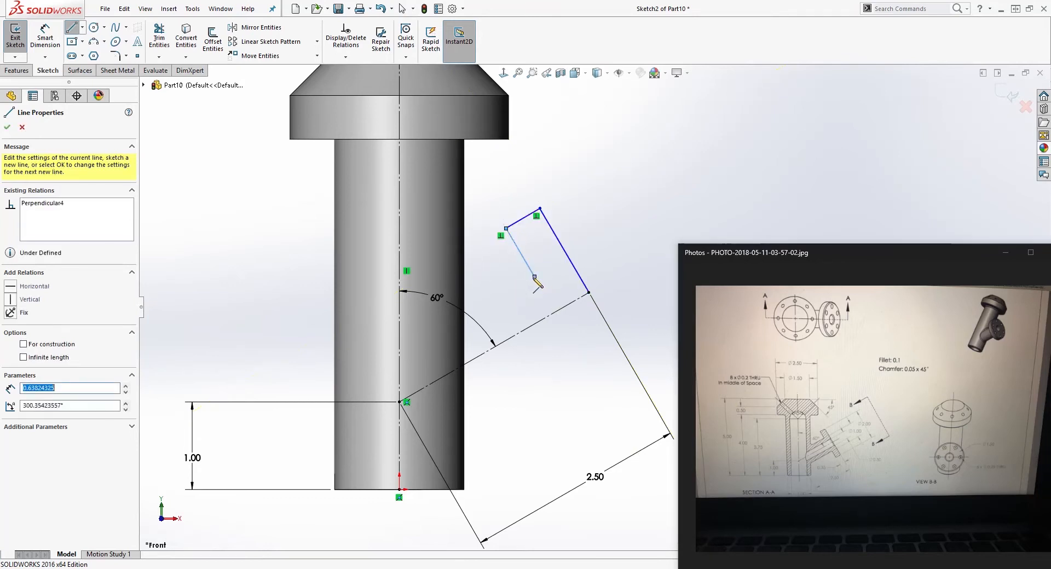
click(399, 355)
key(Escape)
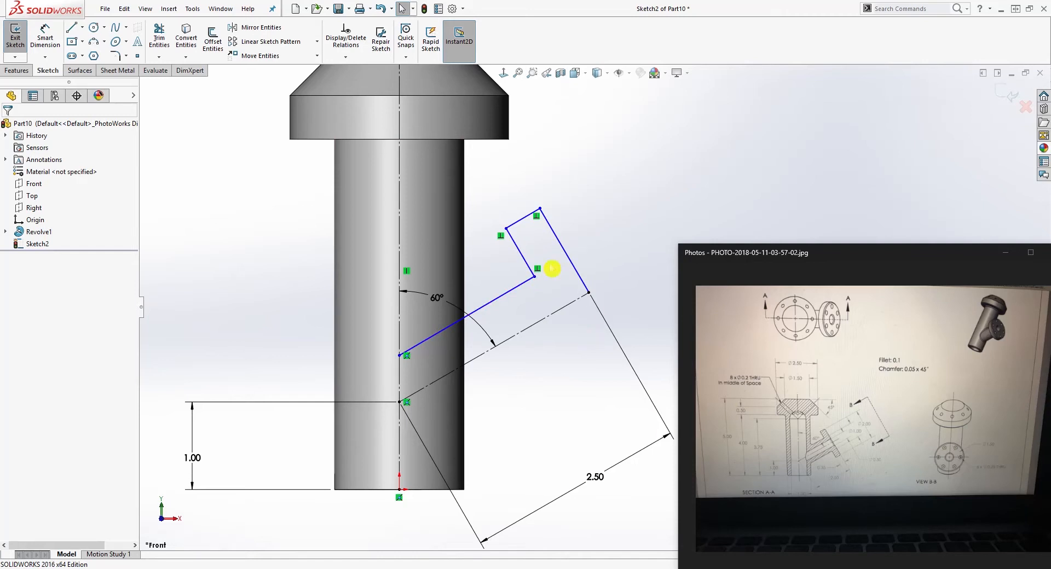
Check the perpendicular relations between the adjacent lines of the branch flange profile.
click(539, 253)
click(556, 239)
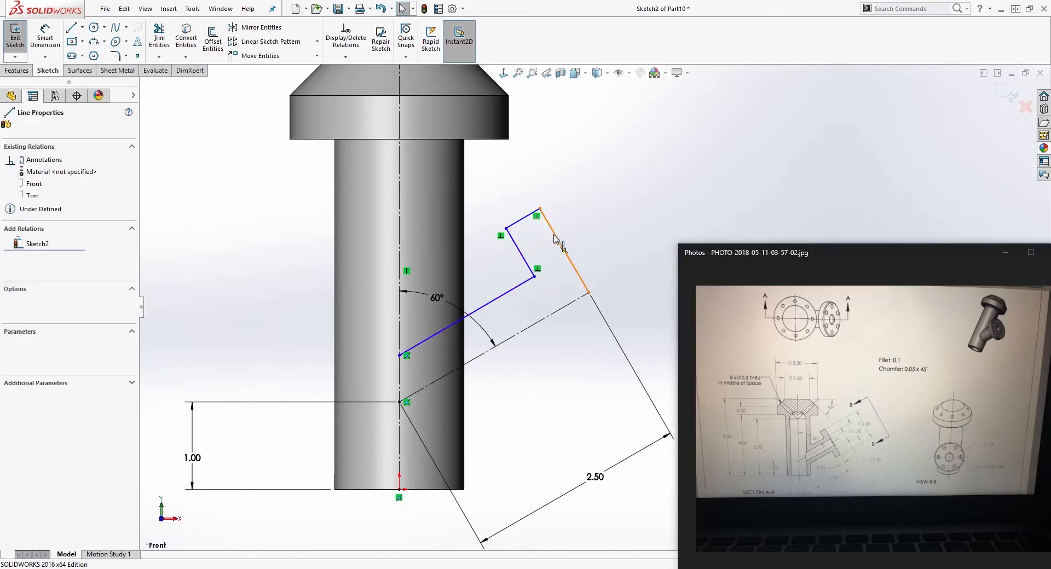
ctrl+click(522, 218)
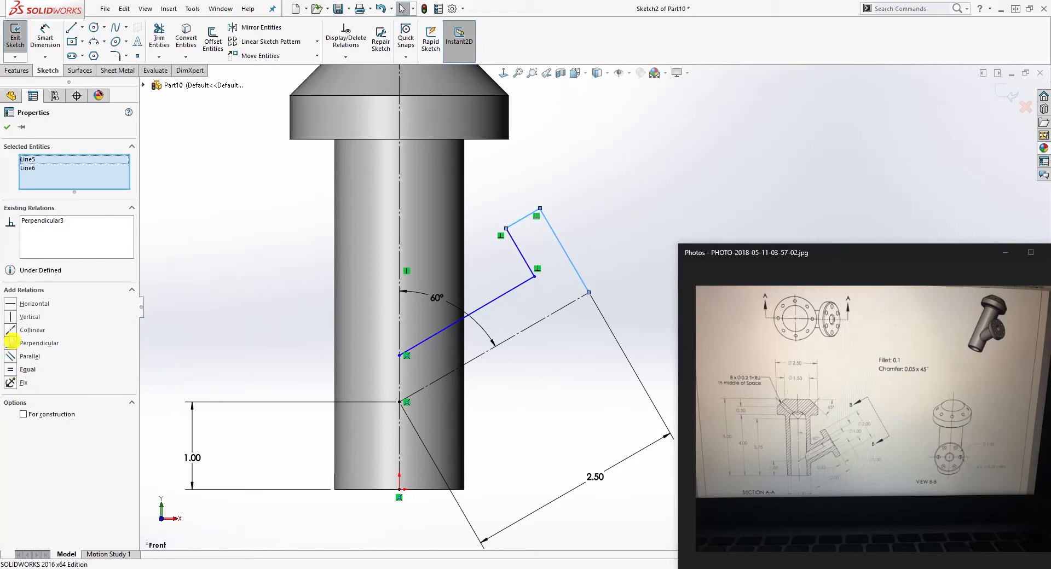
click(513, 268)
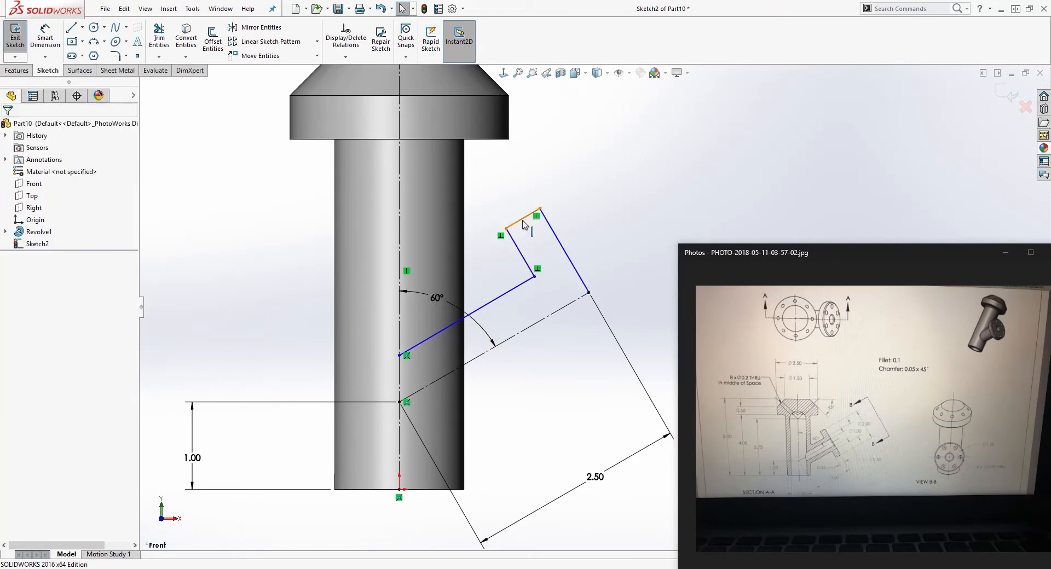
click(524, 219)
ctrl+click(519, 252)
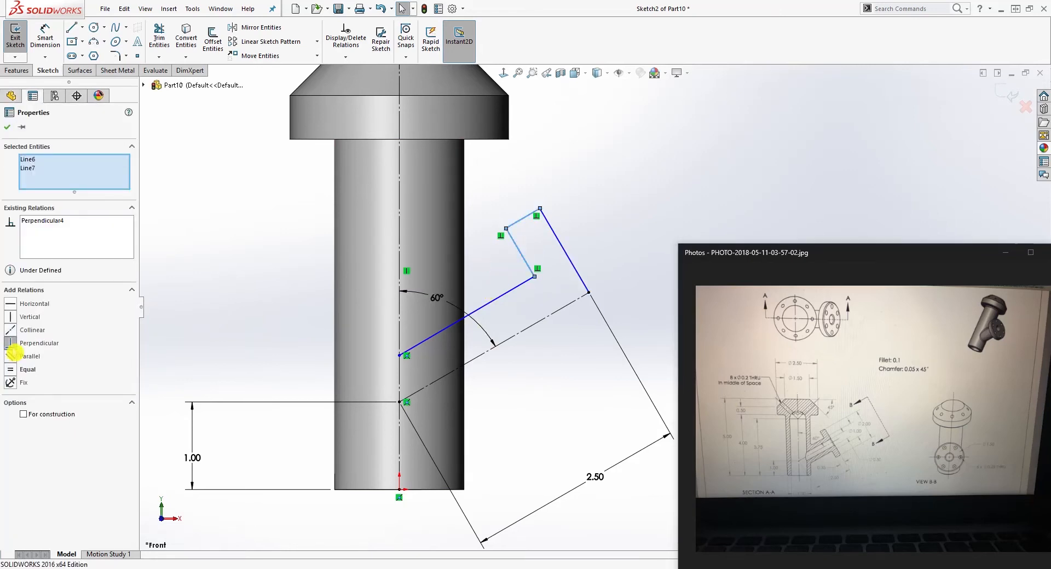
click(503, 273)
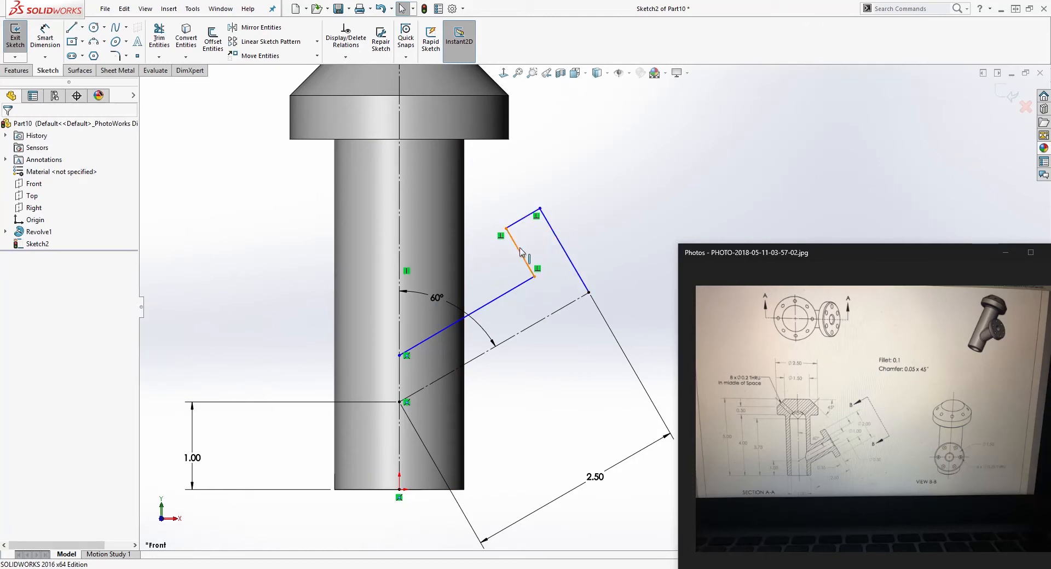
click(527, 269)
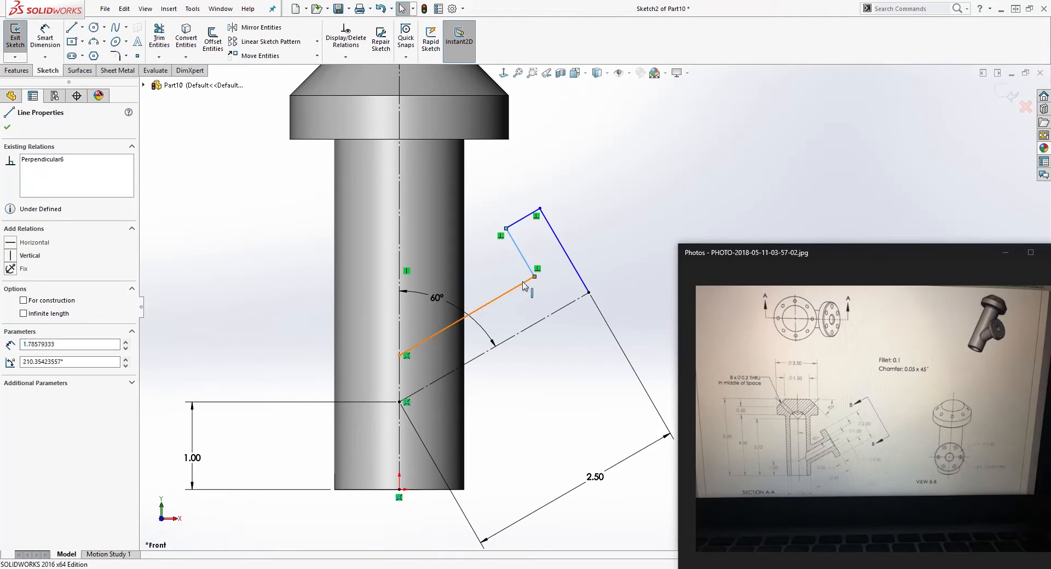
ctrl+click(519, 284)
click(625, 315)
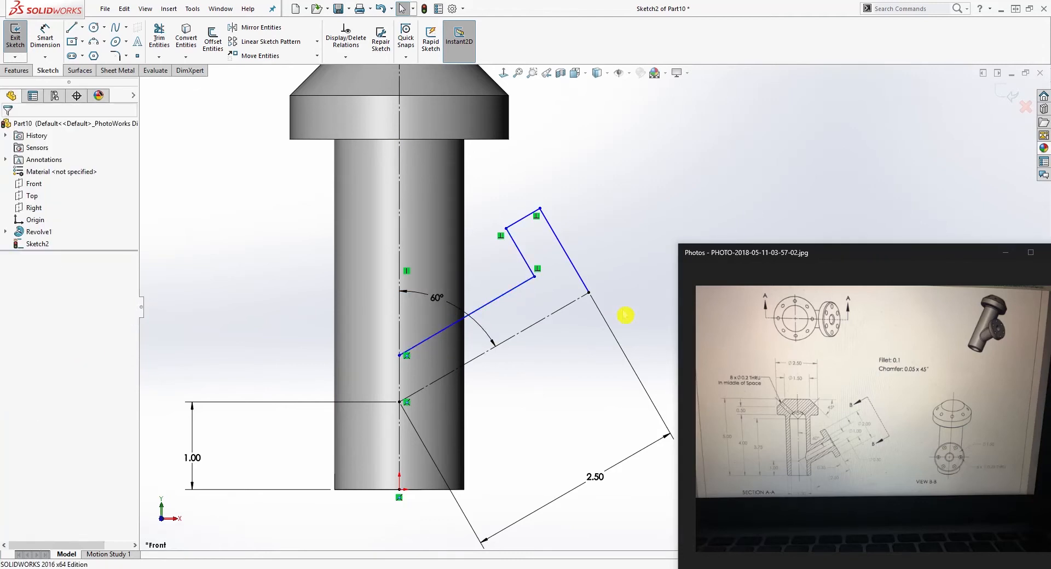
Make the branch profile's pipe edge parallel to the inclined construction axis.
click(526, 280)
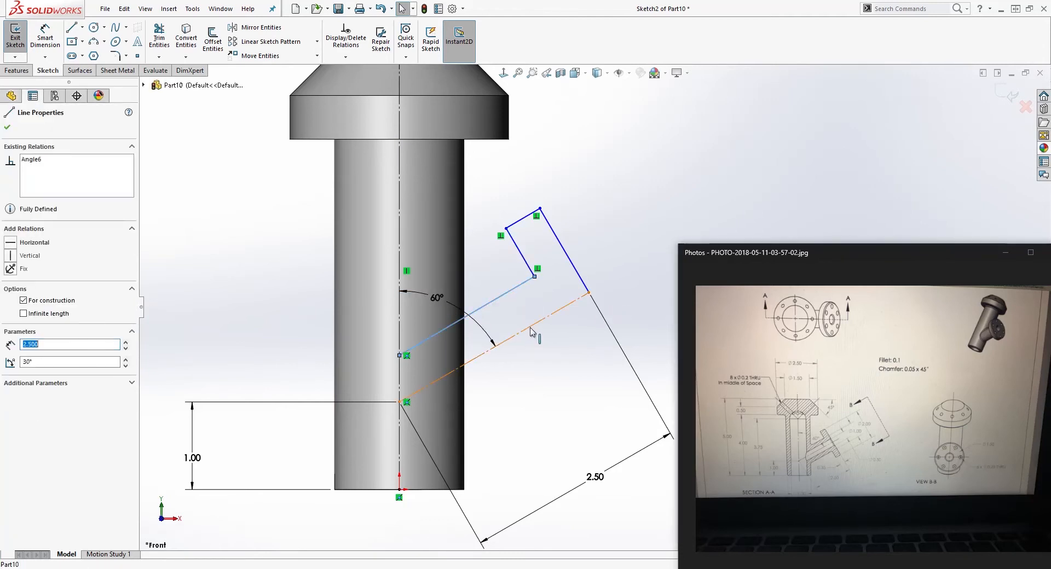
ctrl+click(533, 328)
click(18, 361)
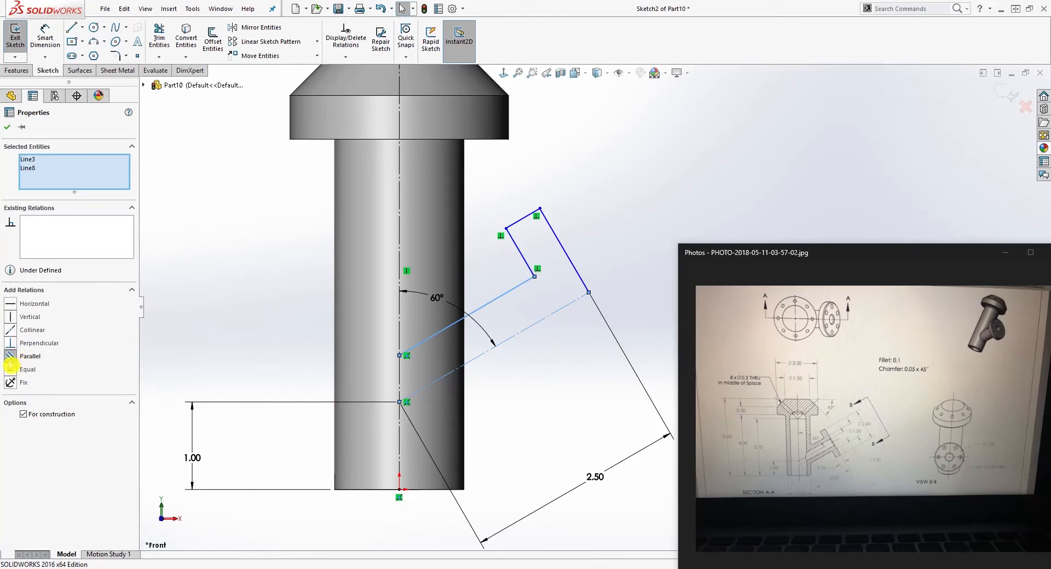
click(633, 292)
Make the flange face line perpendicular to the inclined construction axis.
click(582, 279)
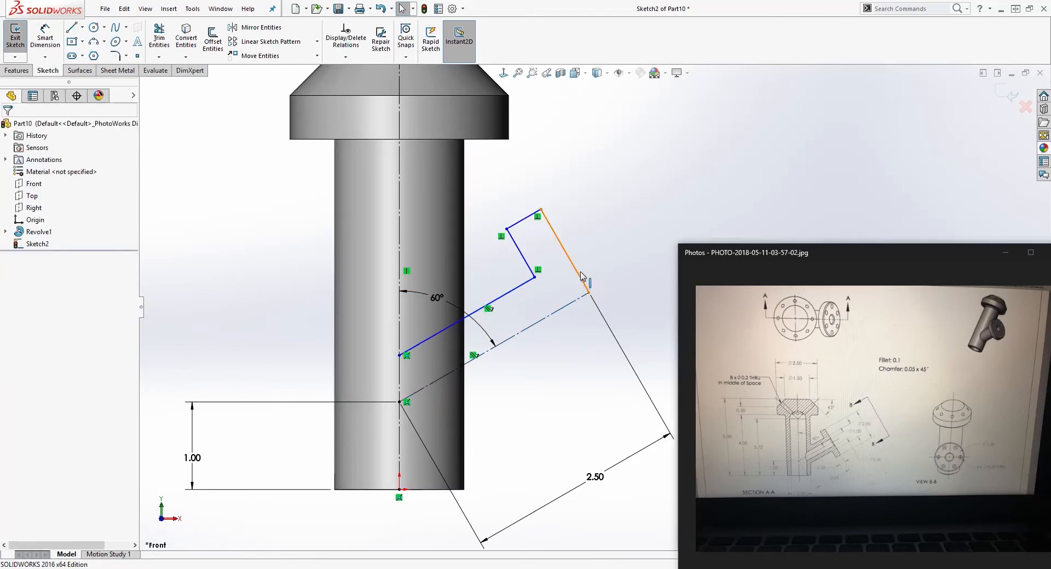
ctrl+click(567, 305)
click(11, 344)
key(Escape)
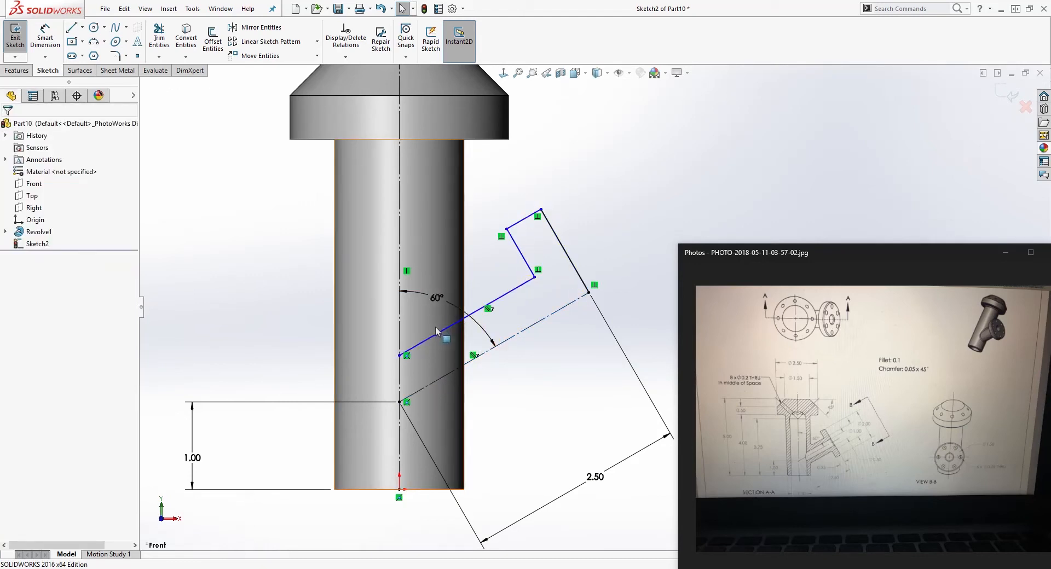
click(532, 344)
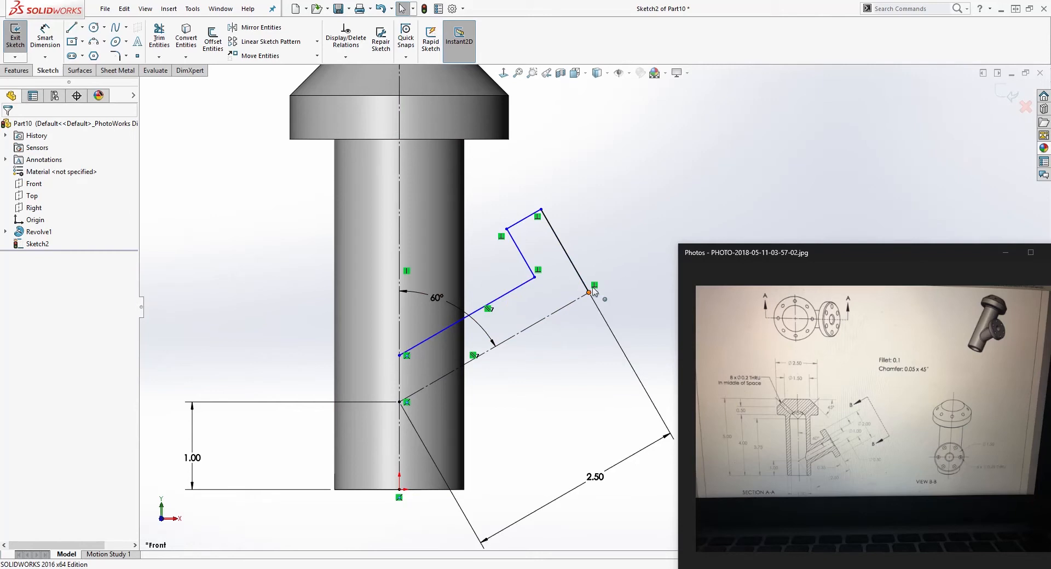
Dimension the branch flange's outer diameter as 2 in, measured from the rim line across the inclined axis.
right_drag(606, 434, 602, 391)
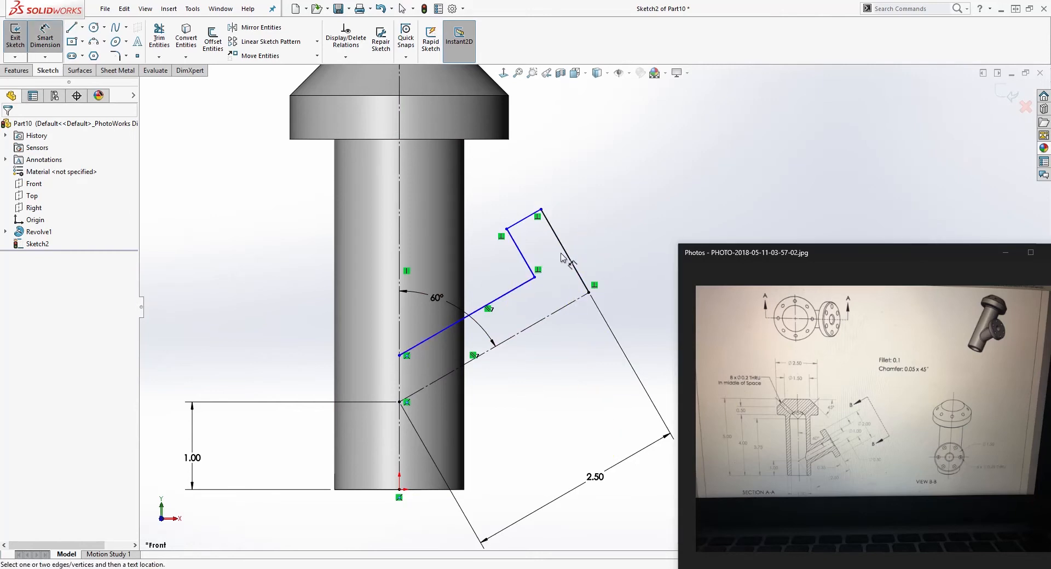
click(525, 221)
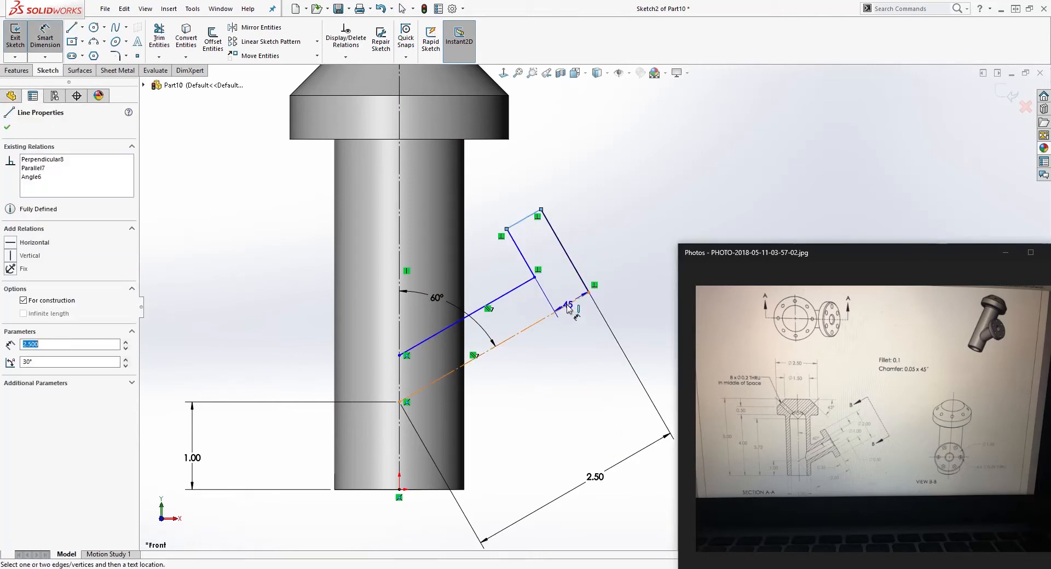
click(639, 272)
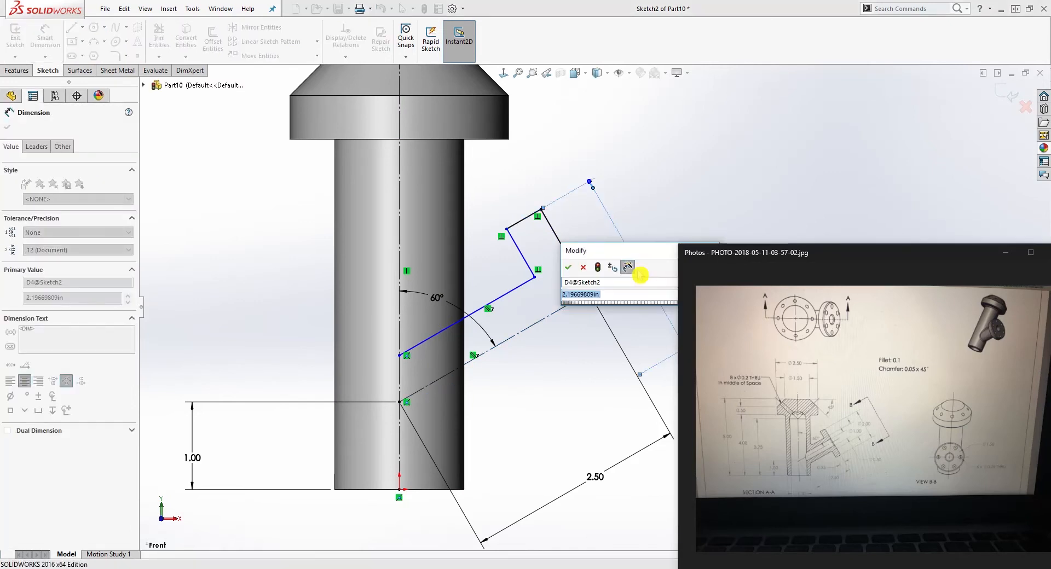
text(2)
key(Return)
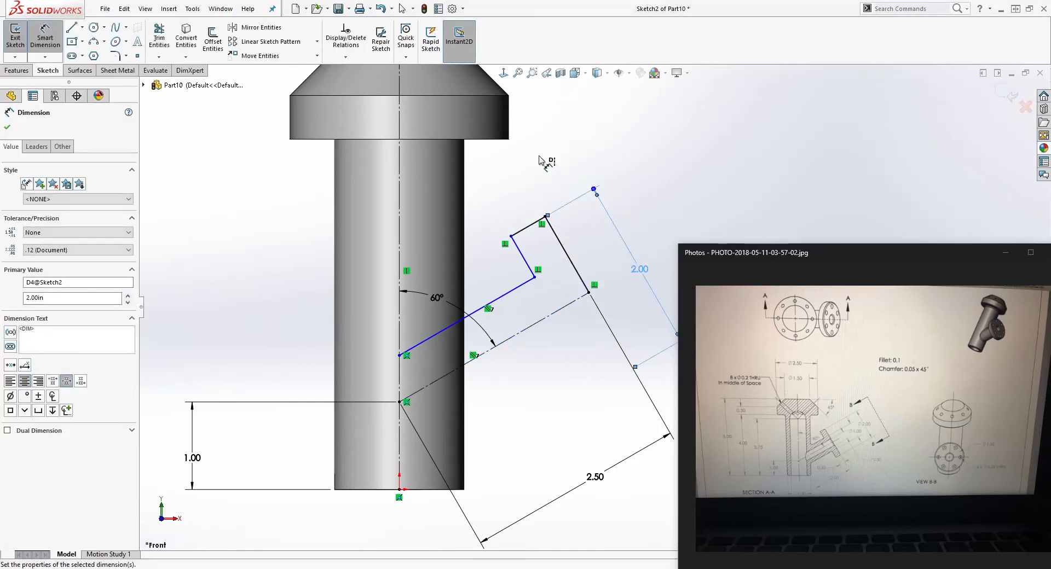
Dimension the branch flange's rim thickness as 0.35 in, placing the dimension above the rim.
key(z)
scroll(687, 216, down, 2)
scroll(636, 304, up, 2)
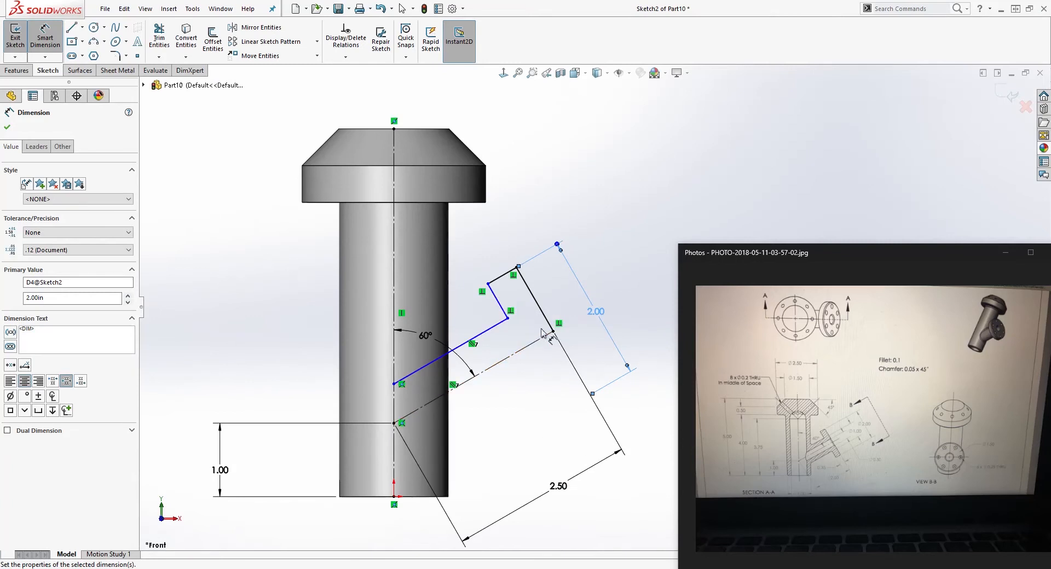
click(499, 277)
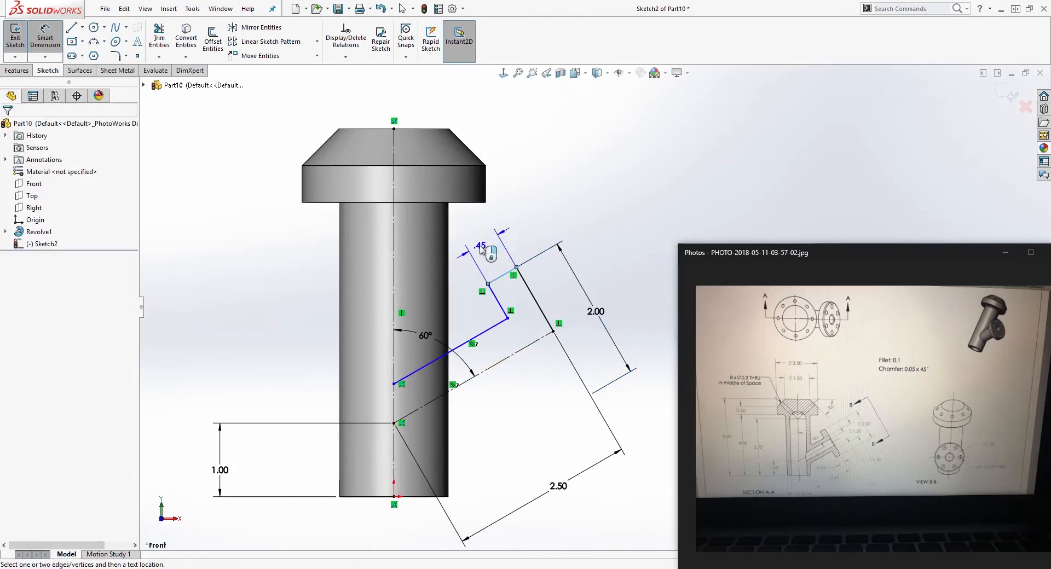
click(481, 250)
text(.35)
key(Return)
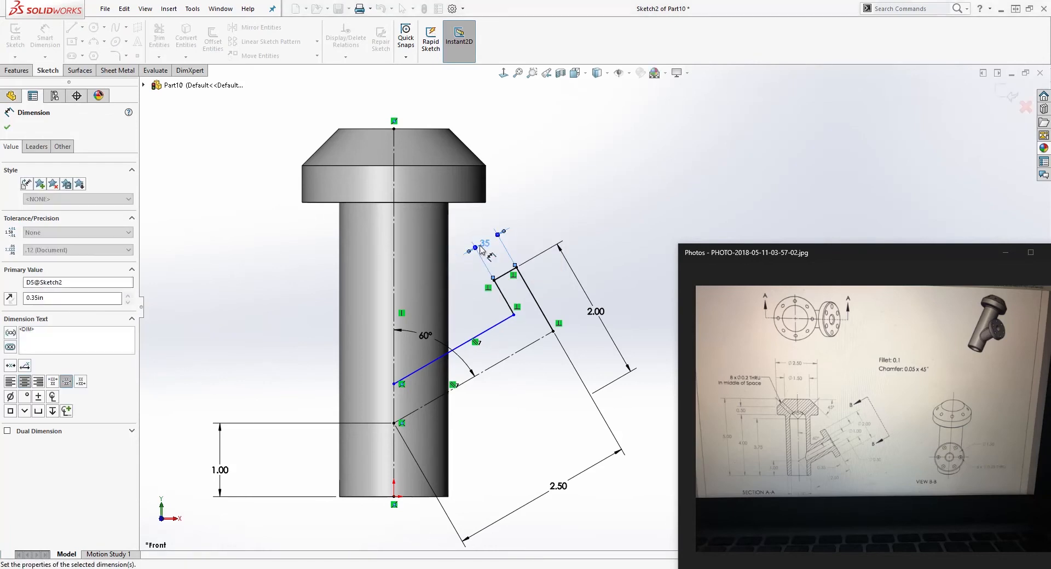
key(Escape)
click(585, 414)
click(567, 437)
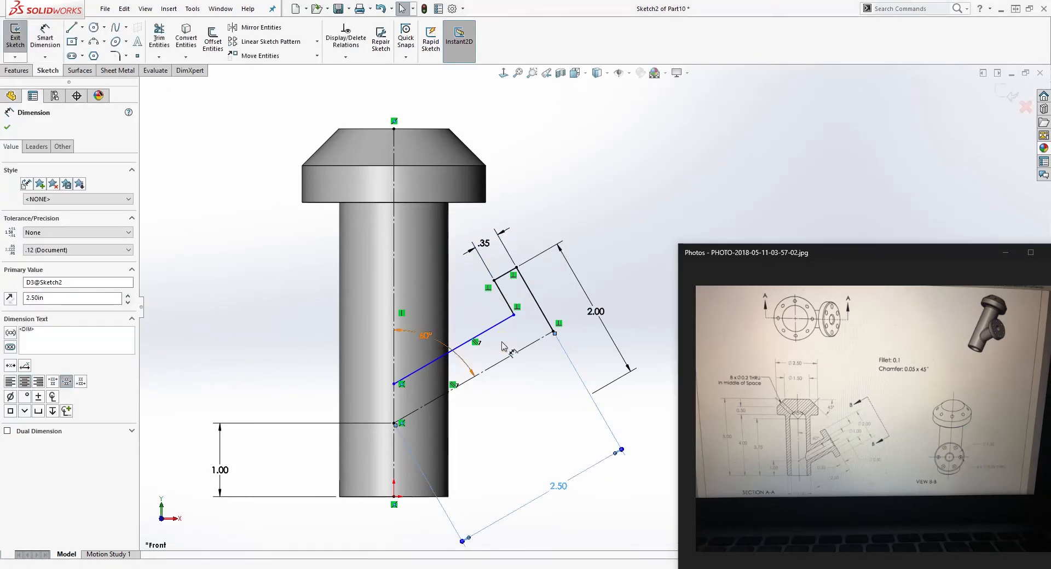
right_drag(499, 342, 498, 326)
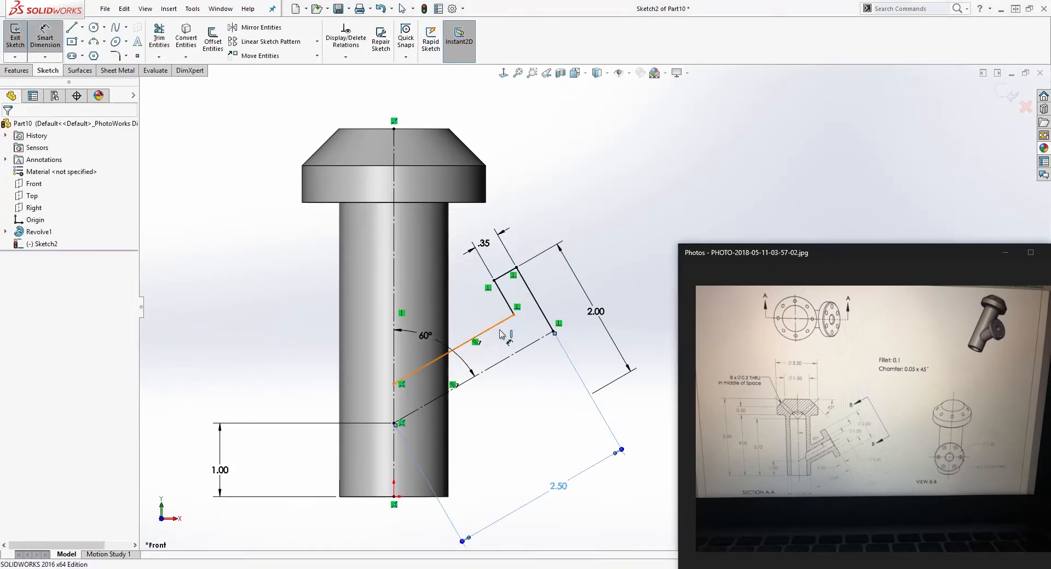
click(498, 325)
click(510, 357)
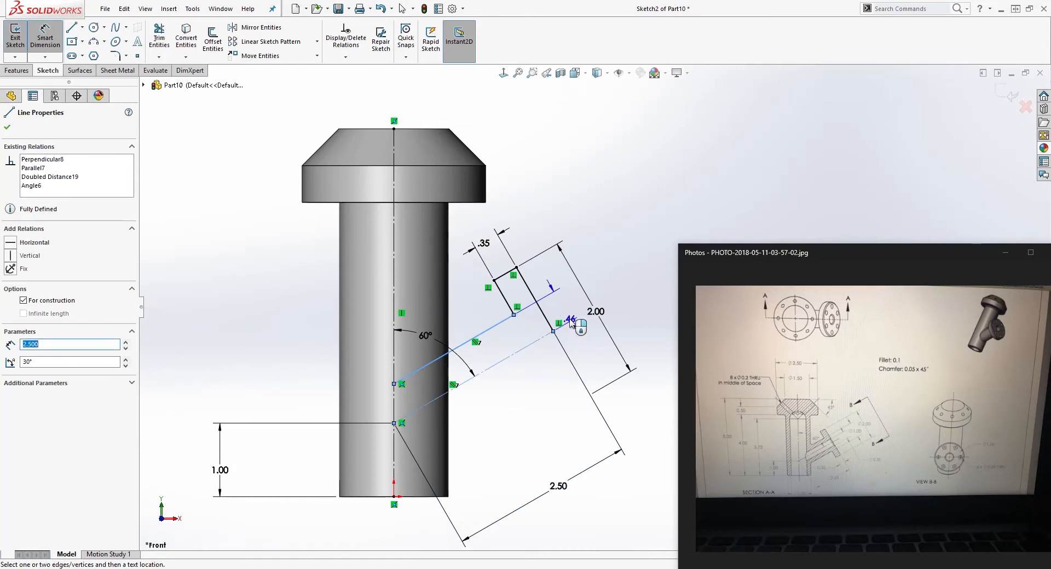
click(570, 320)
click(526, 357)
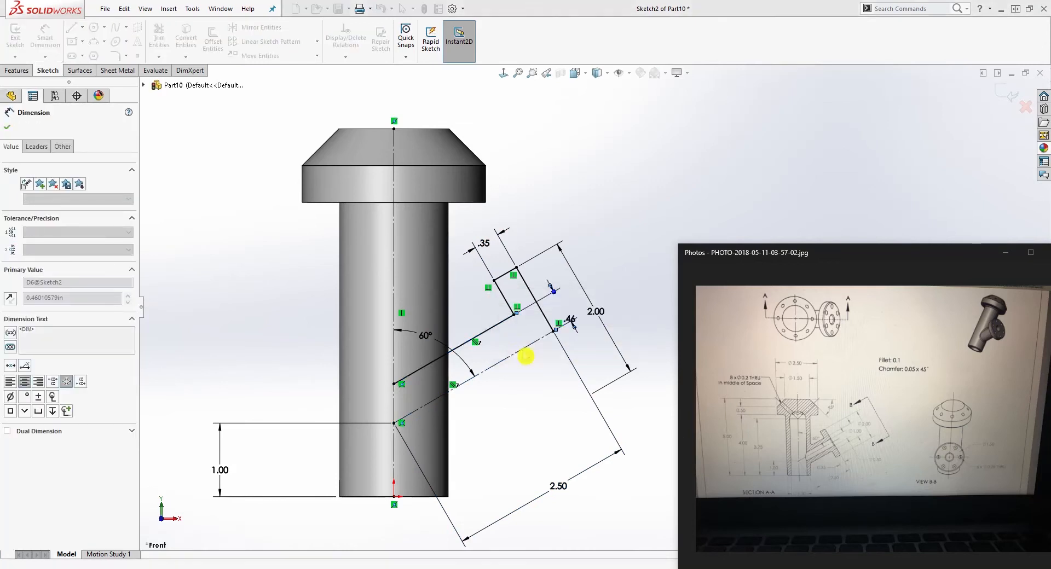
double_click(570, 320)
key(Escape)
key(Escape)
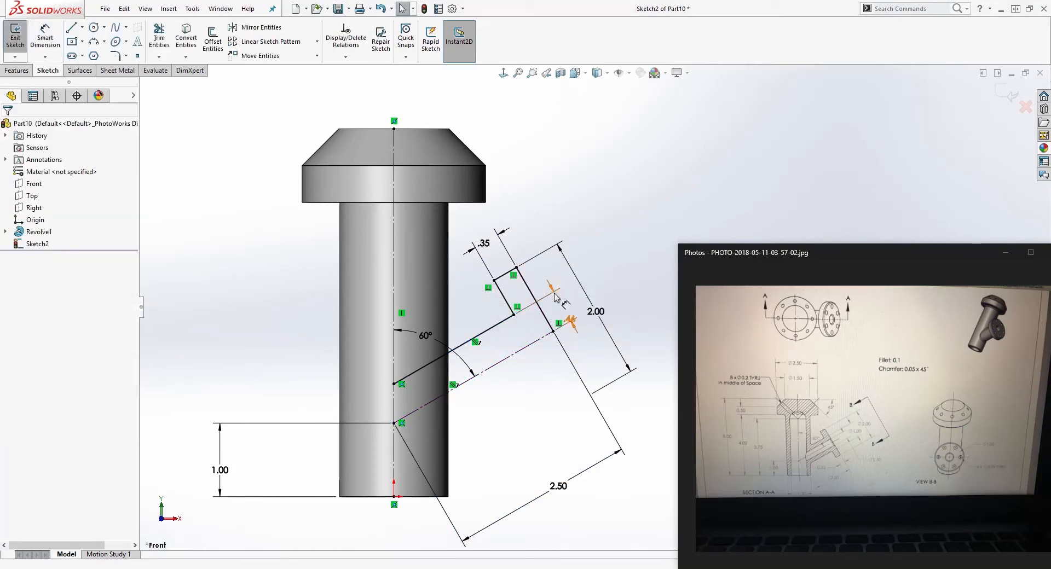
click(543, 298)
key(Delete)
Dimension the branch pipe's diameter as 1 in, measured from the pipe edge across the inclined axis.
right_drag(539, 335, 536, 315)
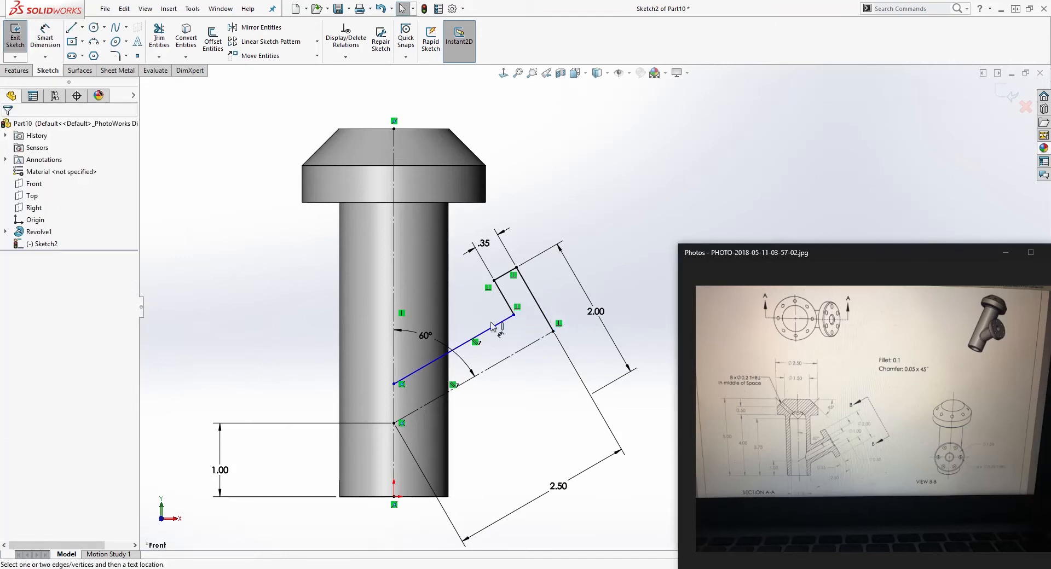
click(493, 327)
click(527, 346)
click(583, 340)
text(1)
key(Return)
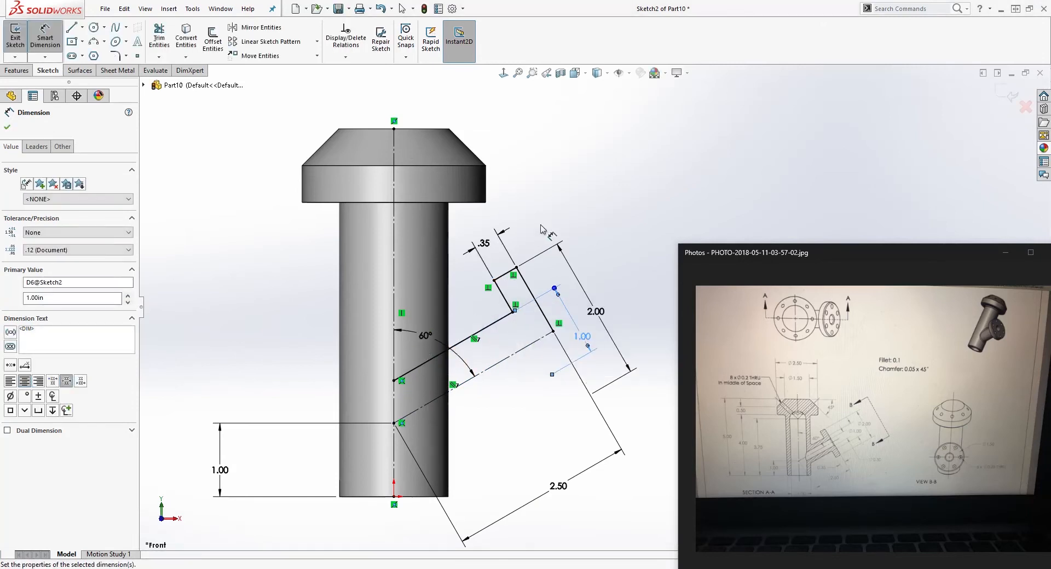
key(Escape)
Close the branch profile with solid lines from the pipe edge down the vertical centerline and along the inclined axis to the flange face.
key(l)
click(394, 422)
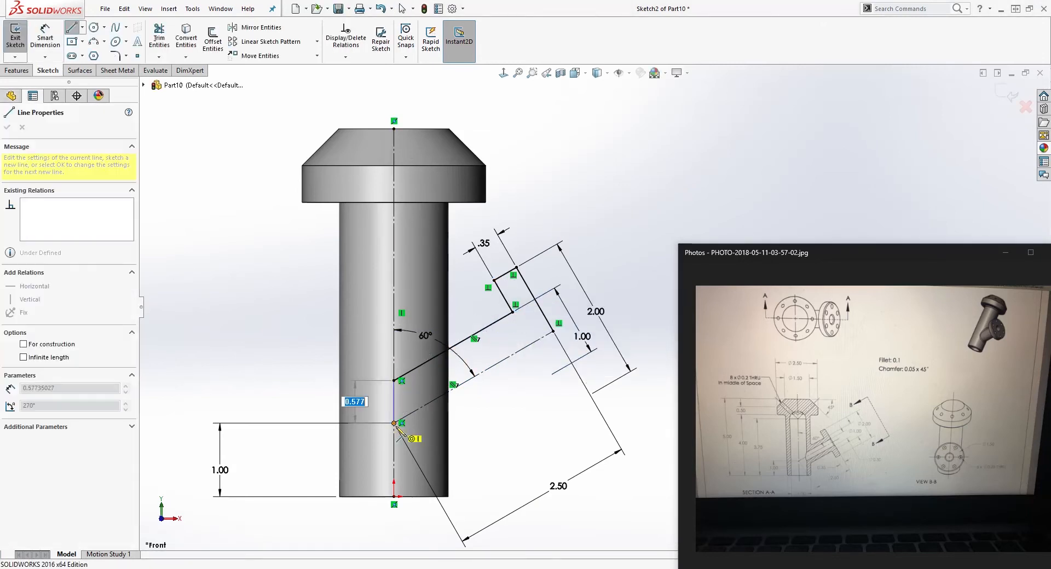
click(552, 331)
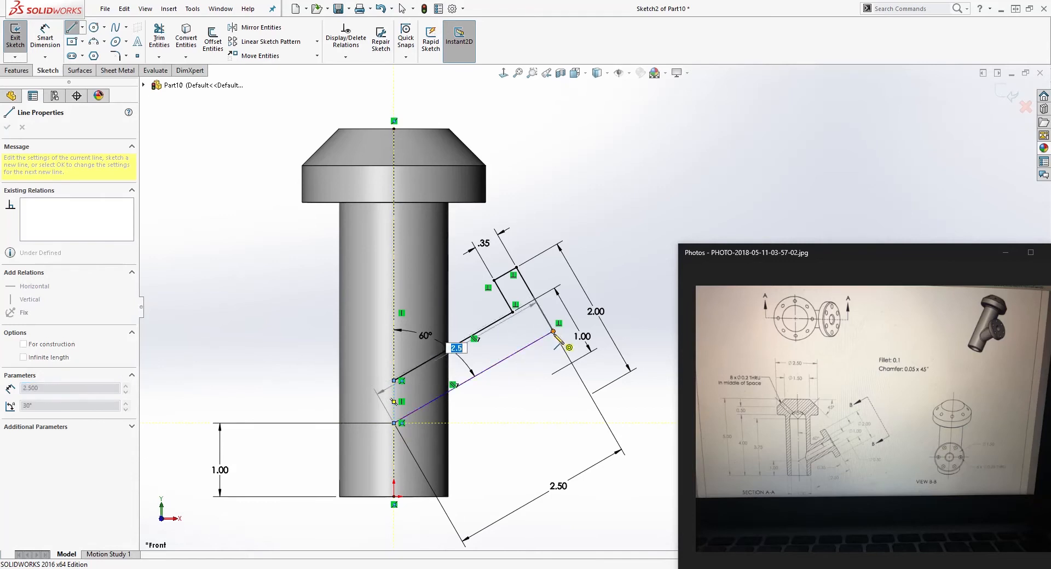
key(Escape)
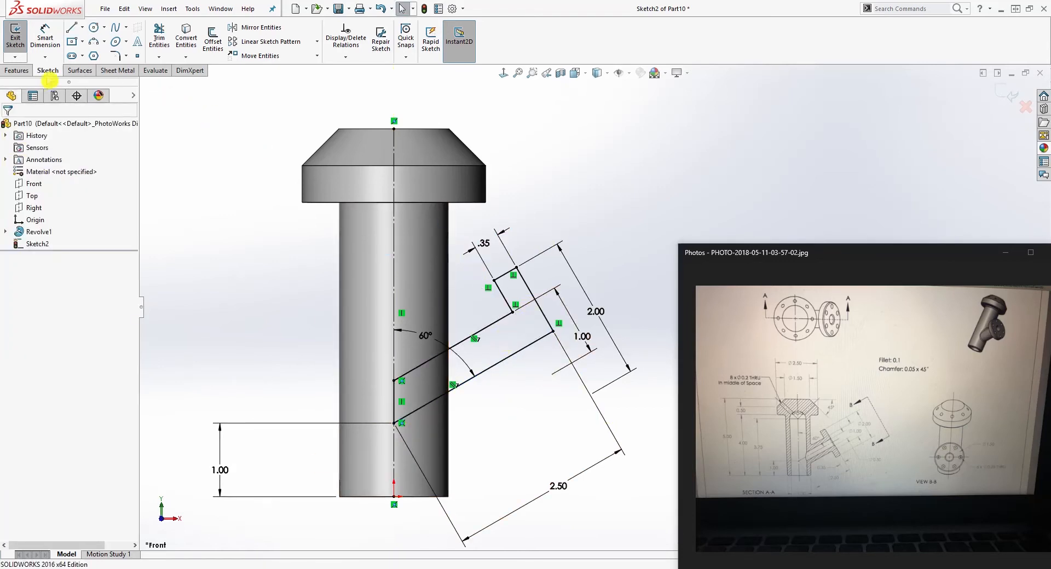
Revolve the branch profile 360° about its inclined solid line, merging the result with the main body.
click(16, 70)
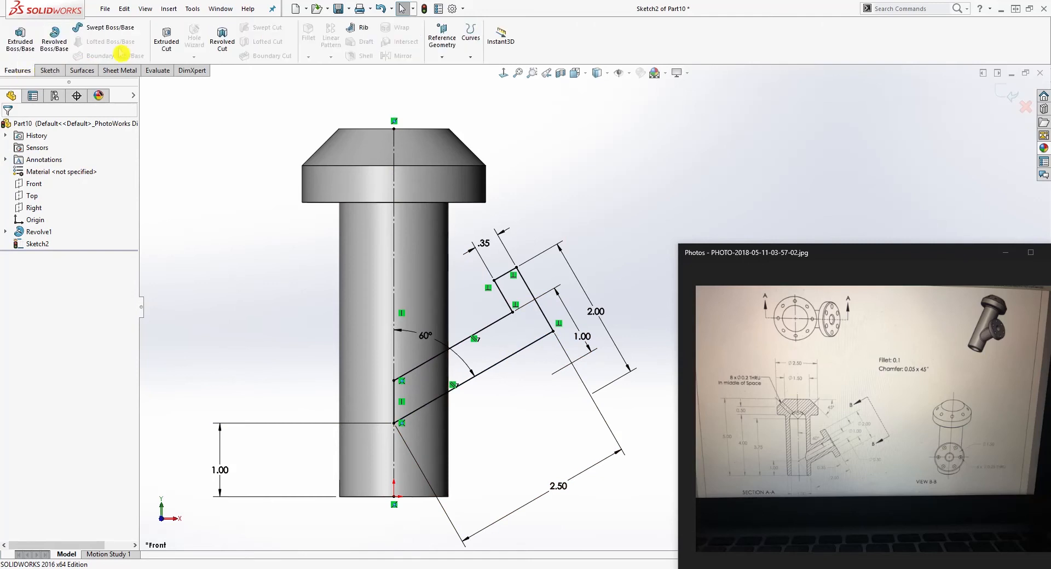
click(55, 43)
click(519, 353)
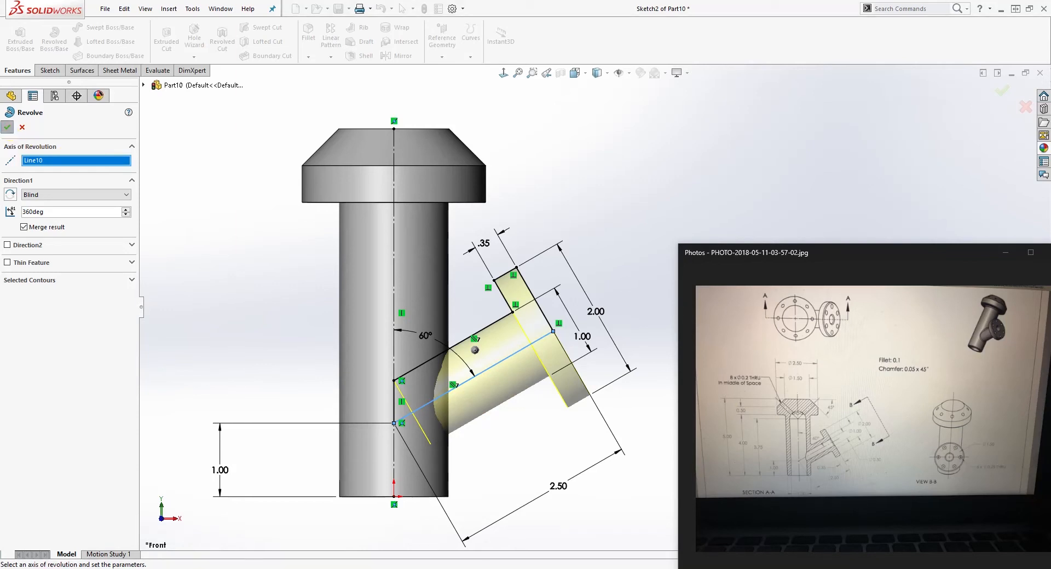
click(7, 127)
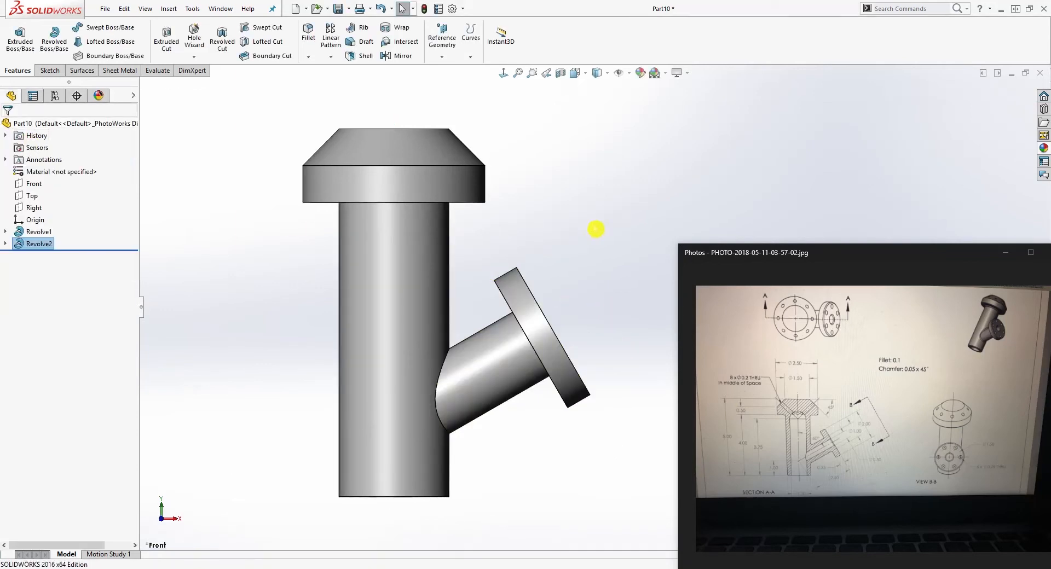
Start a sketch on the Front plane and draw a vertical line about 4.23 in long upward from the origin.
click(33, 184)
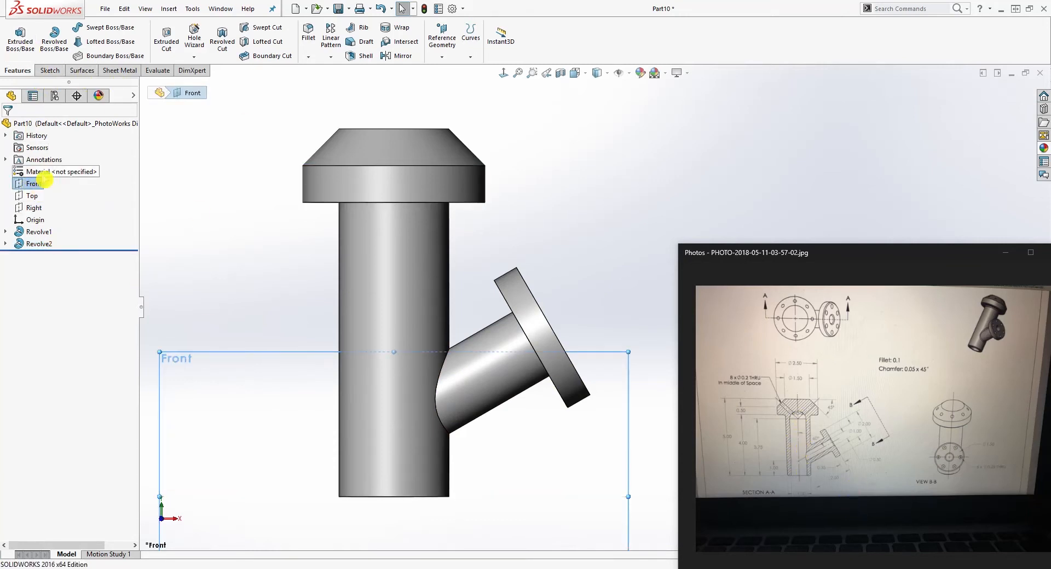
click(48, 70)
click(25, 55)
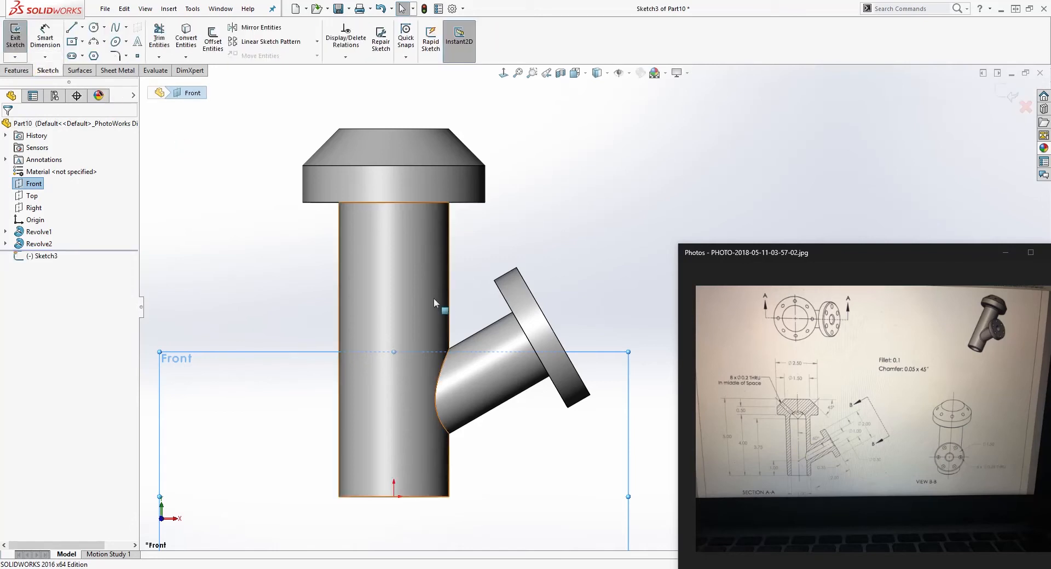
key(l)
click(393, 496)
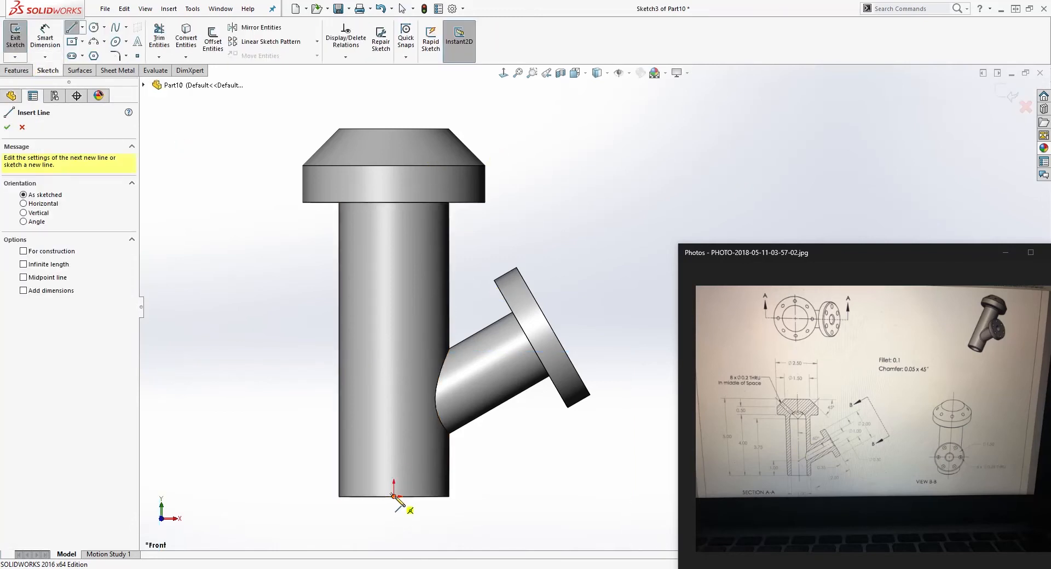
click(394, 186)
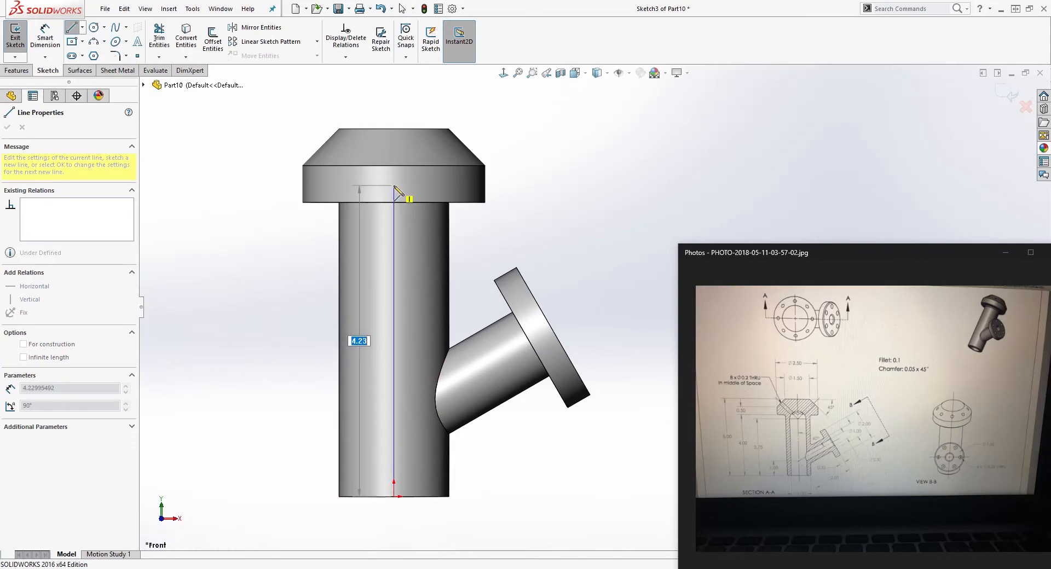
key(Escape)
Draw a line about 0.53 in along the pipe's base from the origin, then a vertical line up to just below the flange.
key(l)
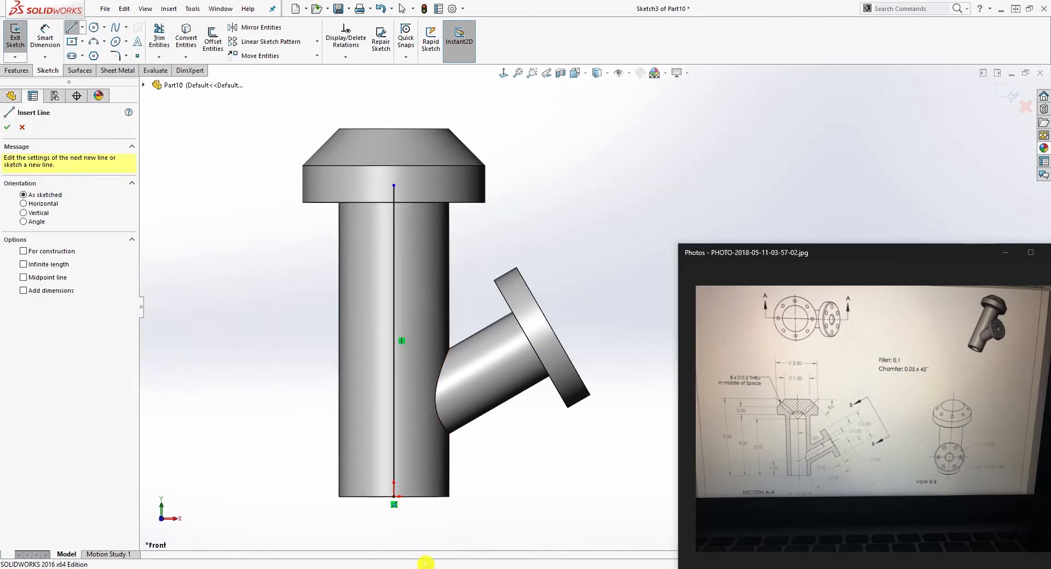
scroll(431, 499, down, 1)
click(441, 488)
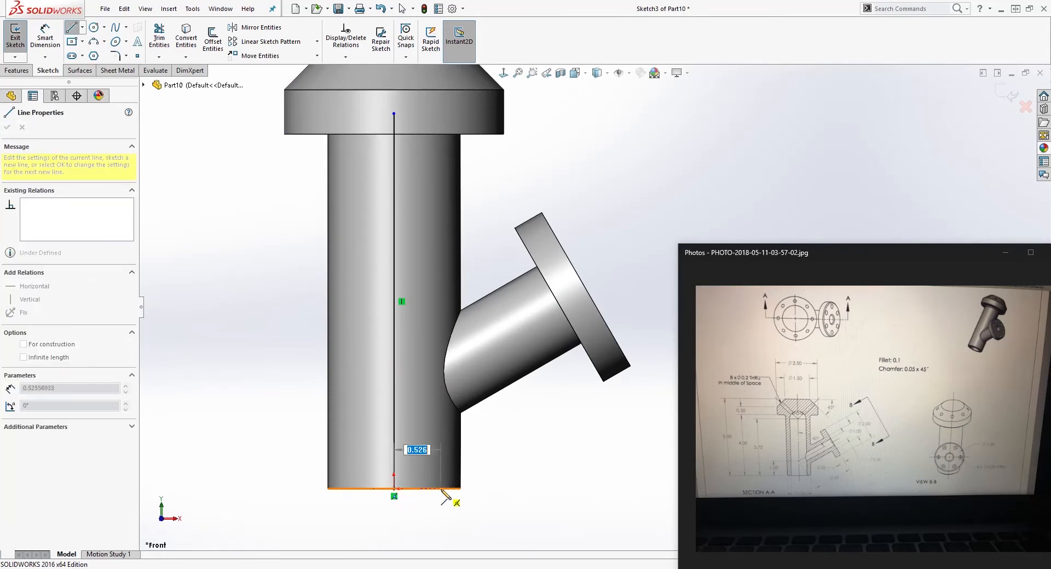
click(441, 149)
key(Escape)
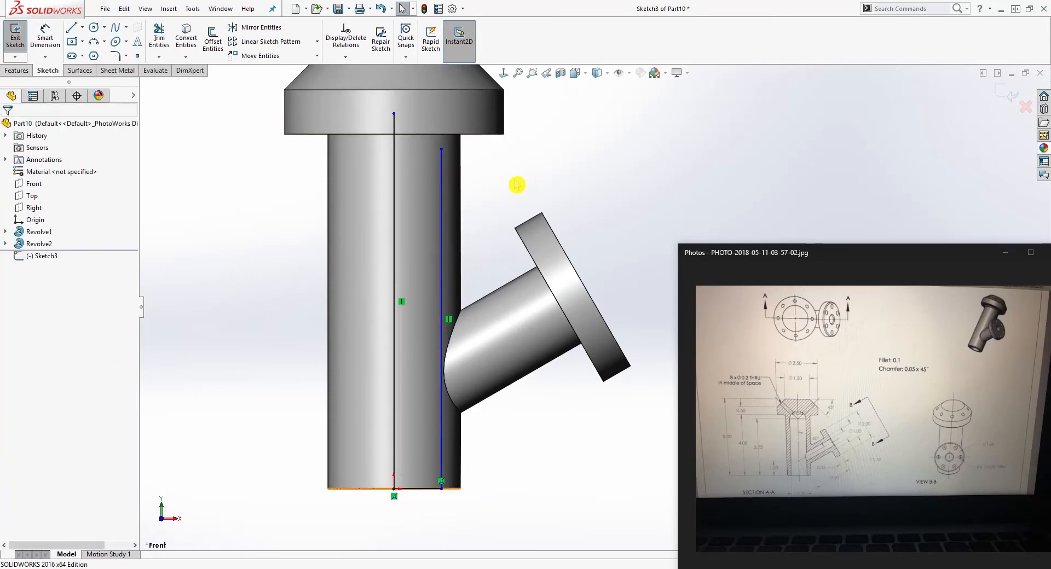
Lower the central line's top end slightly and join it to the outer vertical line with a three-point arc of about 0.46 in radius.
click(394, 113)
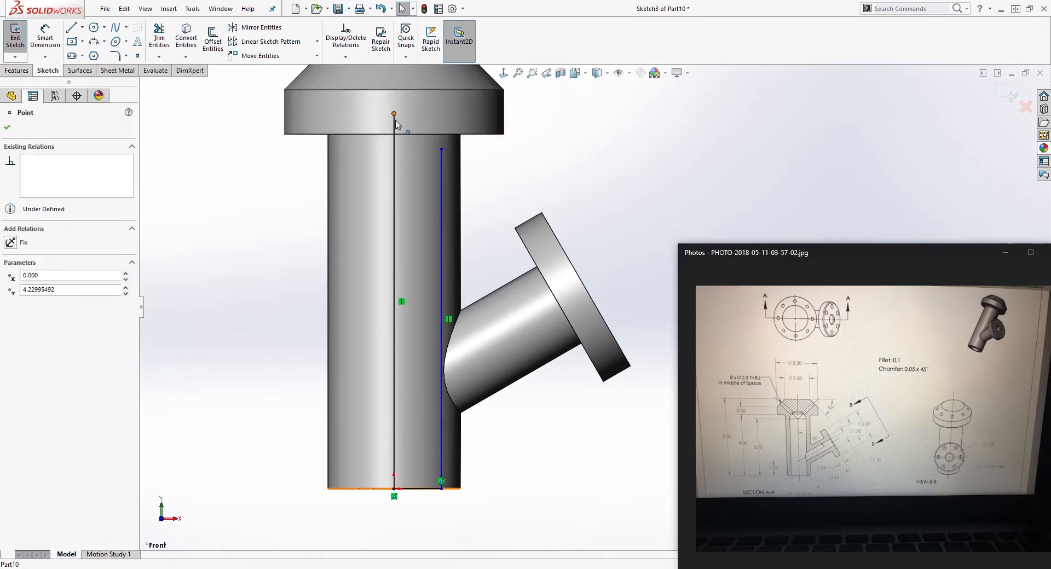
drag(398, 108, 399, 116)
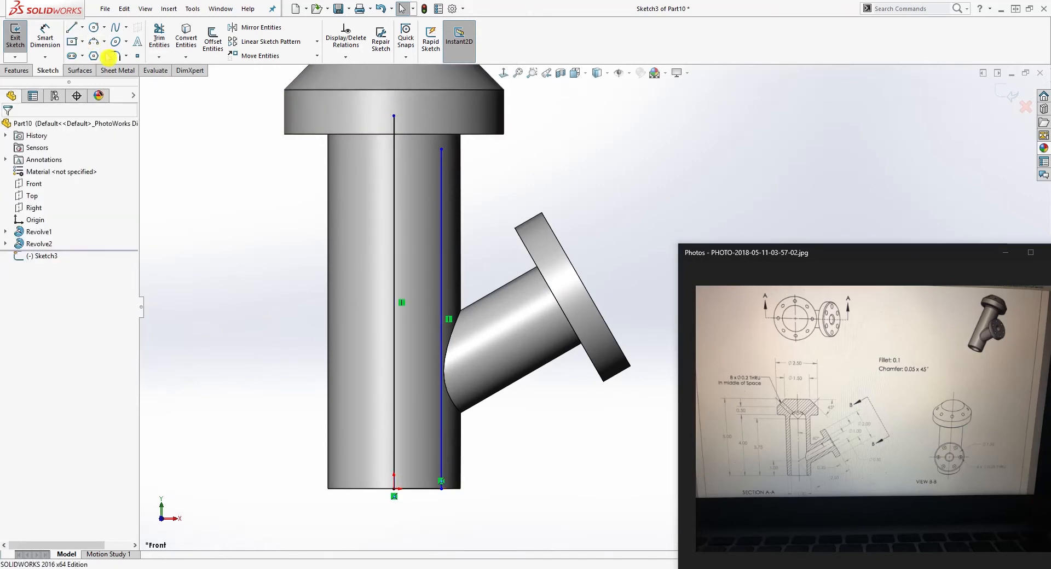
click(95, 44)
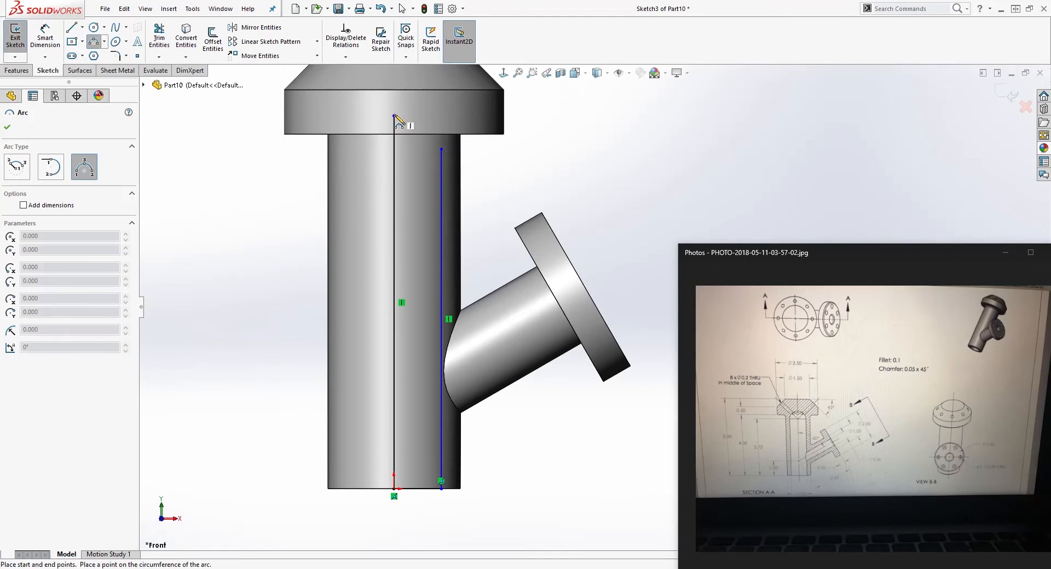
click(441, 149)
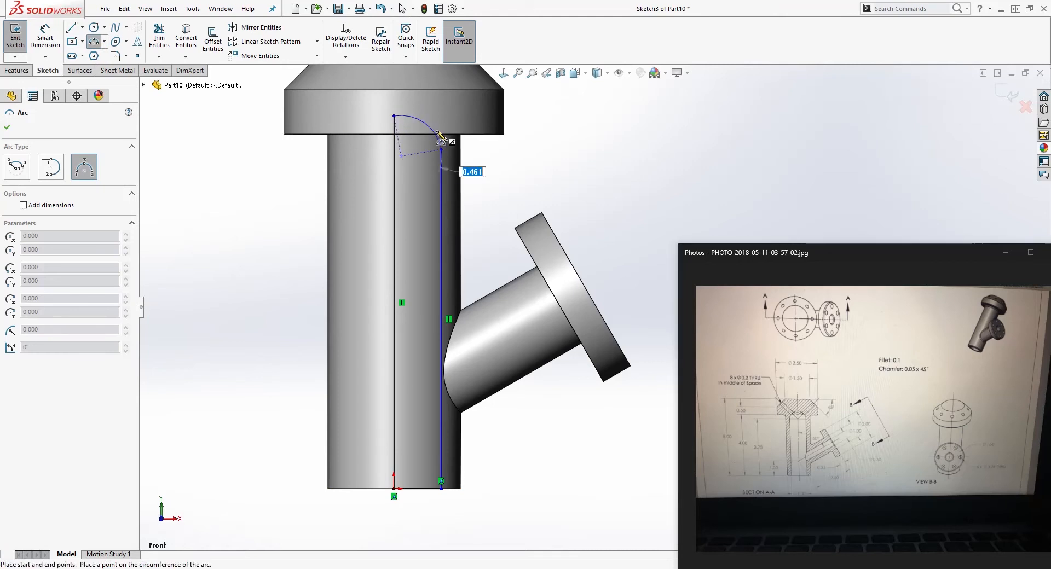
click(435, 129)
key(Escape)
scroll(439, 148, down, 1)
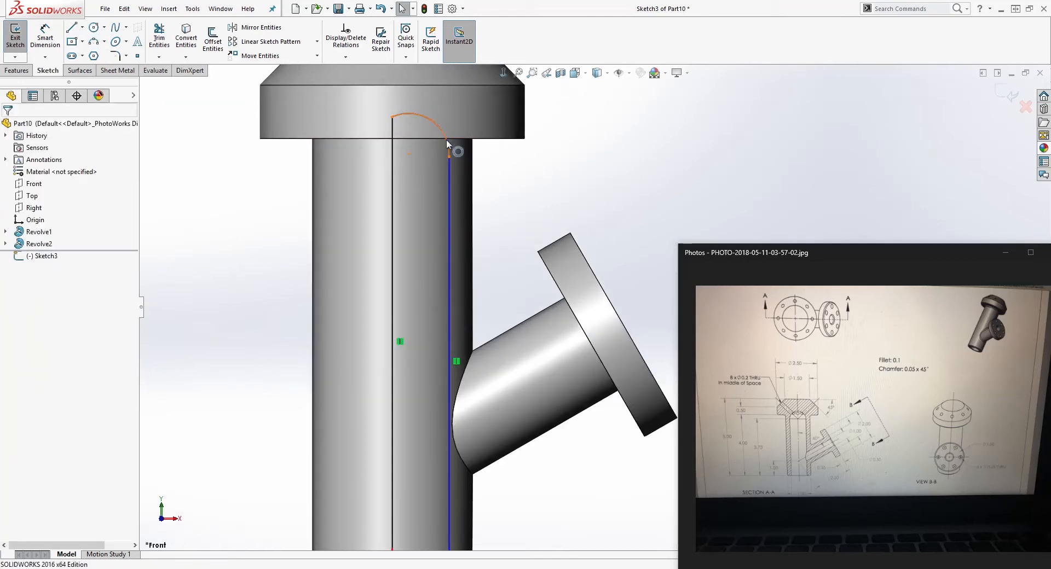
Make the arc tangent to the outer vertical line of the bore profile.
click(445, 139)
ctrl+click(448, 169)
click(13, 306)
key(Escape)
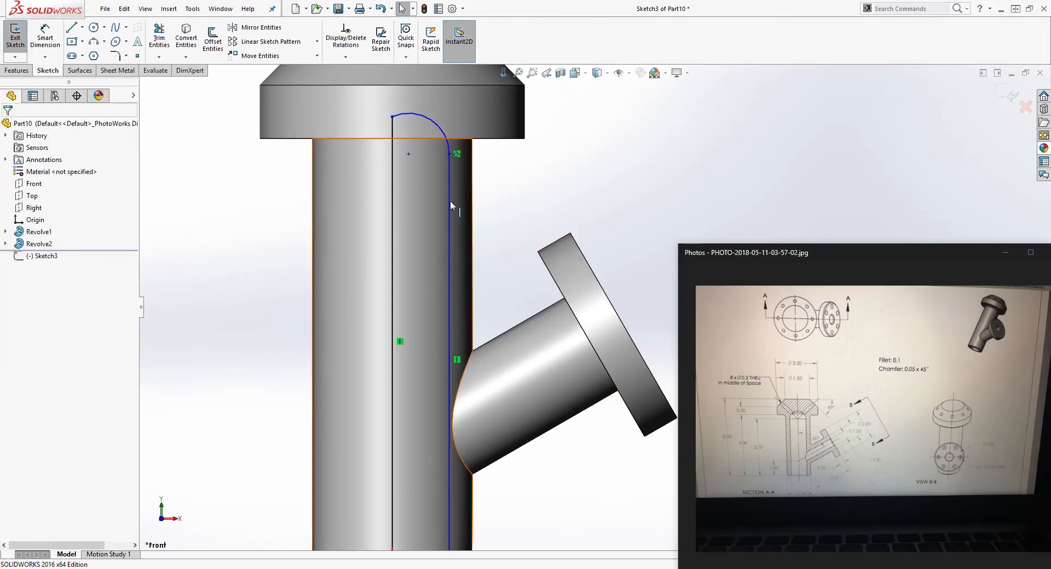
Make the arc's center coincident with the central vertical line and horizontally aligned with the arc's lower end.
click(408, 154)
ctrl+click(392, 167)
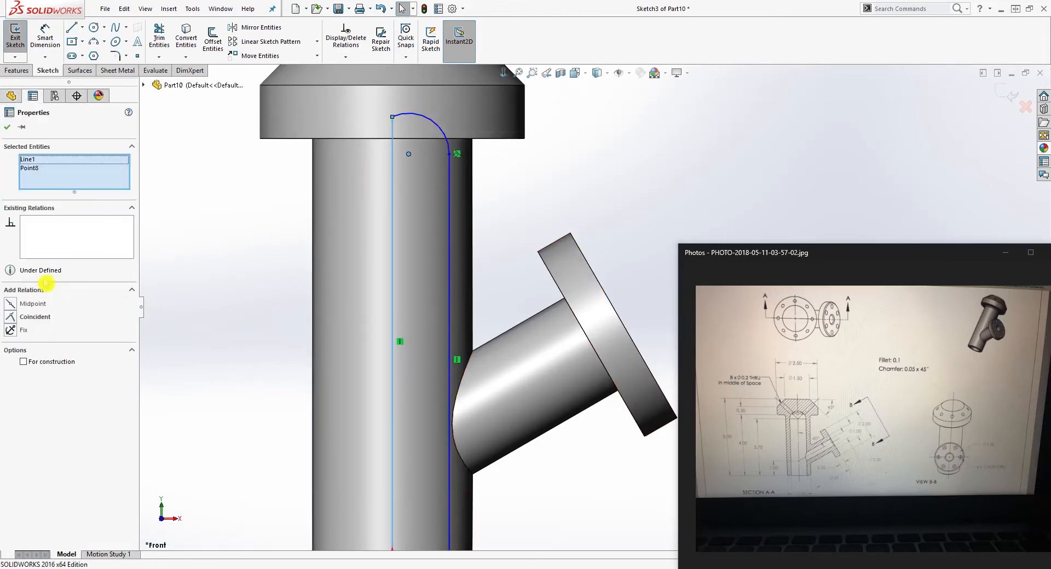
click(11, 318)
key(Escape)
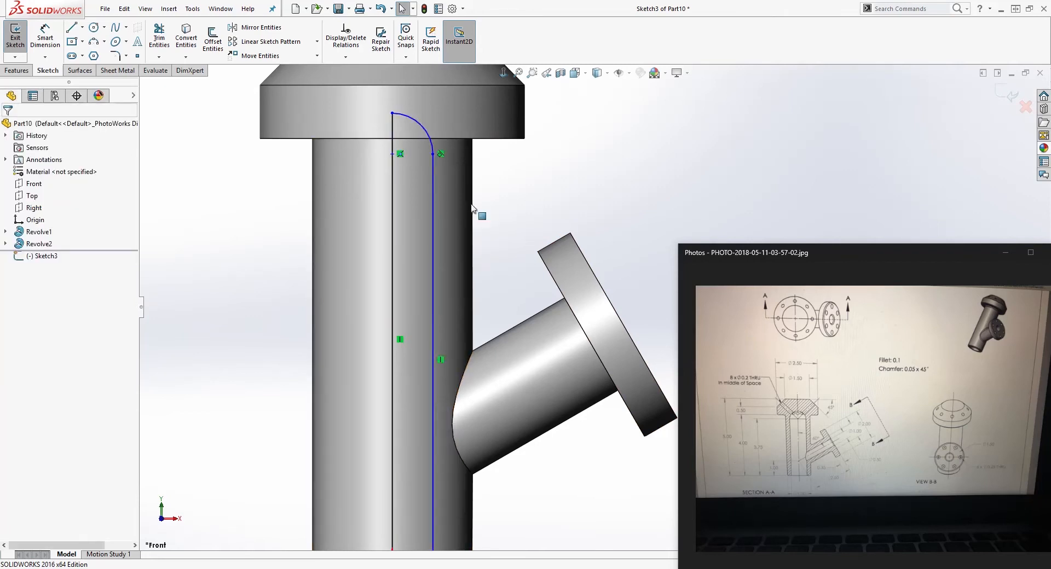
click(392, 154)
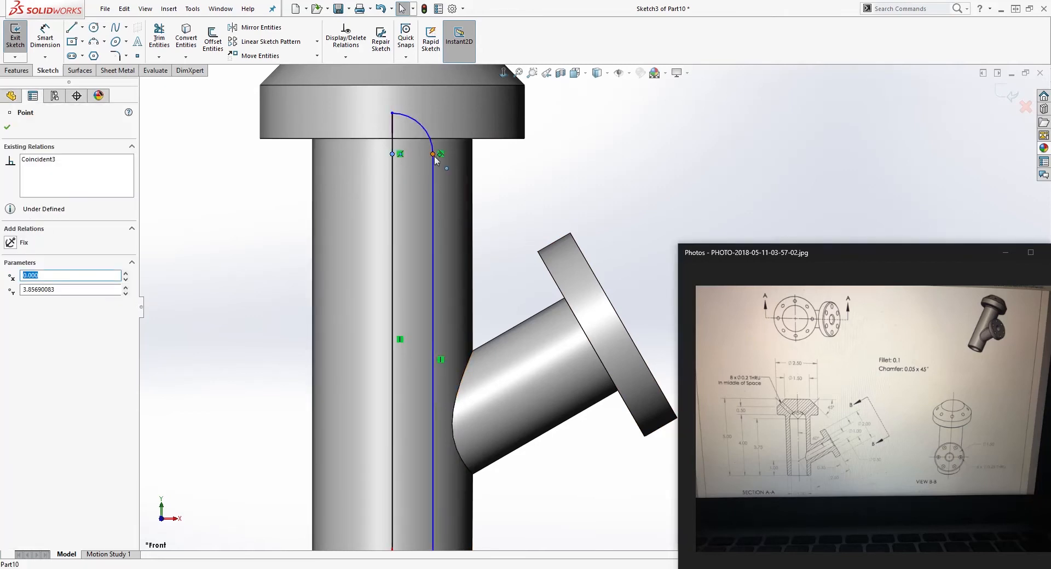
ctrl+click(433, 154)
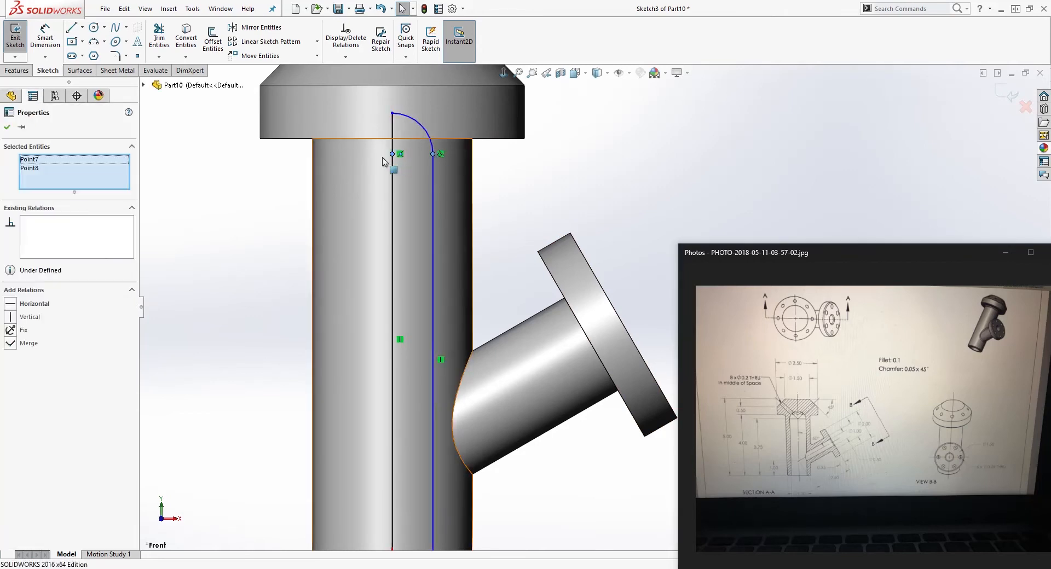
click(11, 305)
key(Escape)
scroll(455, 164, down, 1)
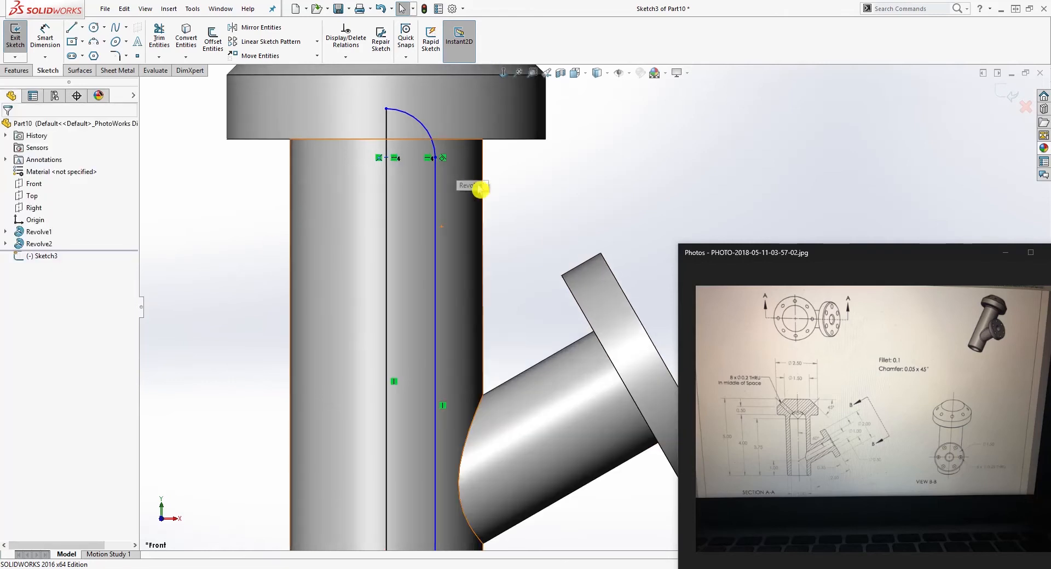
Convert the central vertical line of the bore profile to construction geometry.
scroll(501, 386, up, 1)
scroll(506, 392, up, 2)
scroll(579, 457, down, 1)
click(559, 297)
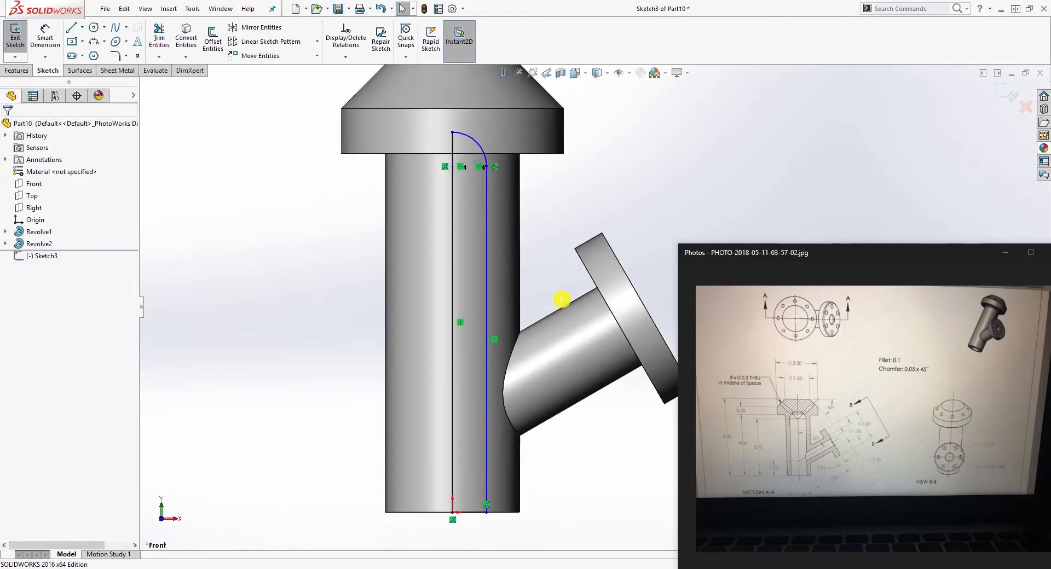
scroll(622, 437, down, 1)
click(622, 437)
scroll(596, 306, up, 1)
click(470, 296)
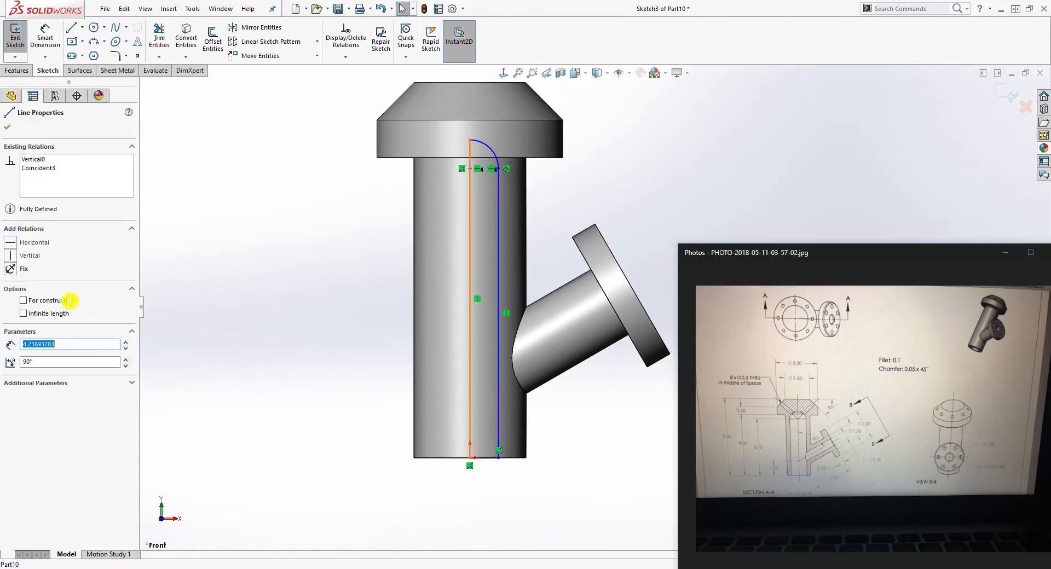
click(24, 301)
click(601, 385)
scroll(569, 431, down, 1)
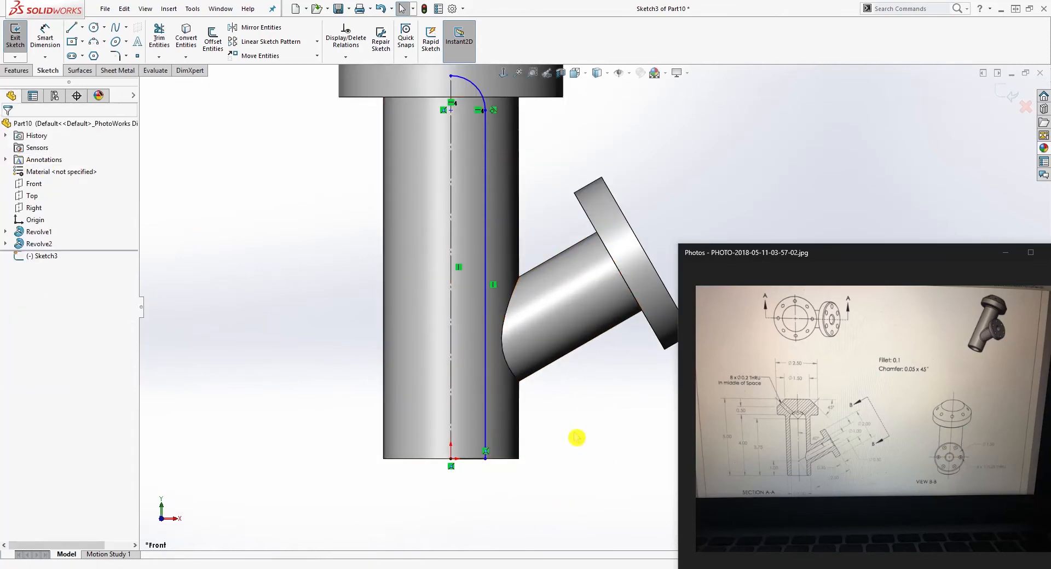
Dimension the bore's diameter as 1 in across the centerline, placing the dimension below the pipe's base.
right_drag(577, 439, 575, 407)
click(485, 433)
click(451, 423)
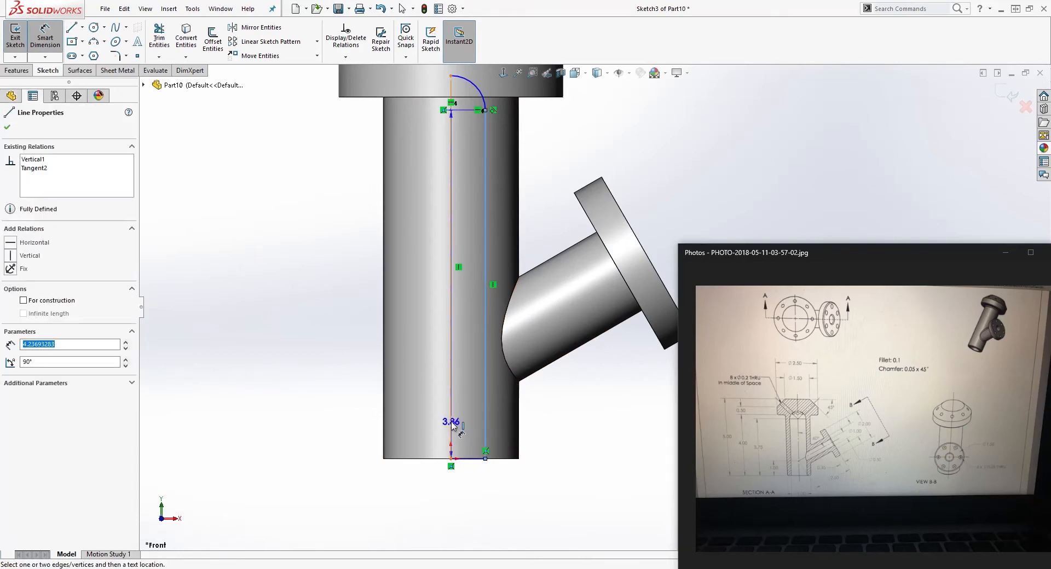
click(433, 508)
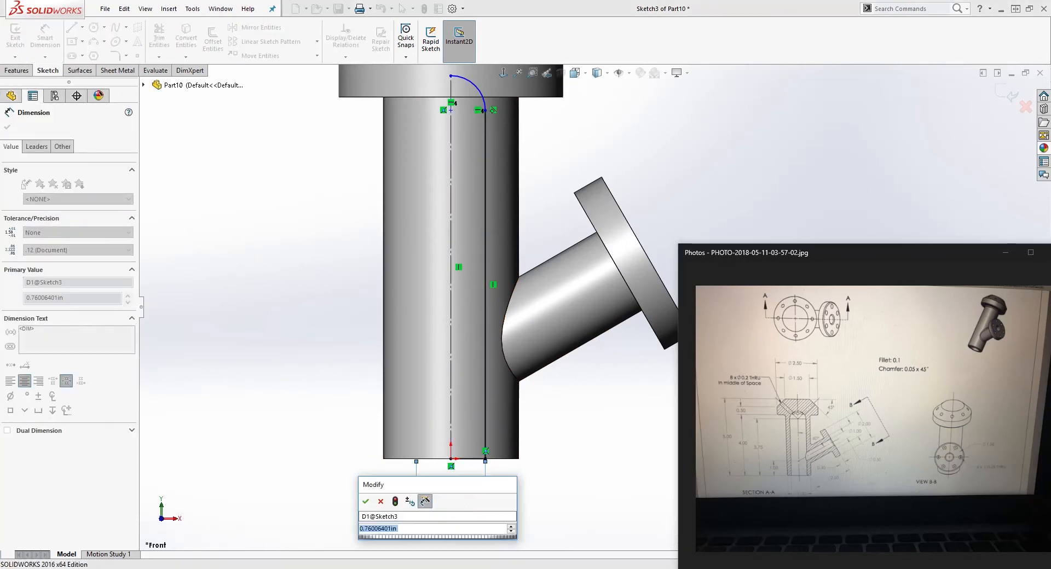
text(1)
key(Return)
Dimension the height from the pipe's base to the arc's center as 3.75 in, placed beside the body.
scroll(597, 285, up, 3)
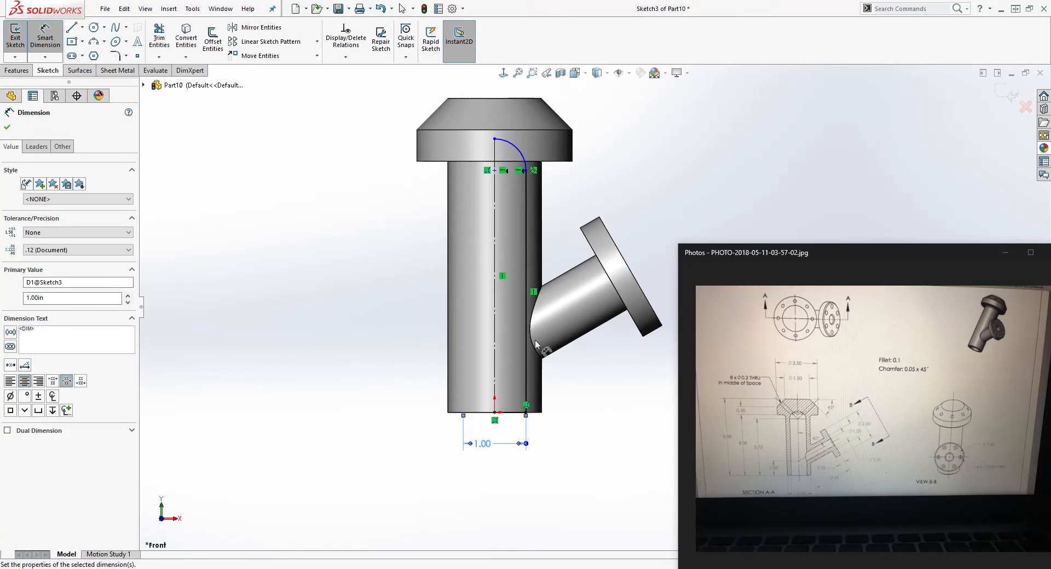
click(535, 414)
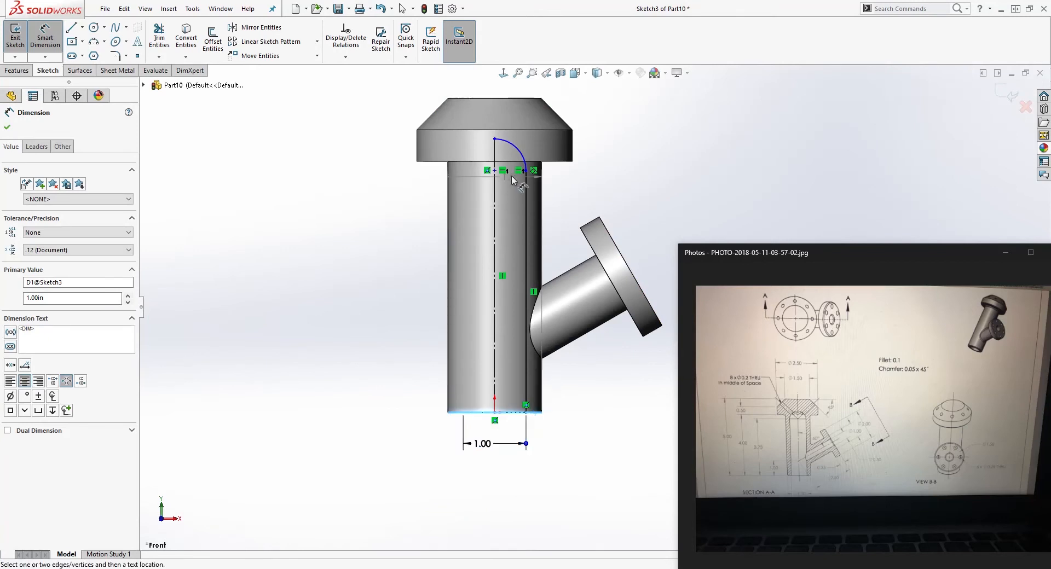
click(495, 170)
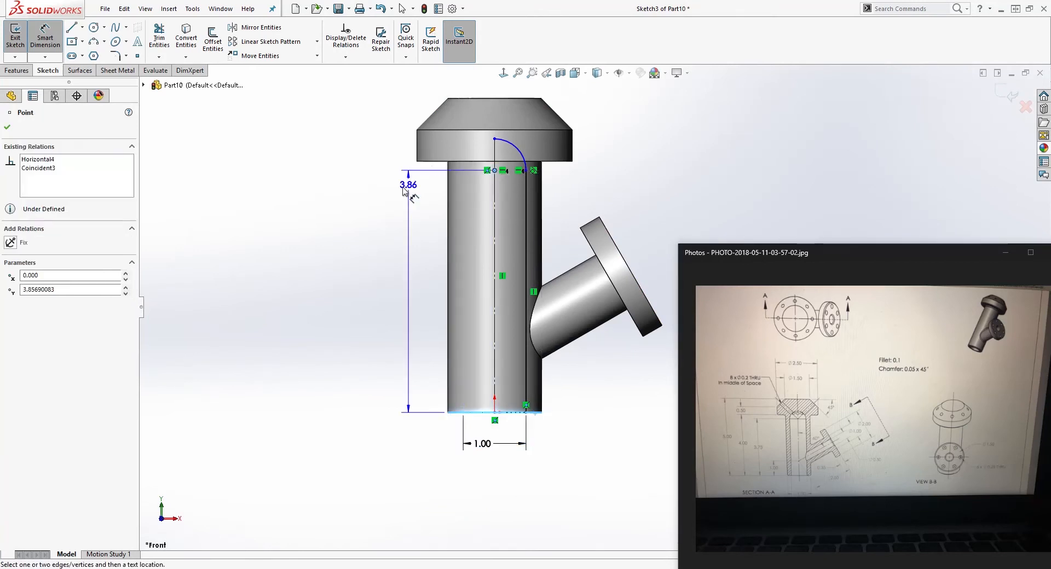
click(358, 246)
text(3.75)
key(Return)
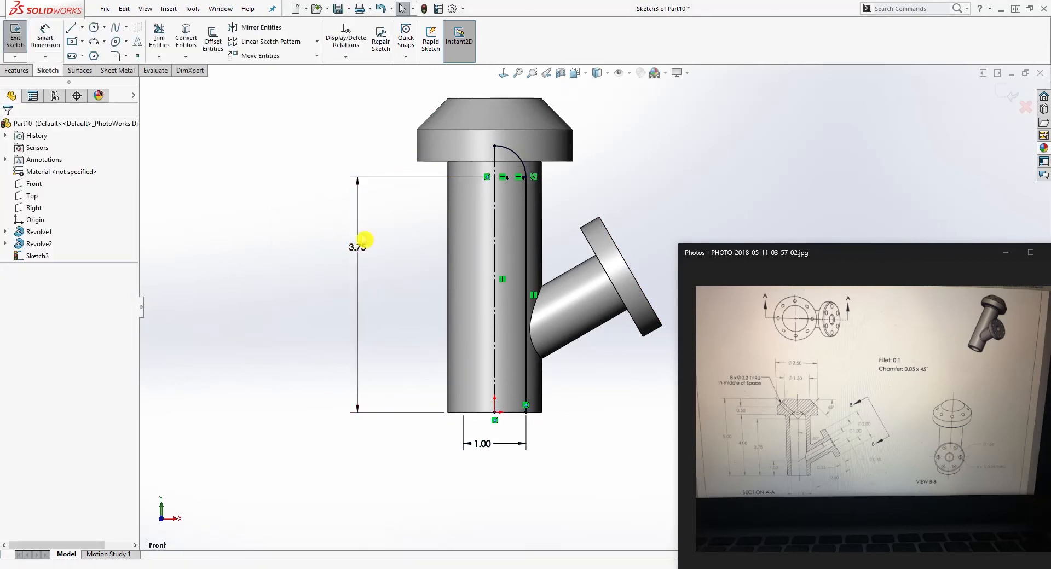
key(l)
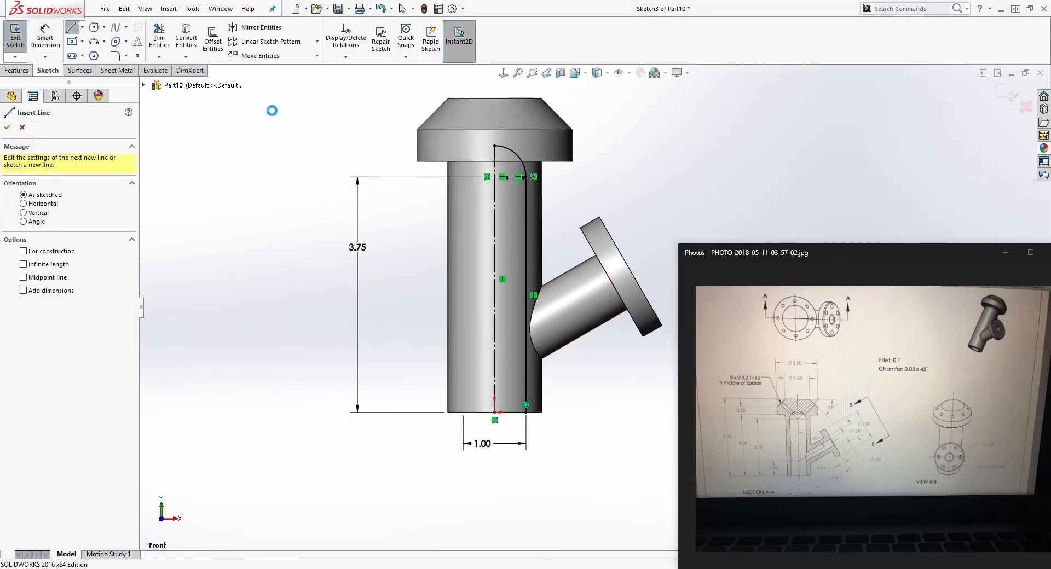
key(Escape)
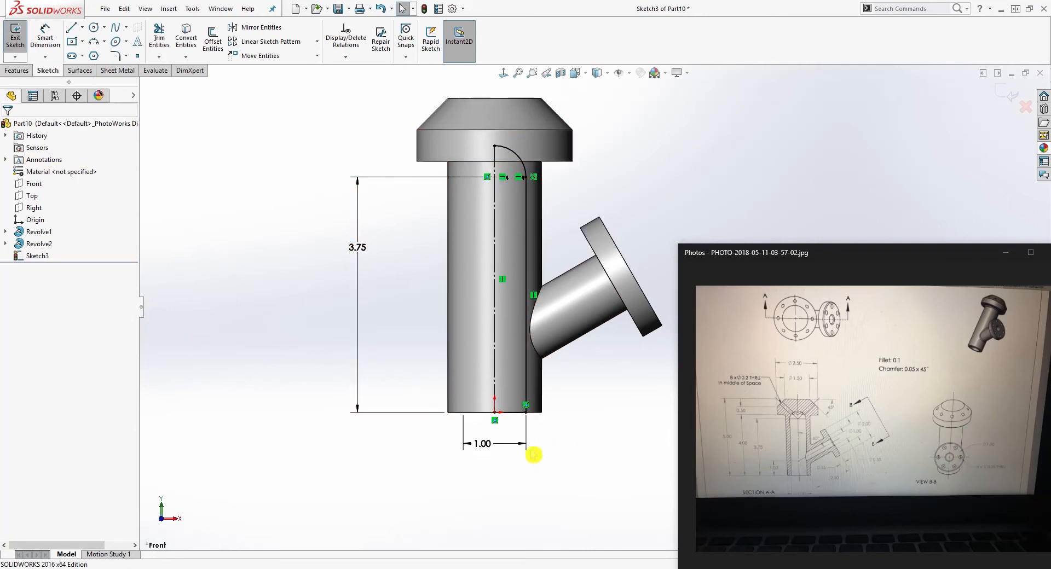
Try a revolved cut of the bore profile about its vertical line, letting the open sketch be closed automatically.
click(16, 71)
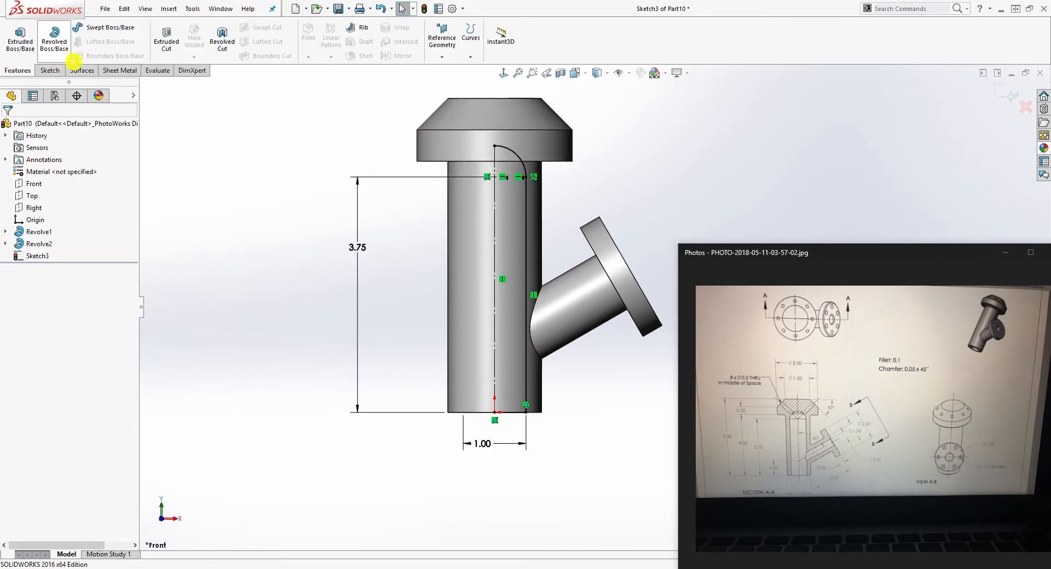
click(223, 53)
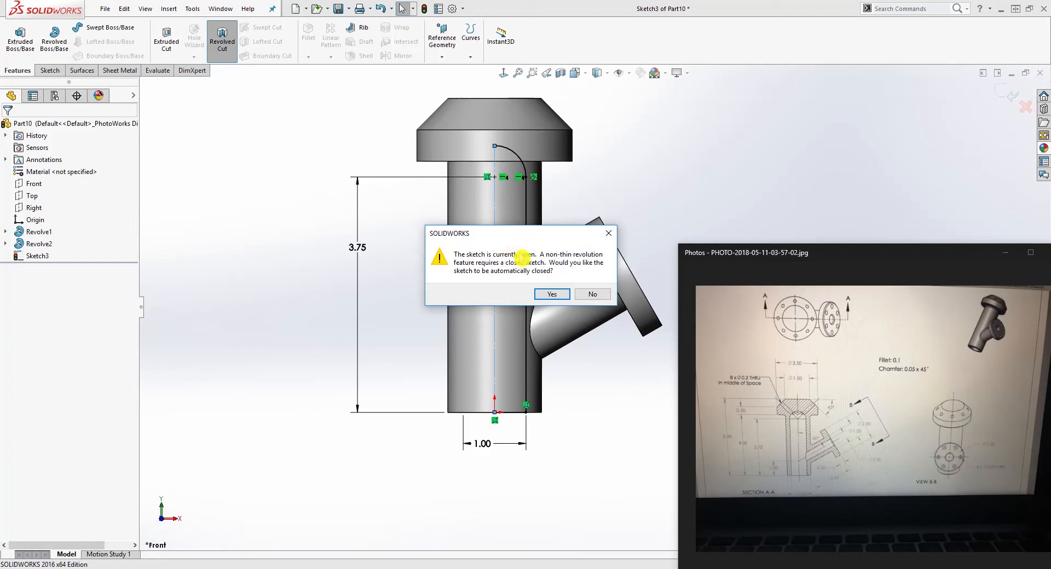
click(550, 296)
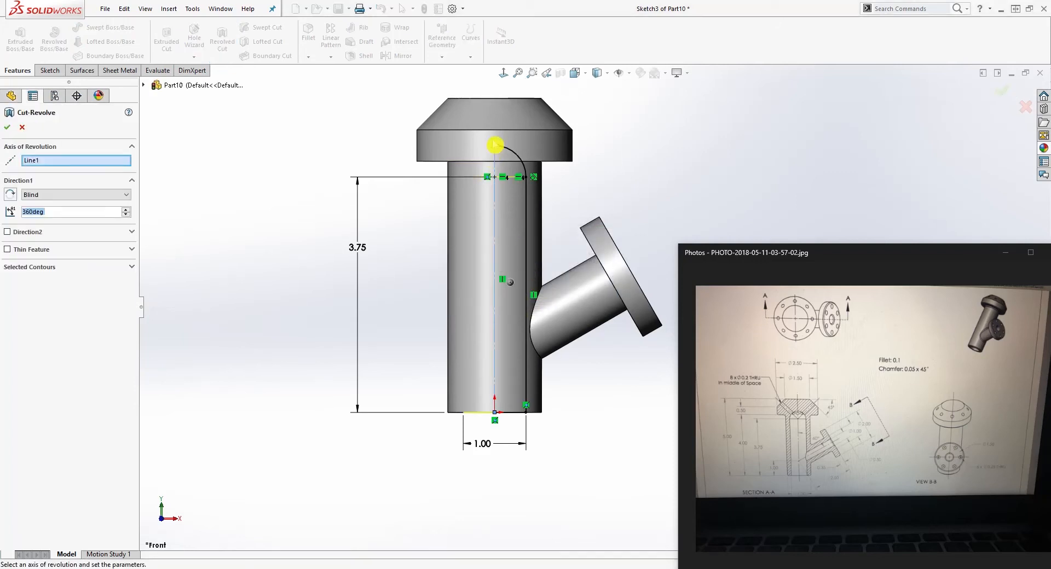
click(496, 278)
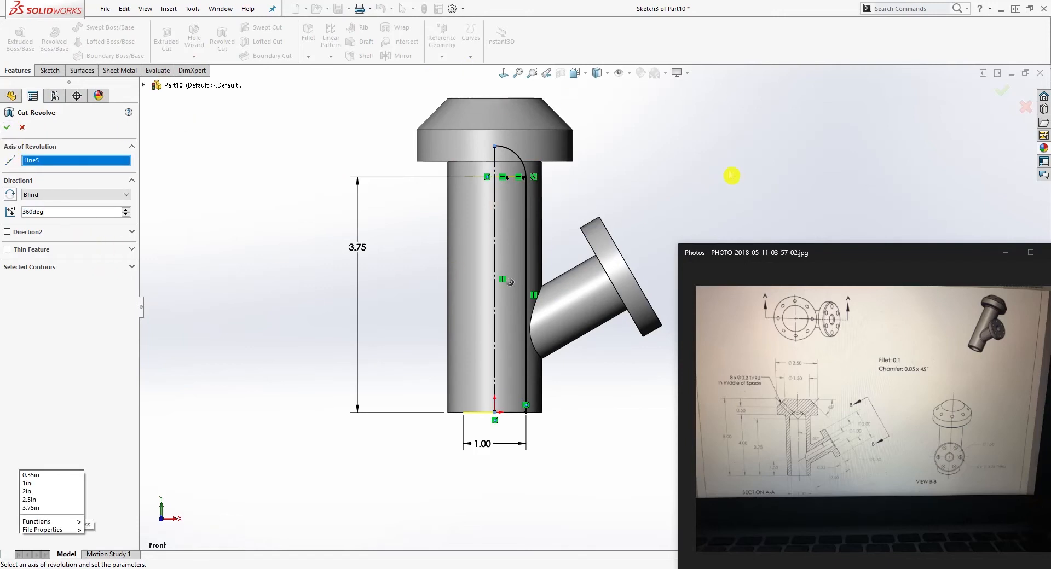
click(23, 127)
Show a section view of the fitting cut through the Front plane.
click(562, 77)
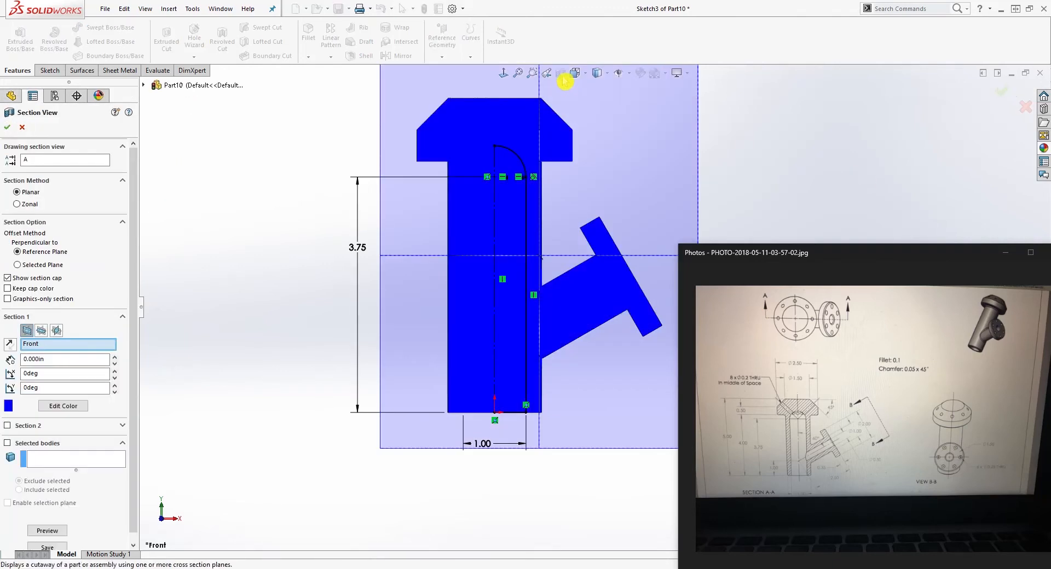
click(7, 128)
scroll(630, 148, down, 2)
scroll(594, 305, up, 2)
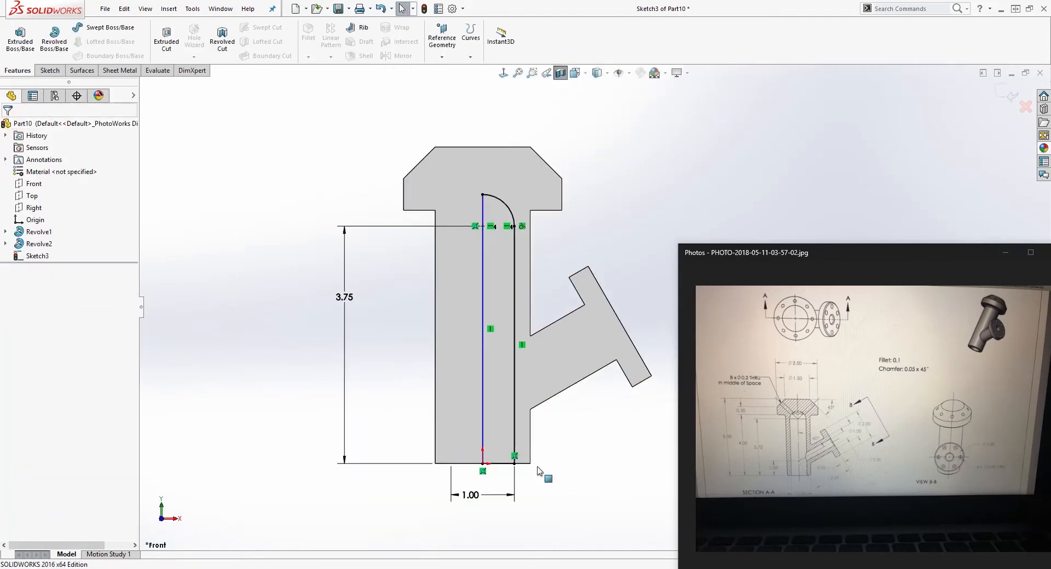
Cut the domed bore by revolving the profile 360 degrees about its vertical line.
click(484, 213)
click(223, 39)
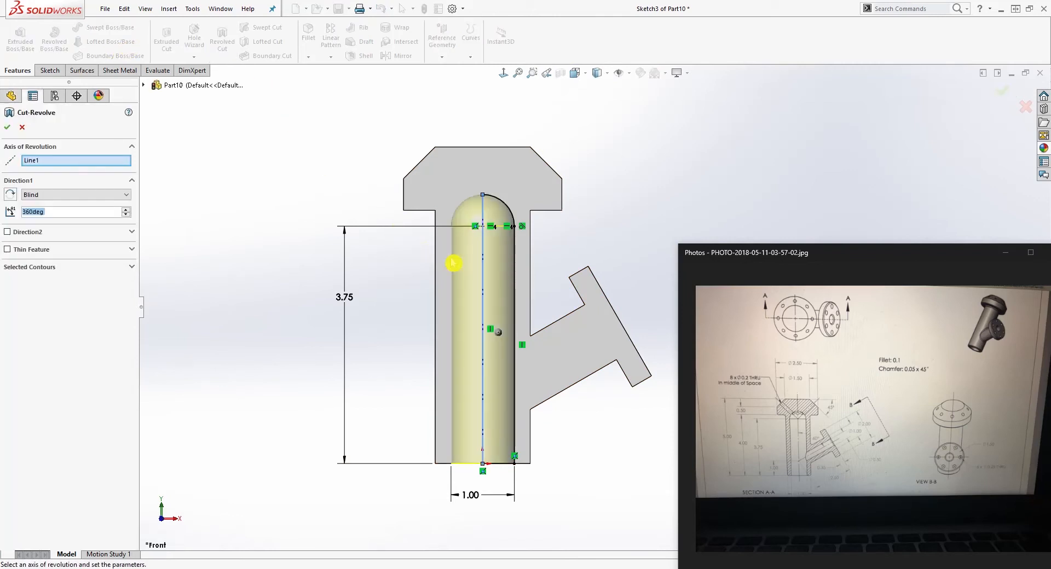
click(491, 319)
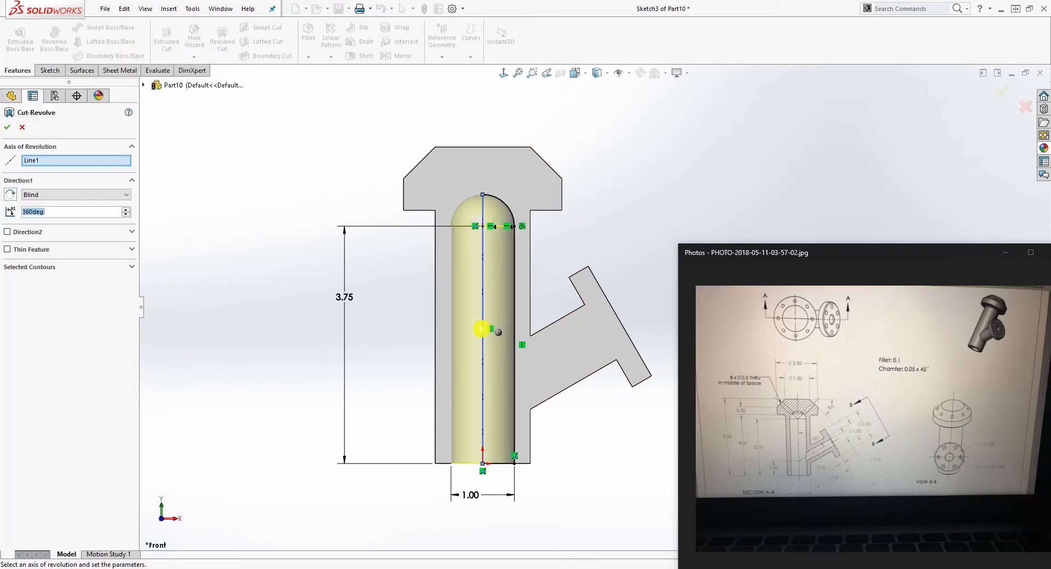
click(9, 129)
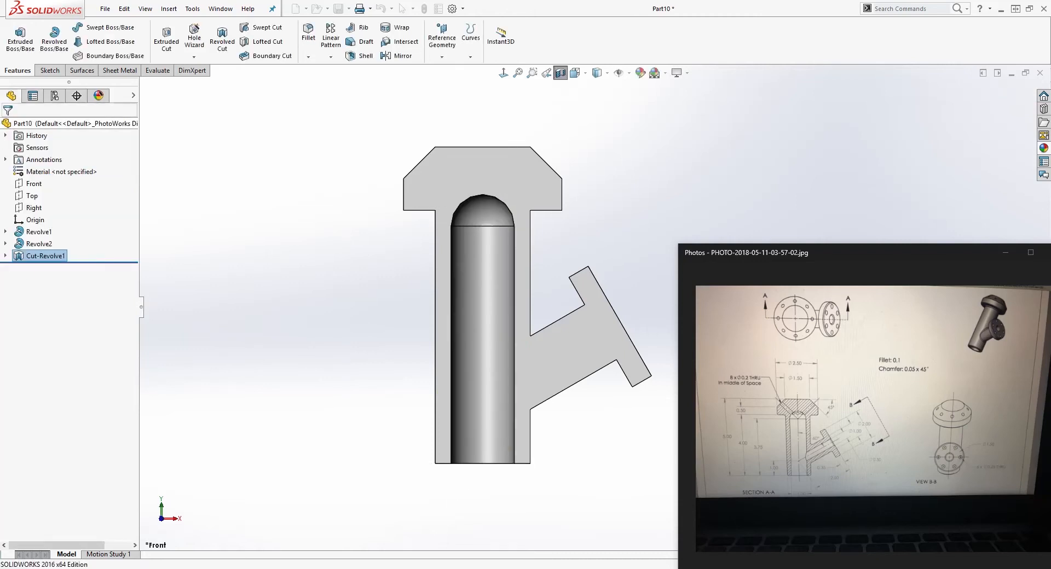
middle_drag(551, 313, 521, 317)
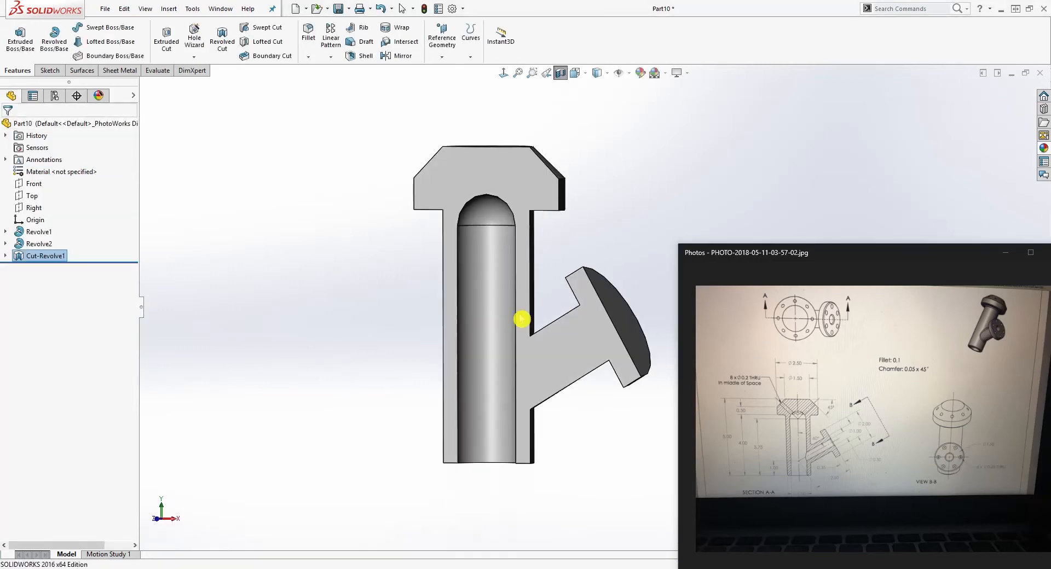
middle_drag(593, 148, 528, 313)
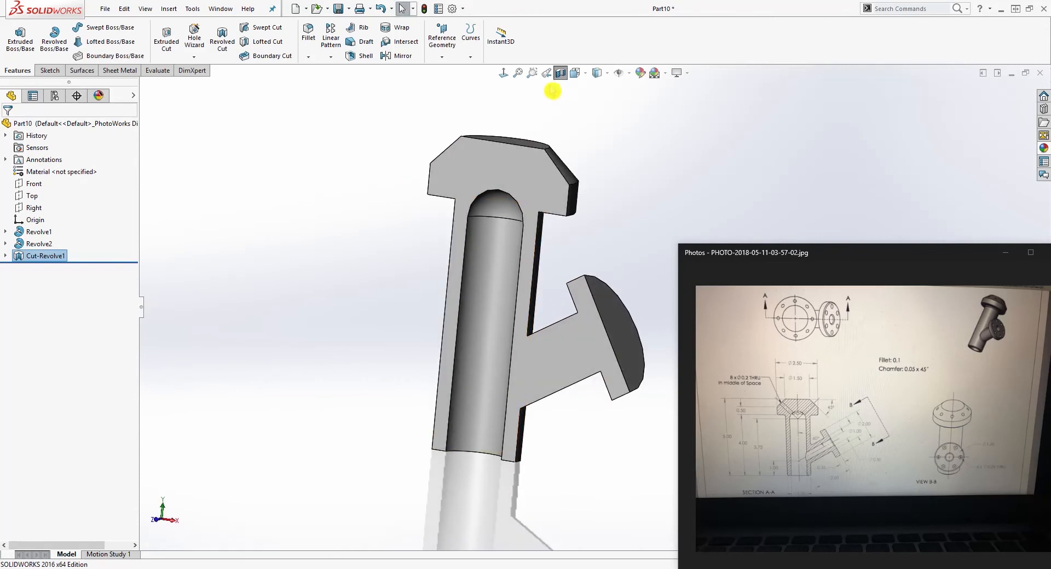
Turn off the section view and start a sketch on the branch flange's end face, viewed normal to it.
click(561, 72)
middle_drag(632, 225, 540, 408)
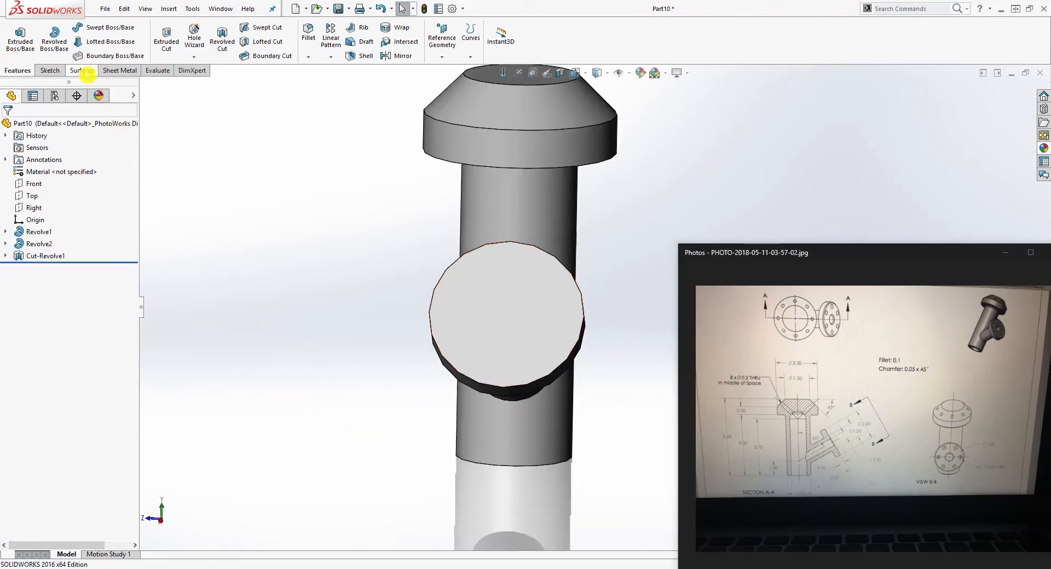
click(50, 70)
click(16, 33)
click(507, 288)
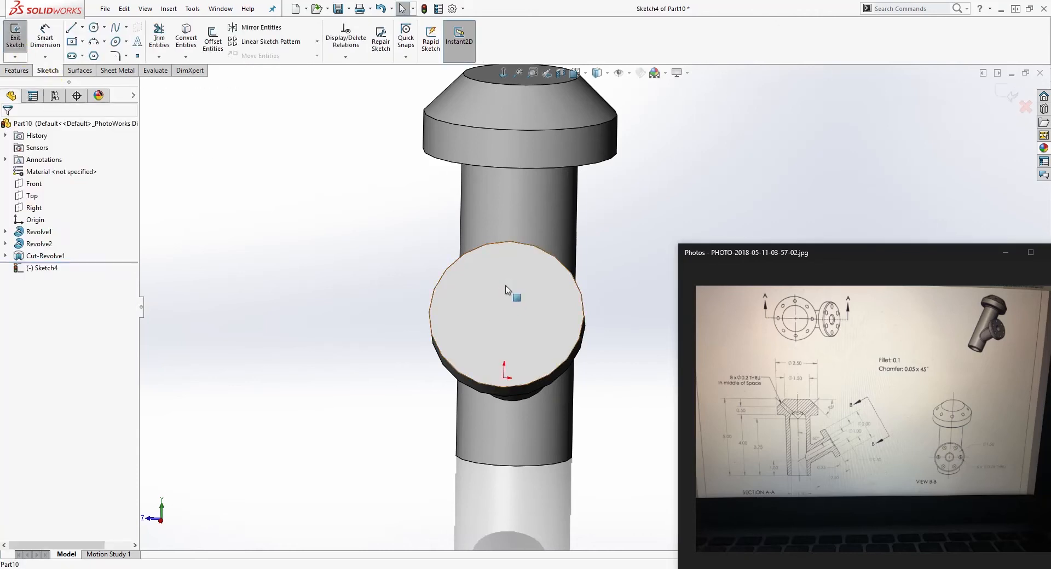
click(504, 75)
click(828, 182)
Sketch a small circle at the center of the flange face and make it concentric with the flange's outer edge.
scroll(610, 312, down, 4)
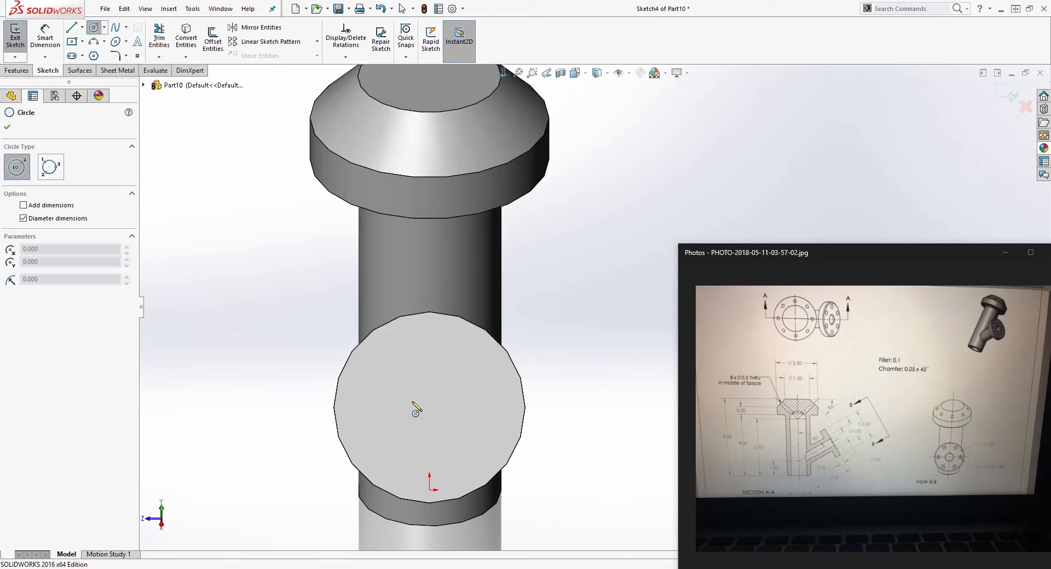
click(429, 408)
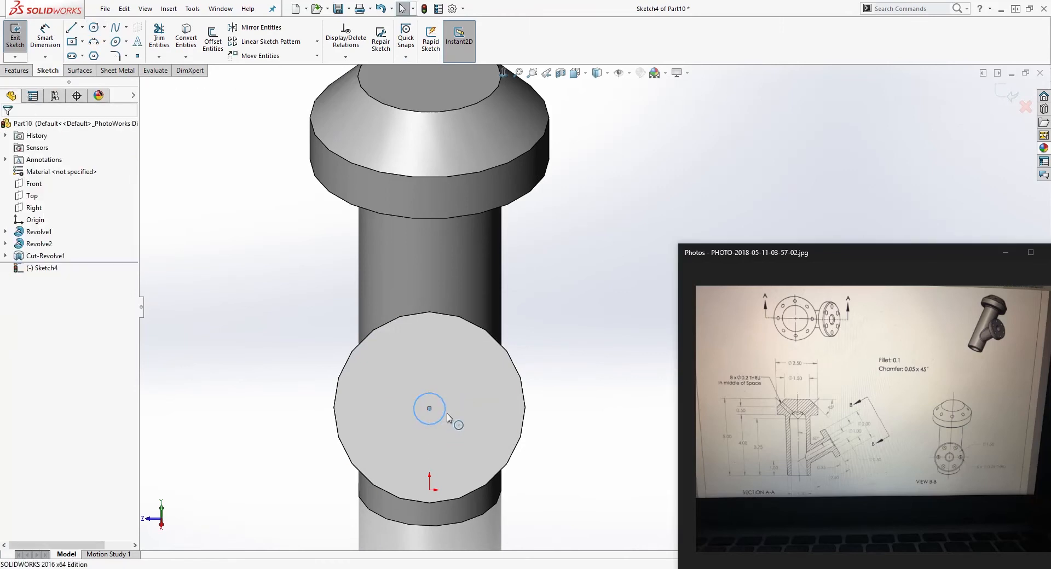
click(444, 422)
ctrl+click(511, 364)
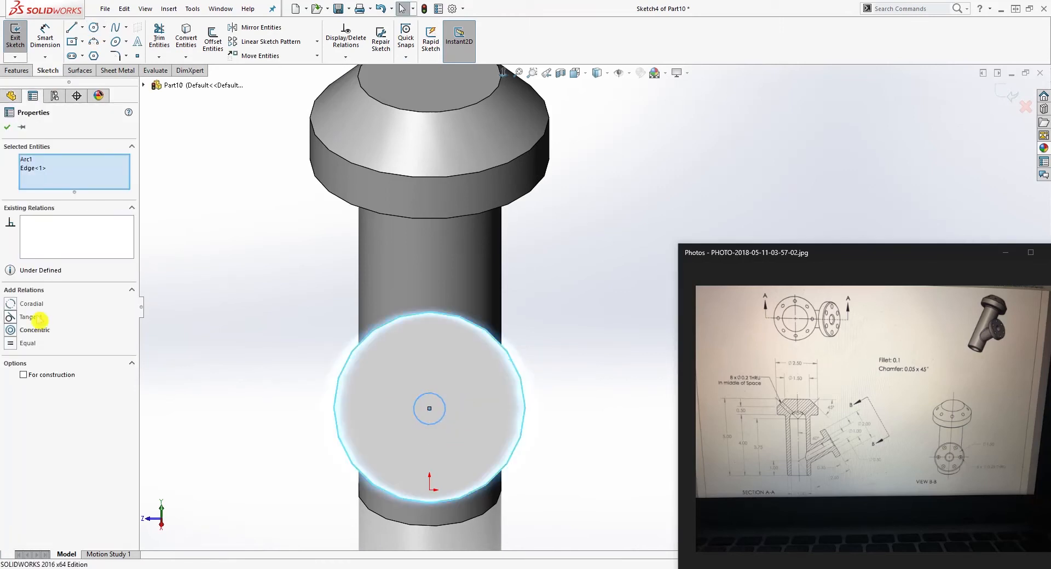
click(12, 330)
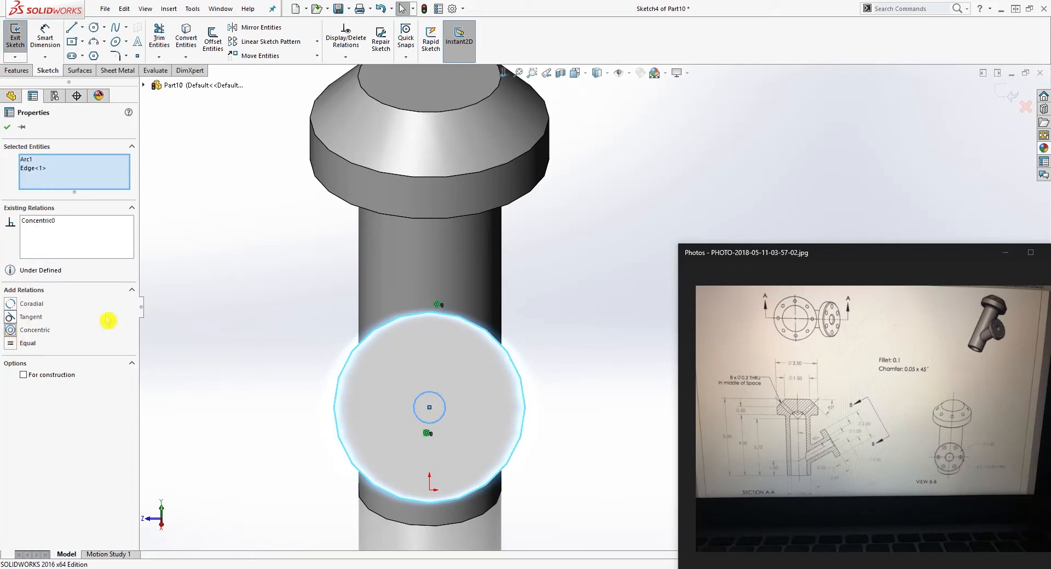
click(558, 459)
Dimension the small circle's diameter as 0.5 in, placing the dimension outside the flange.
right_drag(579, 527, 572, 484)
click(441, 422)
click(556, 452)
text(.5)
key(Return)
key(Escape)
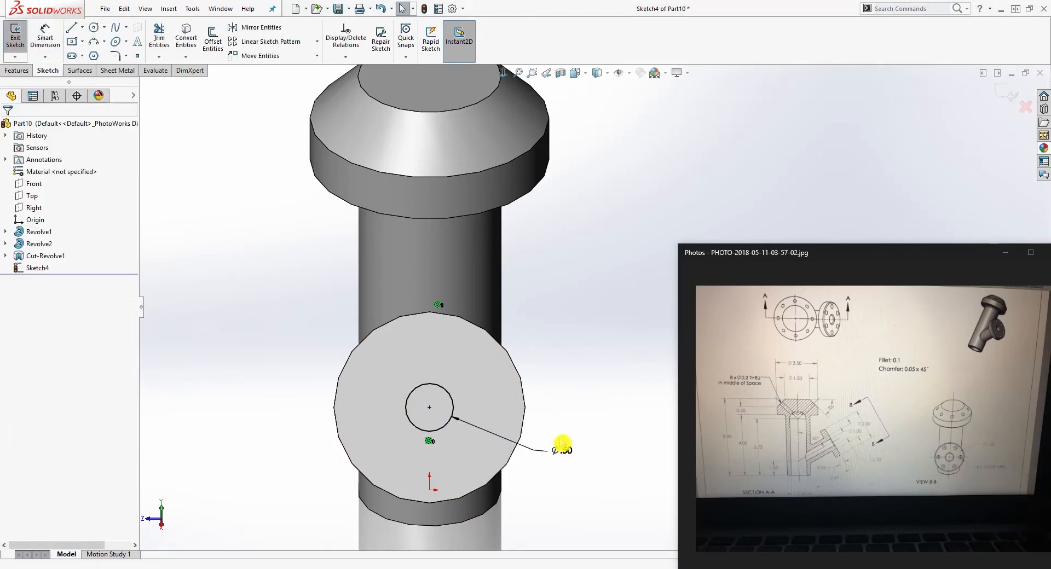
Show a section view of the fitting that exposes the main bore and the solid branch.
middle_drag(304, 281, 392, 265)
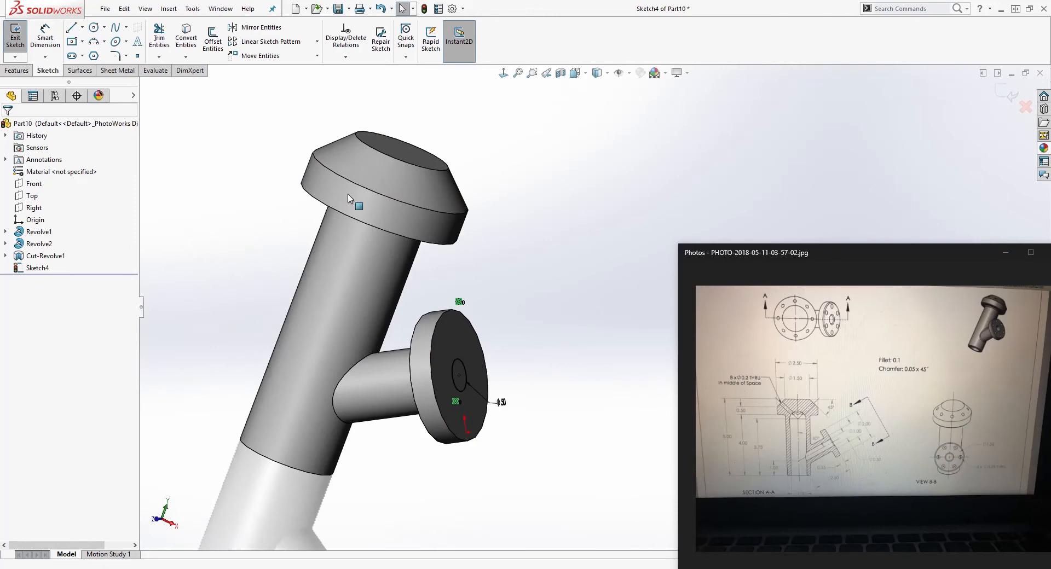
middle_drag(527, 198, 484, 188)
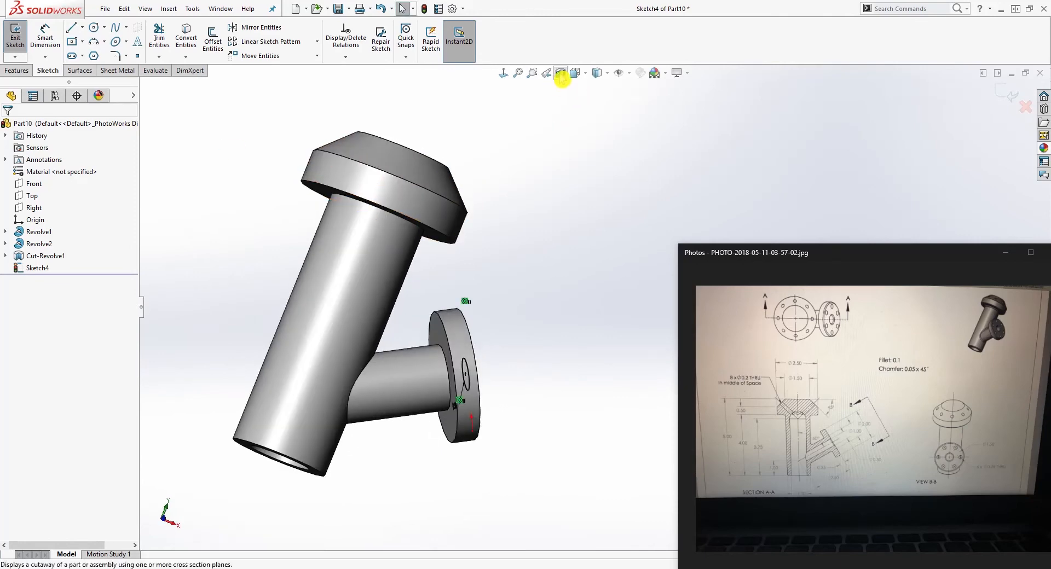
click(561, 74)
click(7, 127)
middle_drag(399, 254, 260, 205)
Cut-extrude the 0.5 in circle through the branch with the Up To Next end condition.
click(16, 70)
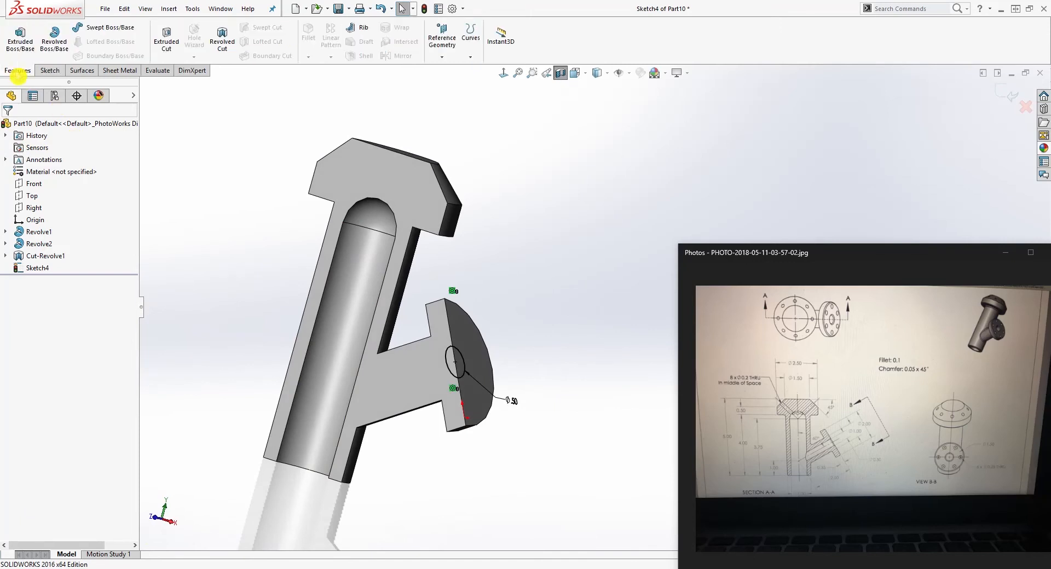
click(166, 38)
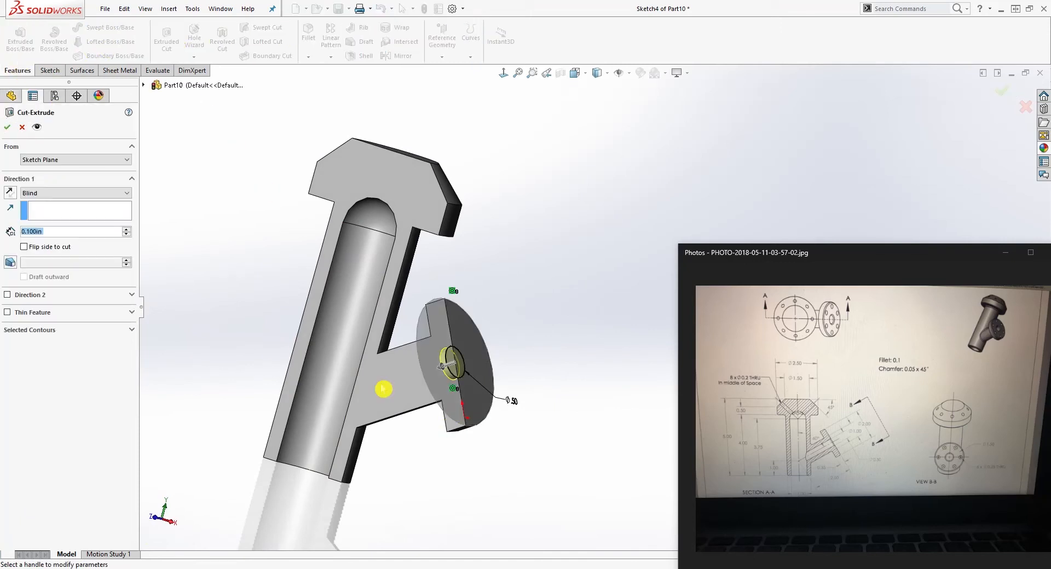
click(116, 193)
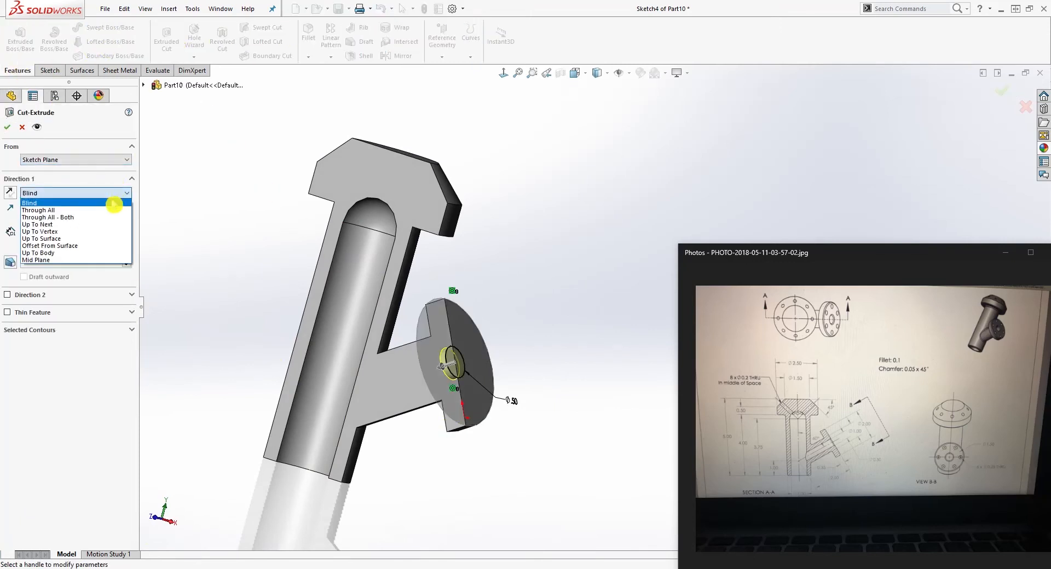
click(91, 225)
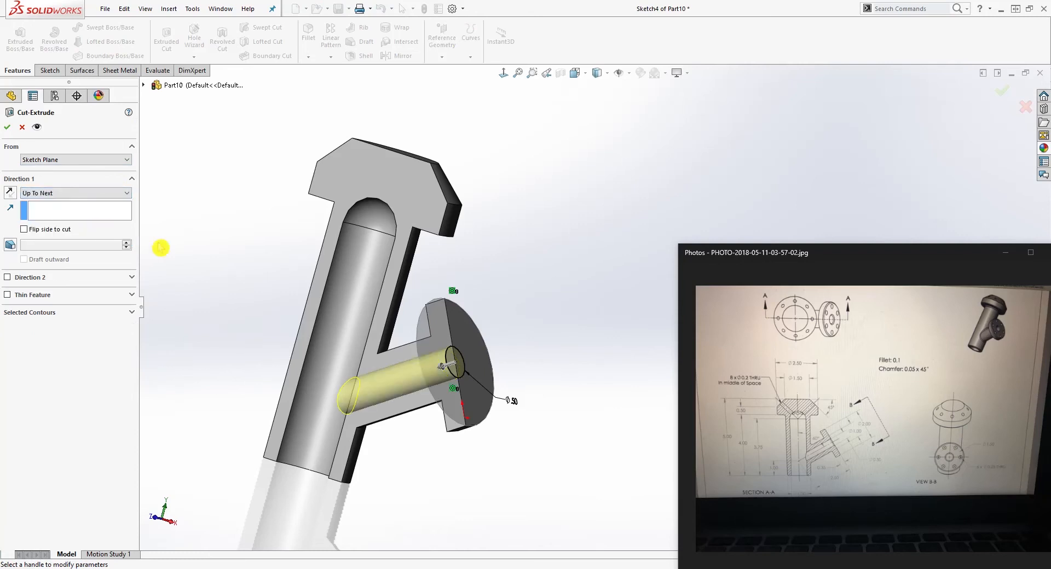
middle_drag(409, 491, 474, 503)
click(7, 127)
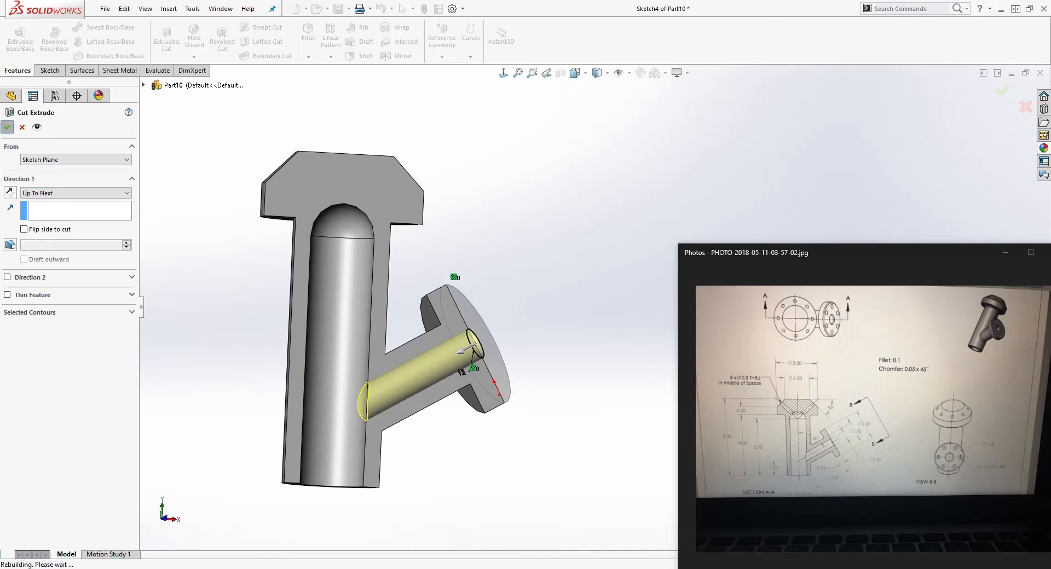
middle_drag(490, 289, 502, 193)
Return to the unsectioned model and open a new sketch on the bored branch flange's end face, viewed head-on.
click(561, 74)
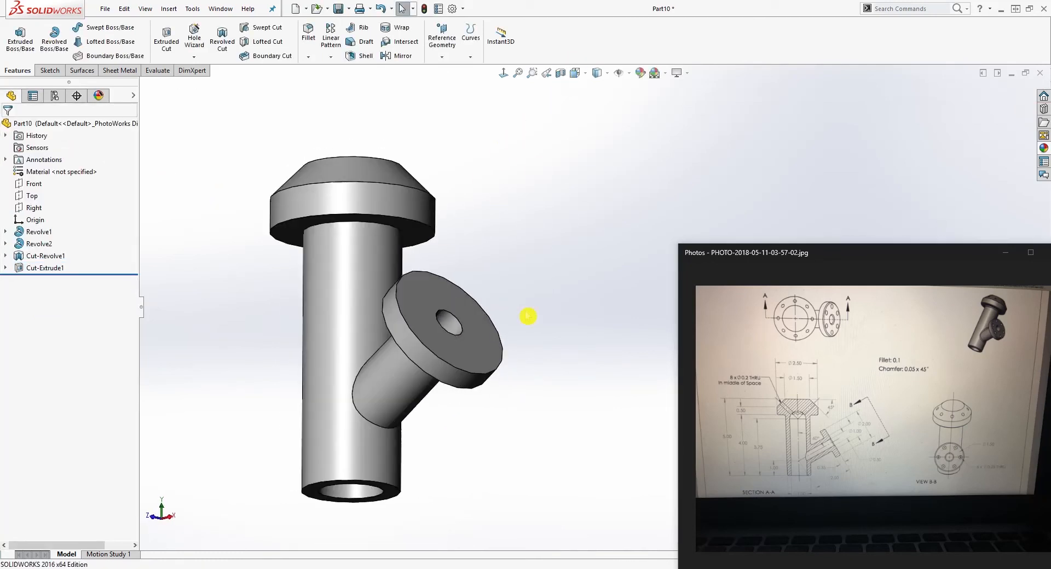
middle_drag(530, 314, 437, 425)
click(434, 357)
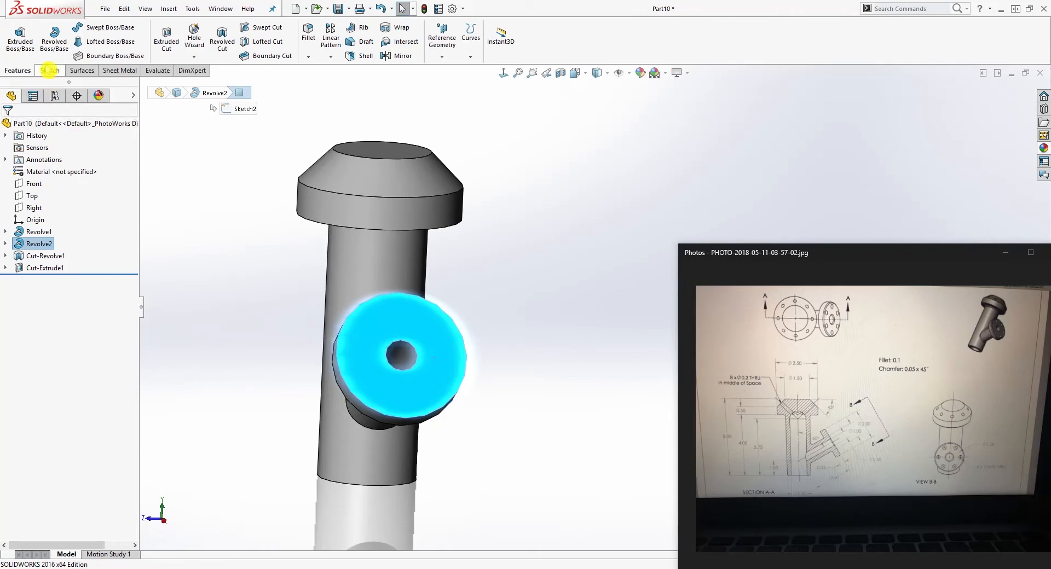
click(49, 70)
click(15, 37)
click(504, 72)
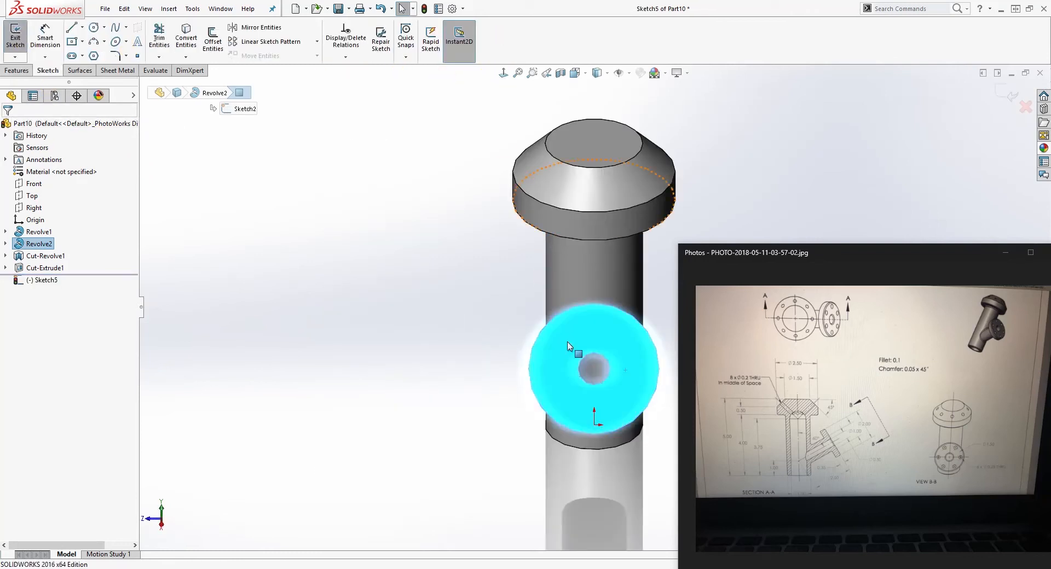
scroll(569, 346, up, 3)
scroll(647, 359, down, 6)
click(647, 359)
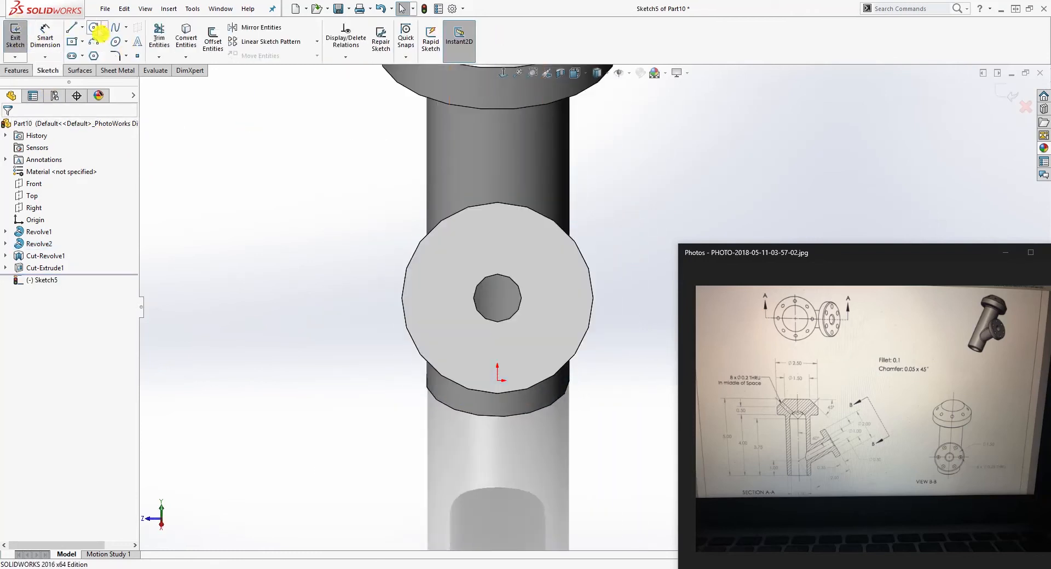
Sketch a circle about 1.45 in in diameter around the branch hole, centered on the flange face.
click(98, 31)
scroll(457, 227, down, 2)
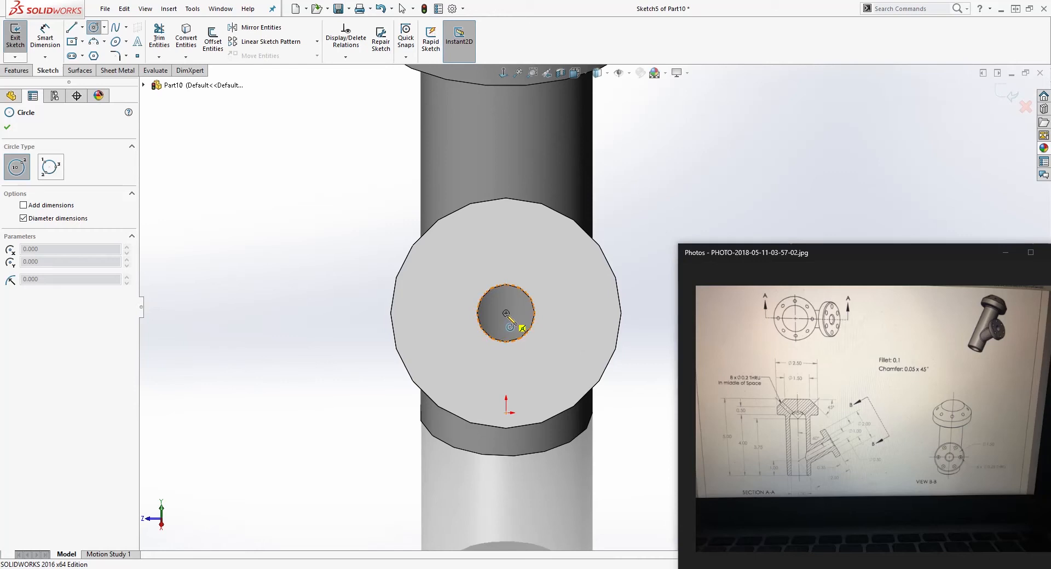
click(506, 314)
click(561, 252)
key(Escape)
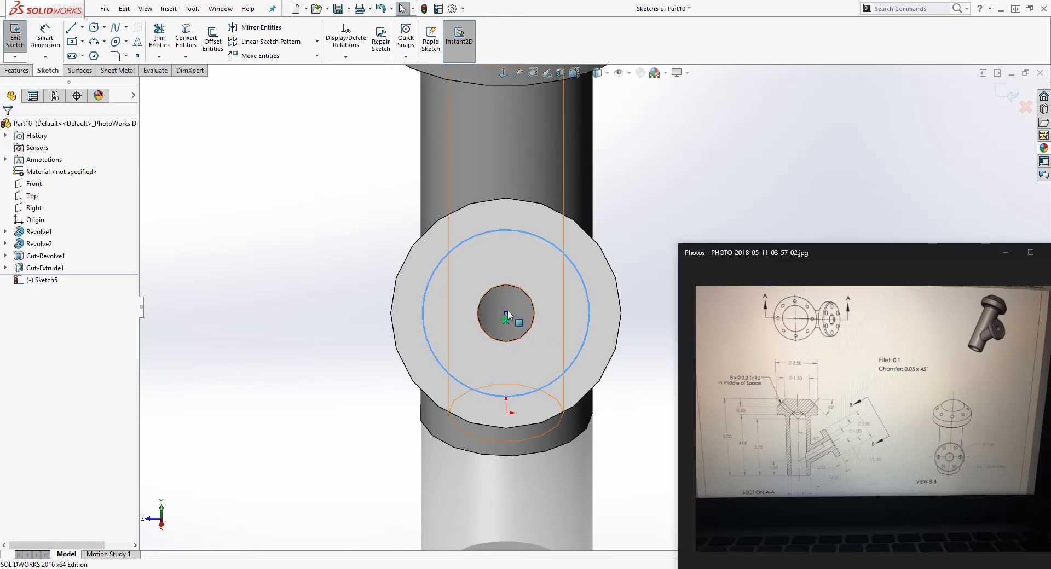
scroll(670, 229, up, 1)
scroll(670, 228, down, 1)
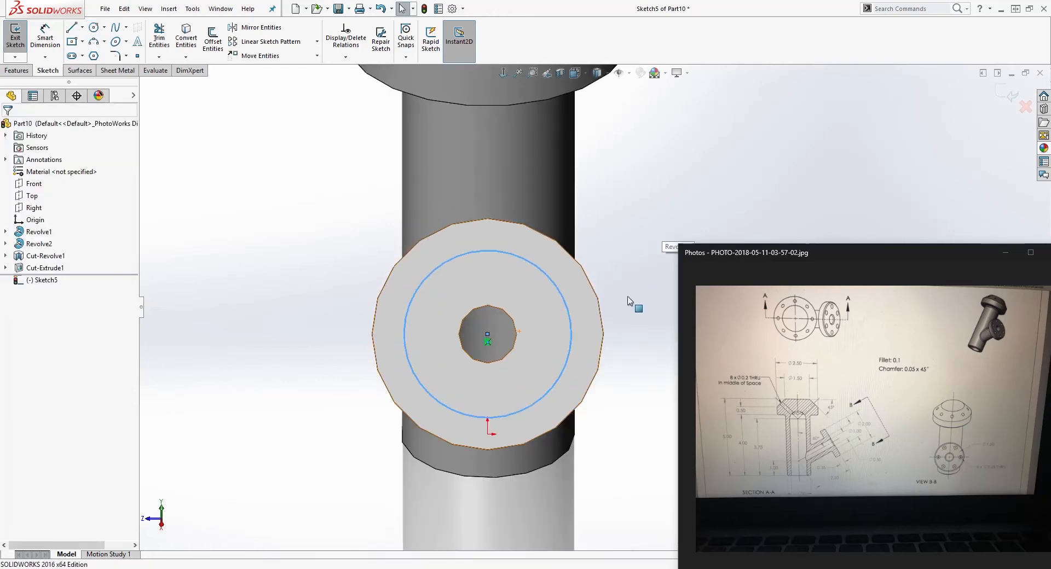
Make the new circle concentric with the flange's outer edge.
click(554, 286)
ctrl+click(577, 268)
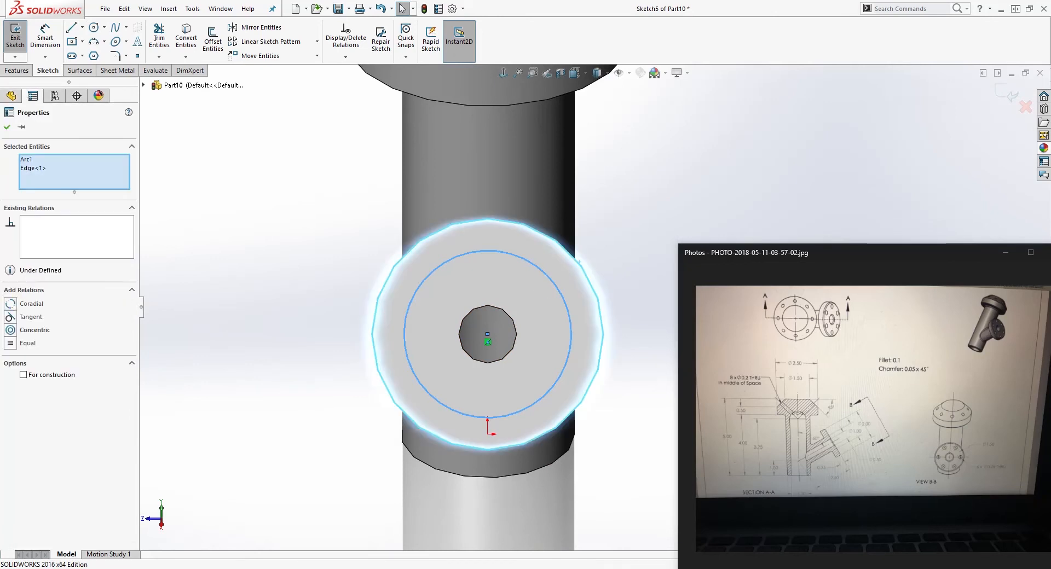
click(20, 331)
click(258, 317)
scroll(619, 198, down, 1)
scroll(637, 284, up, 2)
scroll(635, 321, down, 1)
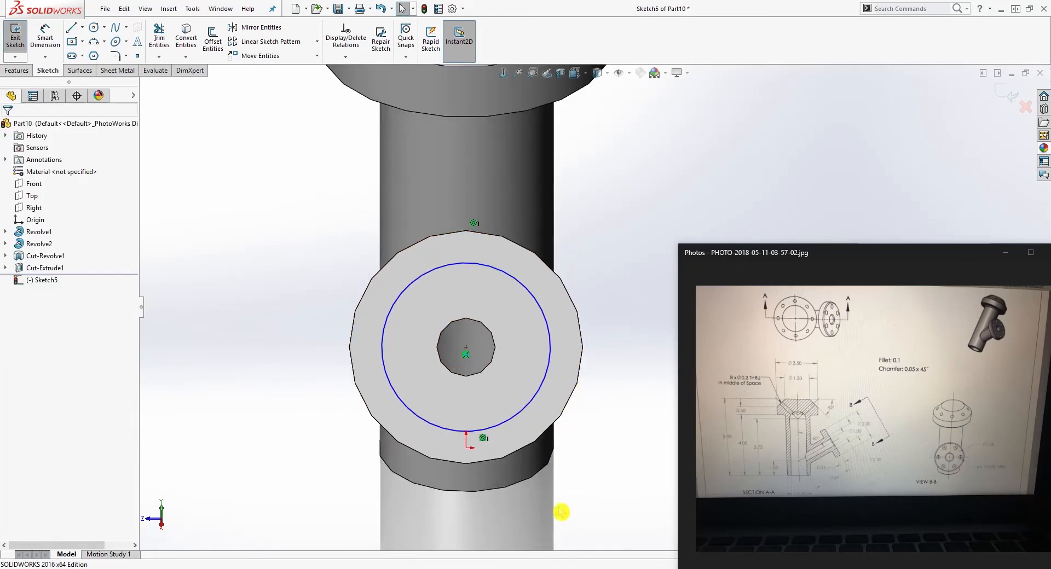
Dimension the circle around the branch hole with a diameter of 1.5 in.
right_drag(559, 509, 555, 463)
click(550, 336)
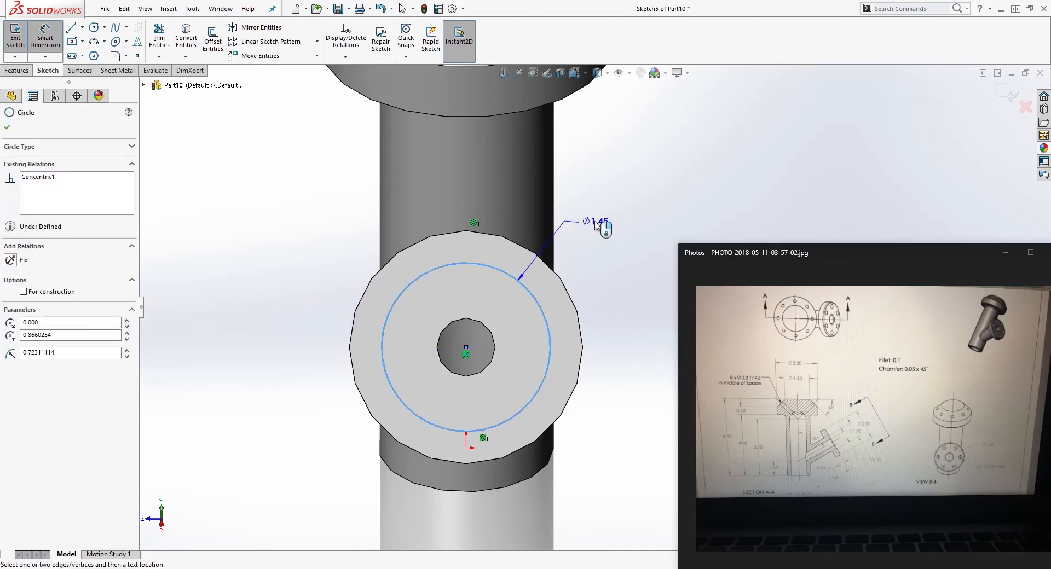
click(602, 223)
text(1.5)
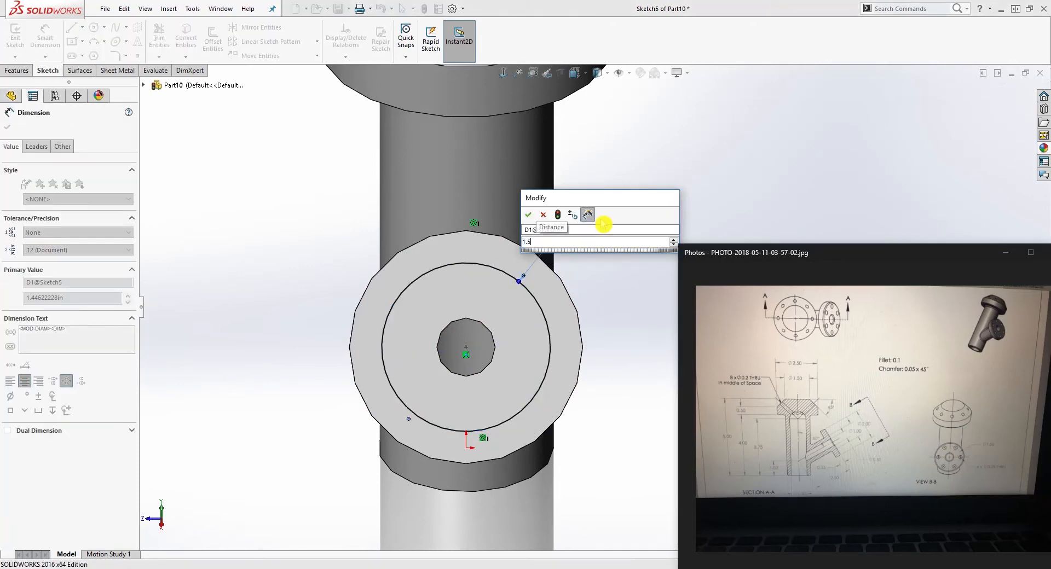
key(Return)
key(Escape)
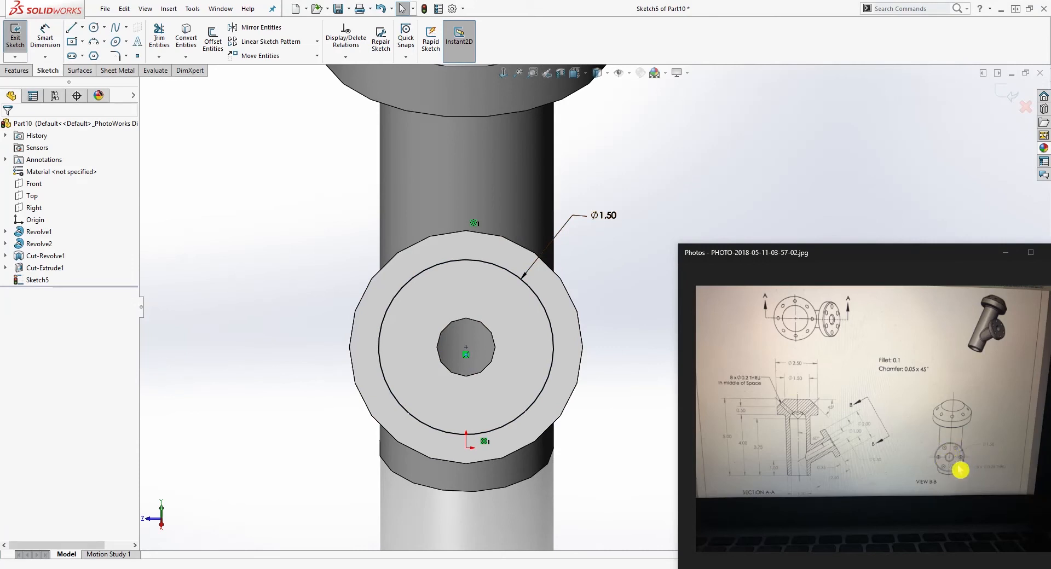
Convert the 1.5 in circle to construction geometry.
click(544, 308)
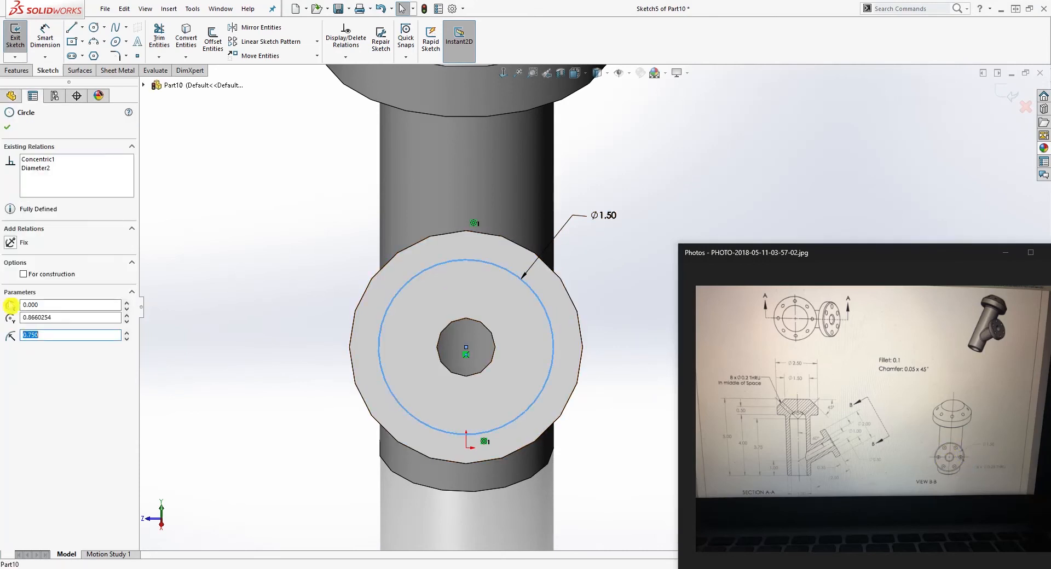
click(24, 274)
click(605, 323)
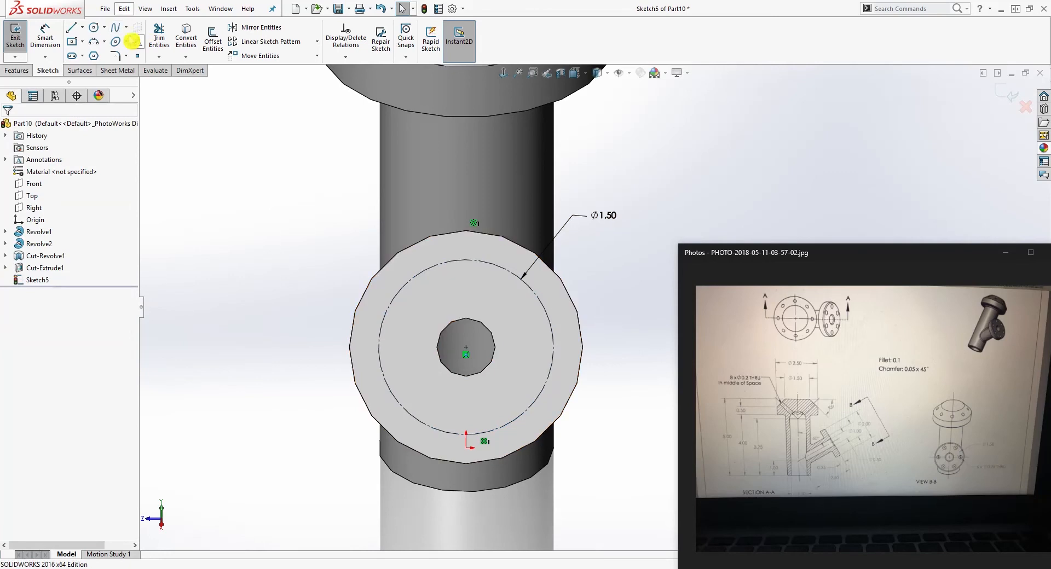
Sketch a small circle on the flange face between the branch hole and the construction circle, level with the hole's center.
click(94, 27)
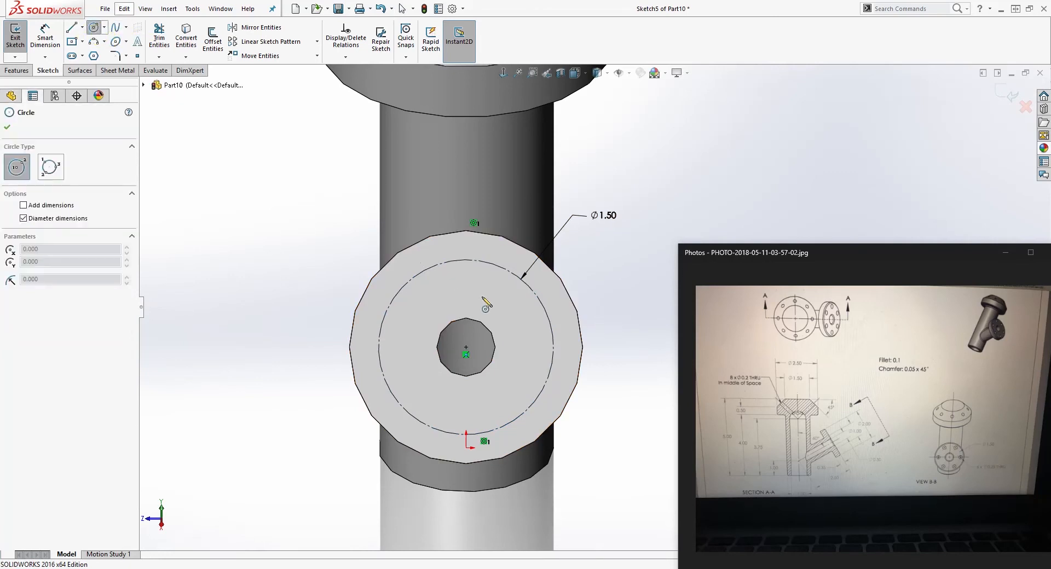
click(538, 352)
click(549, 356)
key(Escape)
scroll(544, 358, down, 2)
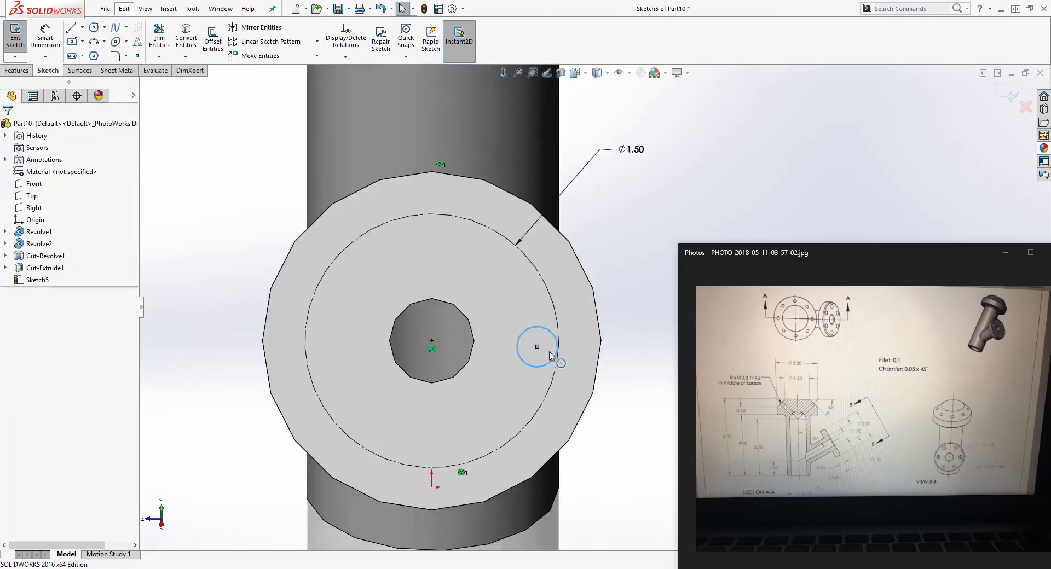
Make the small circle's center coincident with the 1.5 in construction circle.
scroll(550, 355, down, 2)
click(537, 346)
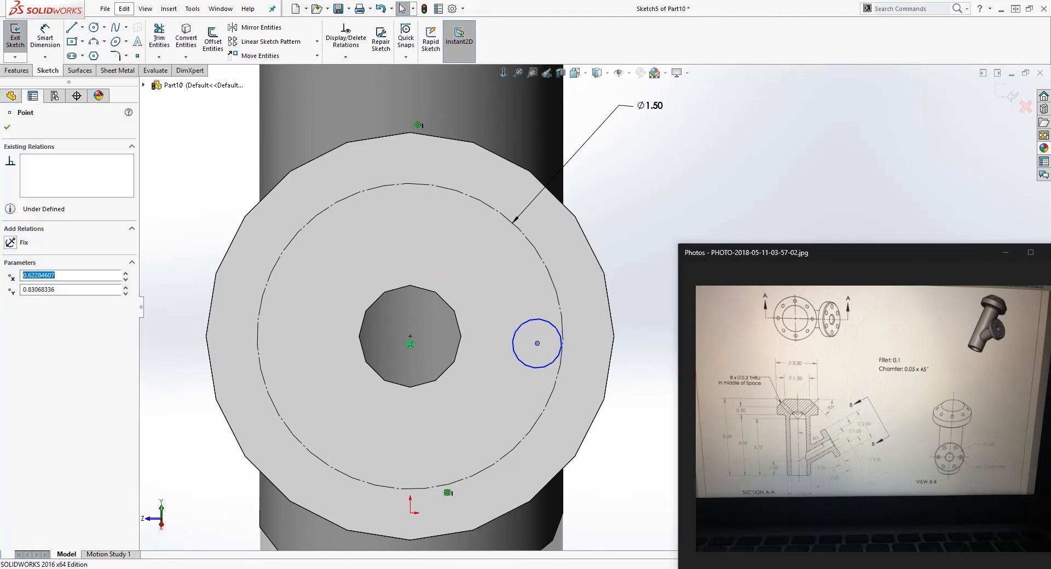
ctrl+click(562, 313)
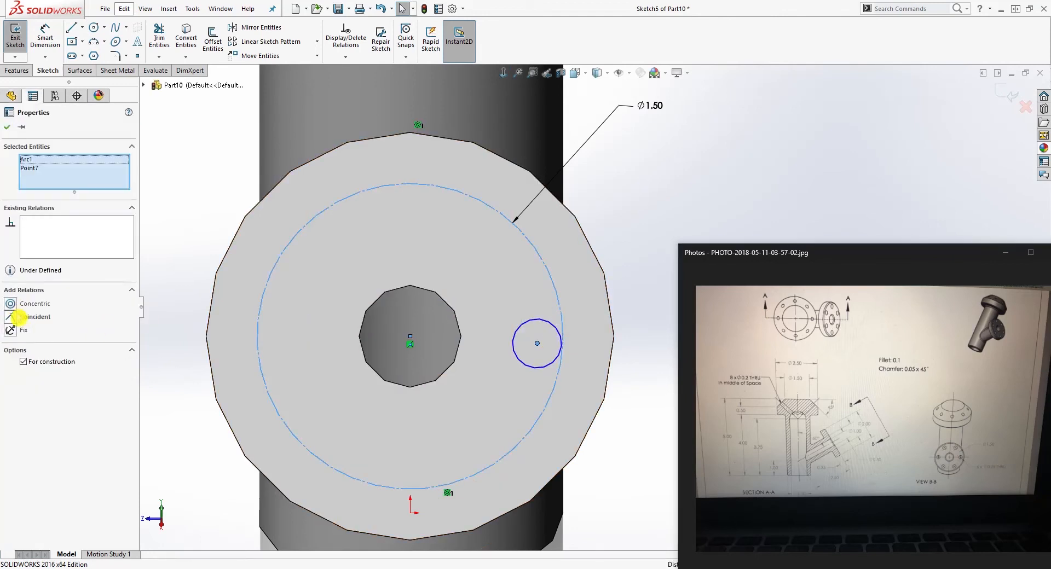
click(16, 317)
key(Escape)
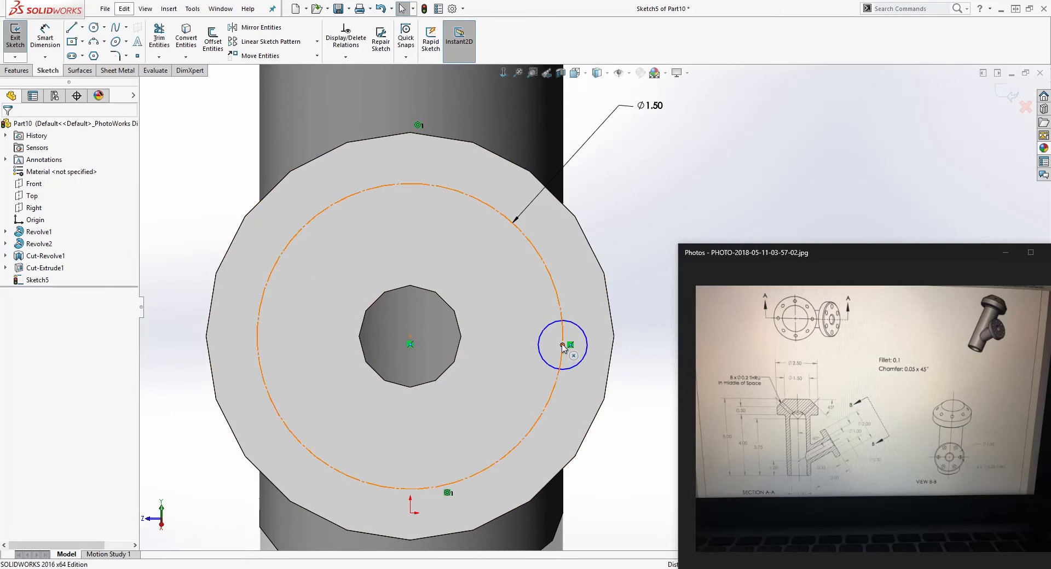
Align the small circle's center horizontally with the center of the branch hole.
click(562, 344)
ctrl+click(410, 337)
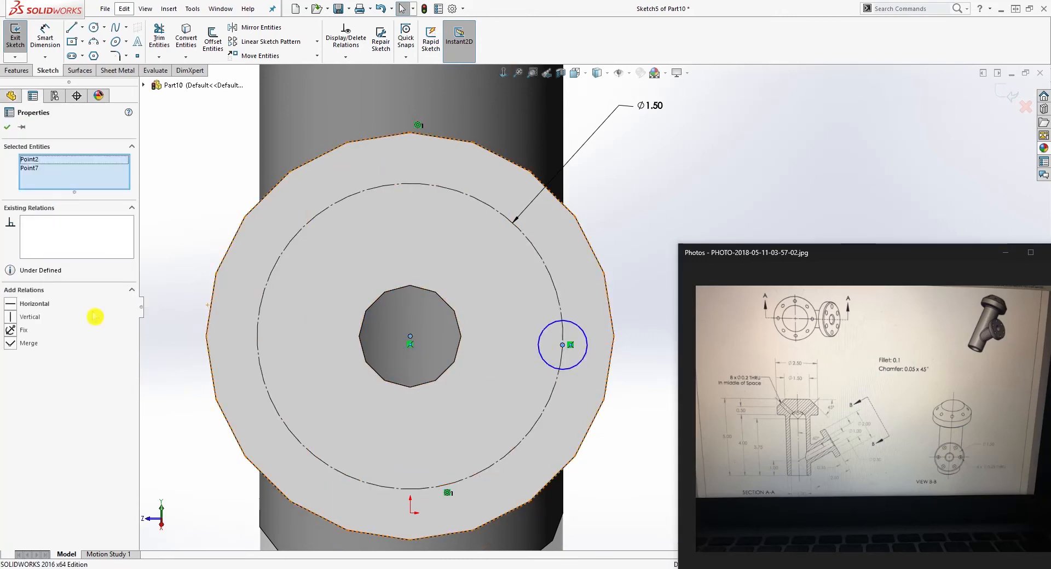
click(12, 310)
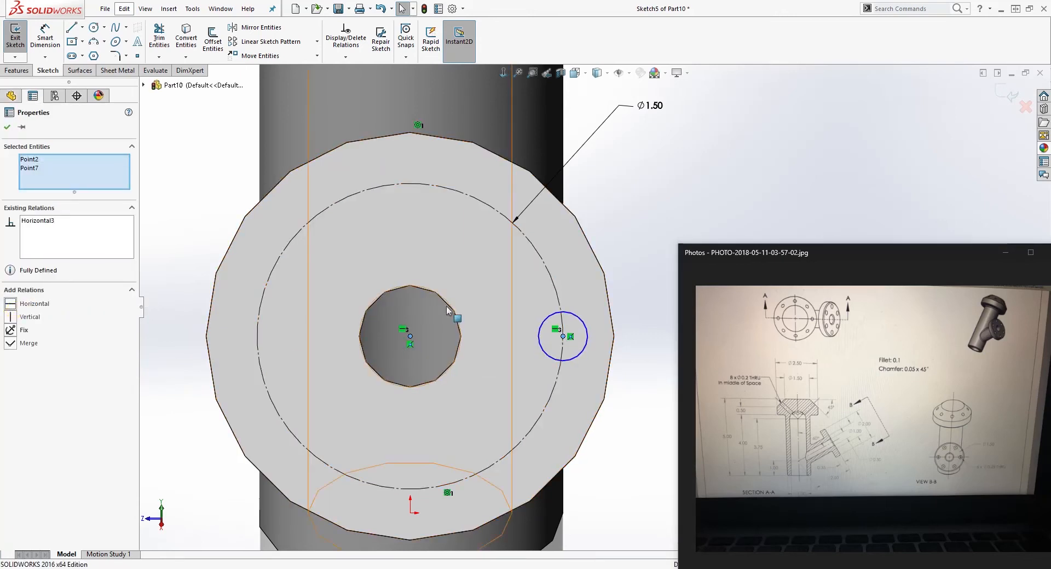
key(Escape)
Dimension the small bolt-hole circle on the branch flange with a diameter of 0.25 in.
scroll(519, 336, up, 2)
click(644, 460)
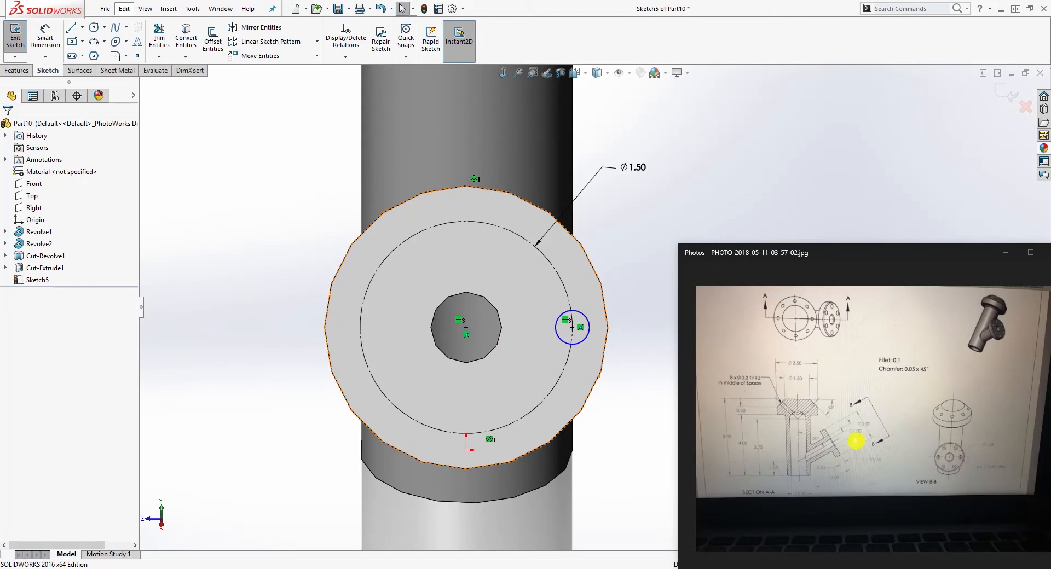
right_drag(605, 455, 600, 408)
click(582, 342)
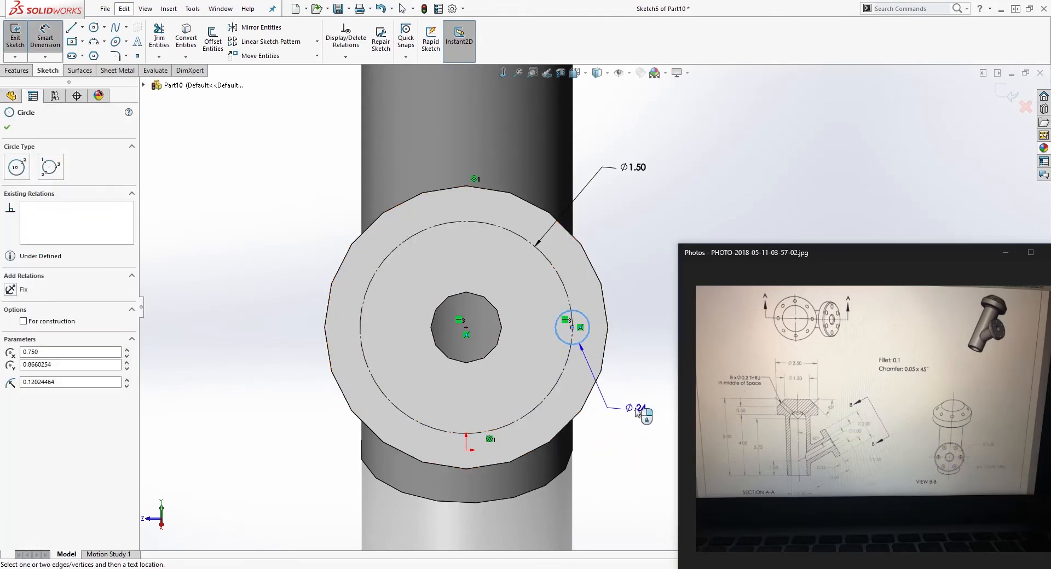
click(636, 409)
text(.)
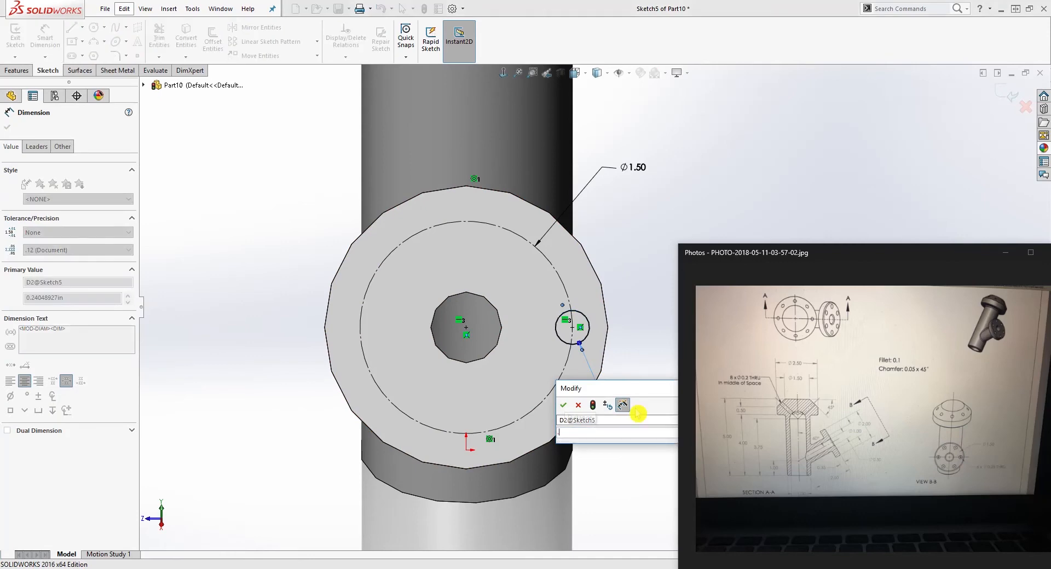
text(25)
key(Return)
key(Escape)
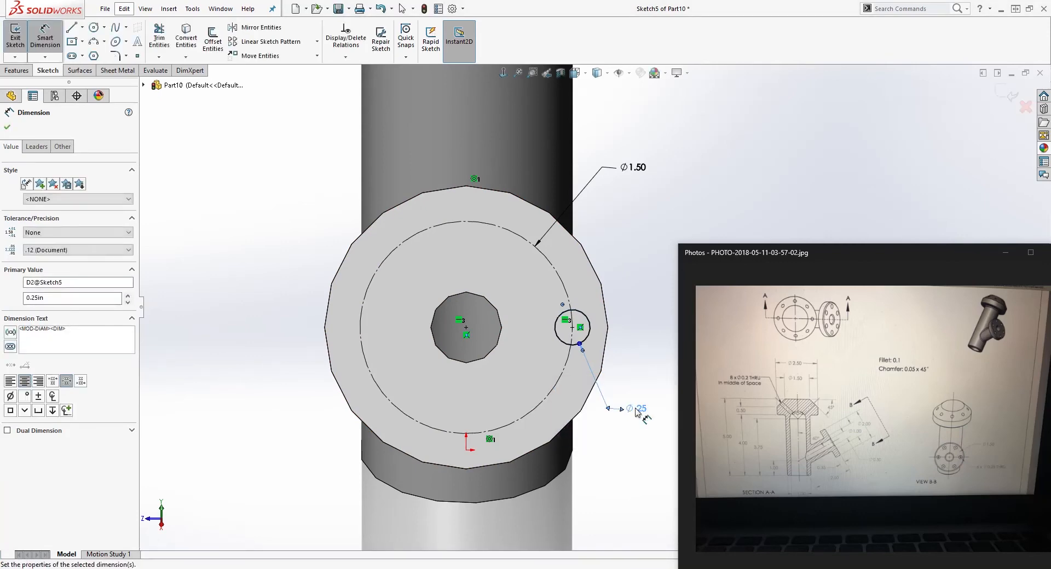
Cut-extrude the 0.25 in circle through the branch flange with the Up To Next end condition.
mouse_move(556, 364)
middle_down()
mouse_move(586, 363)
mouse_move(638, 403)
mouse_move(373, 260)
middle_up()
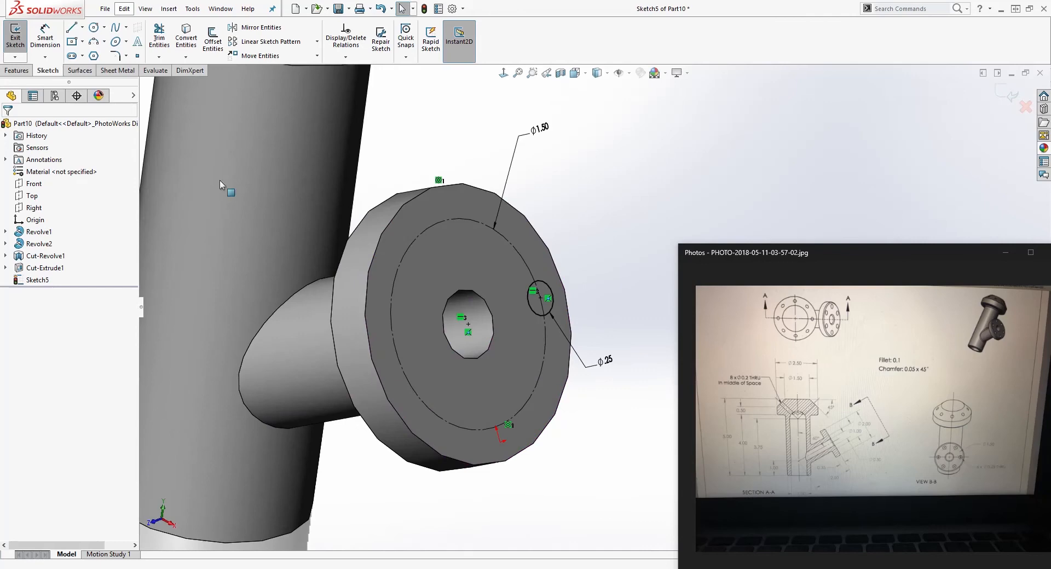
click(17, 71)
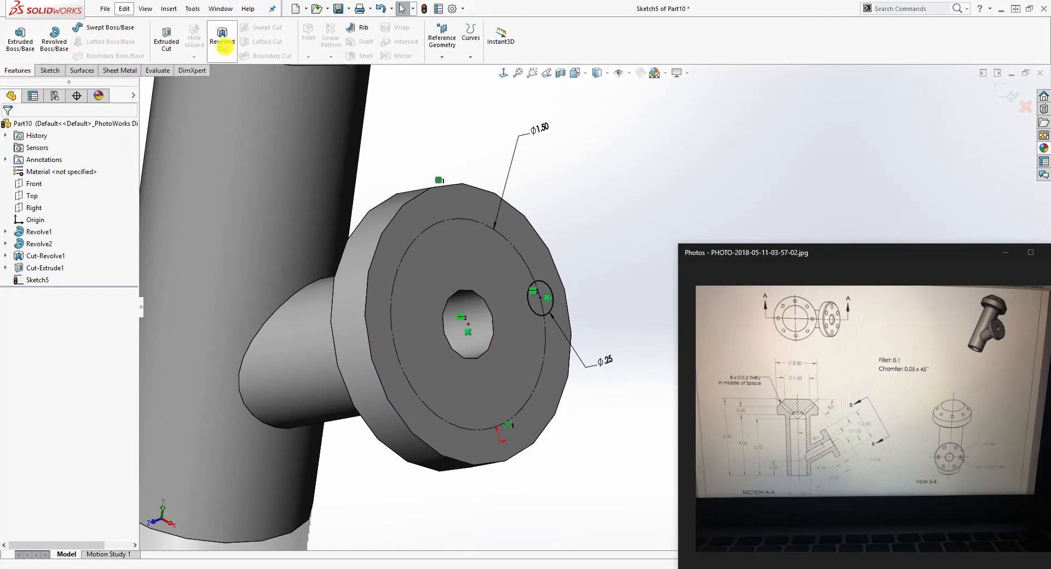
click(167, 39)
middle_drag(387, 311, 234, 258)
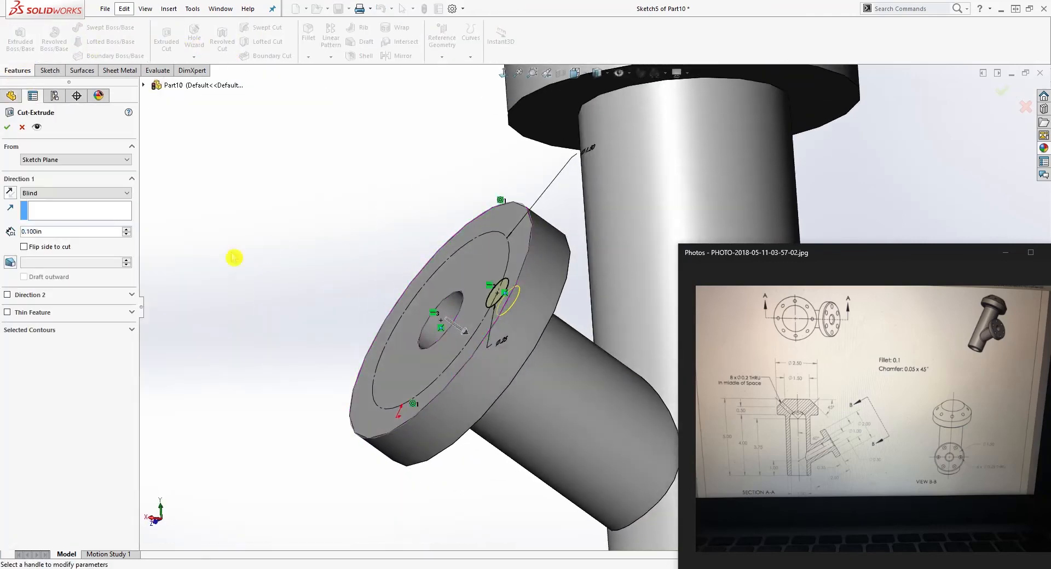
click(95, 195)
click(66, 225)
middle_drag(352, 416, 272, 369)
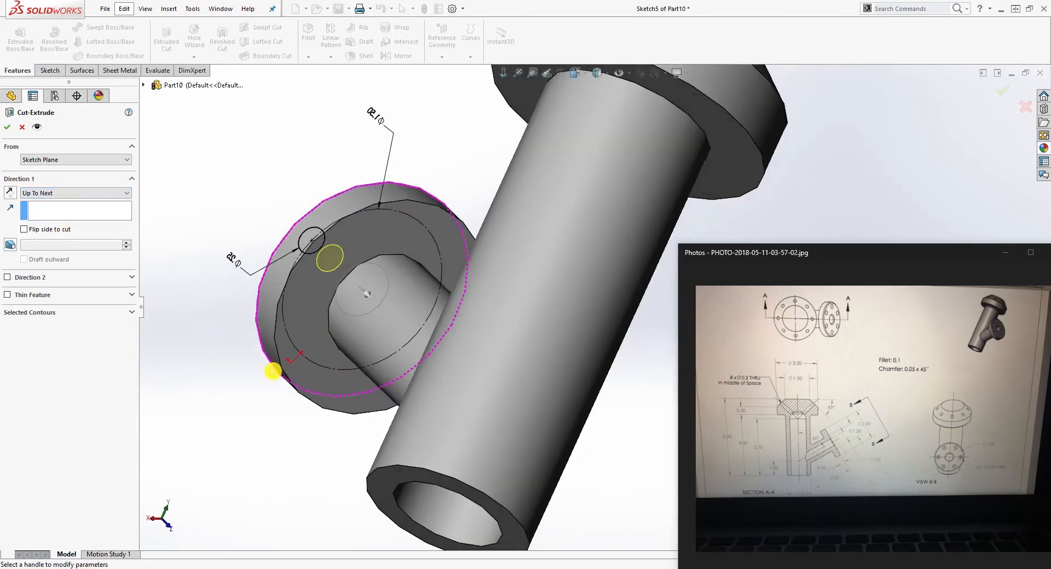
click(11, 130)
Circular-pattern the bolt hole around the branch flange's outer edge with 6 equally spaced instances over 360 degrees.
middle_drag(202, 277, 505, 245)
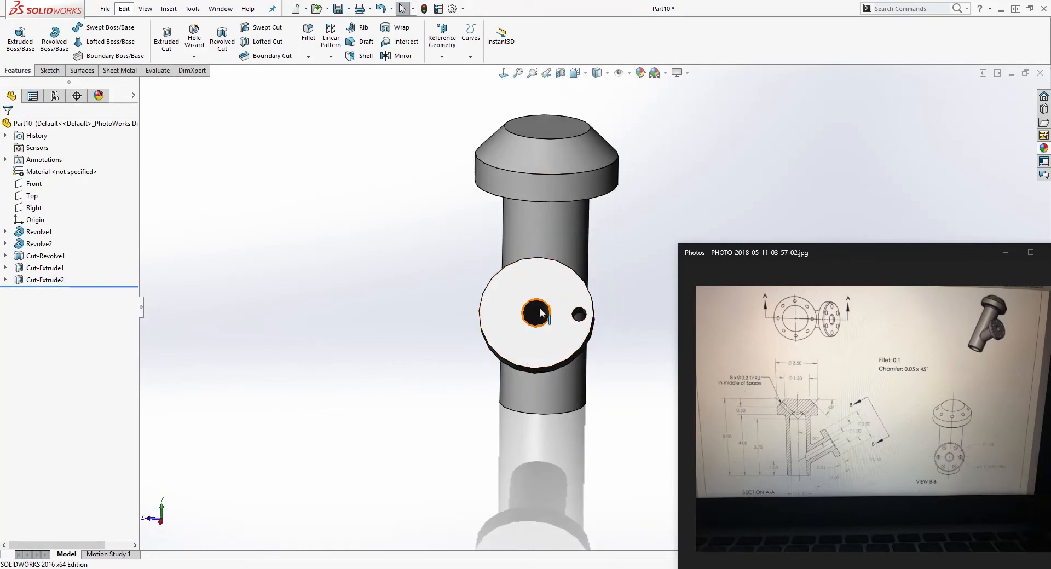
click(331, 57)
click(343, 82)
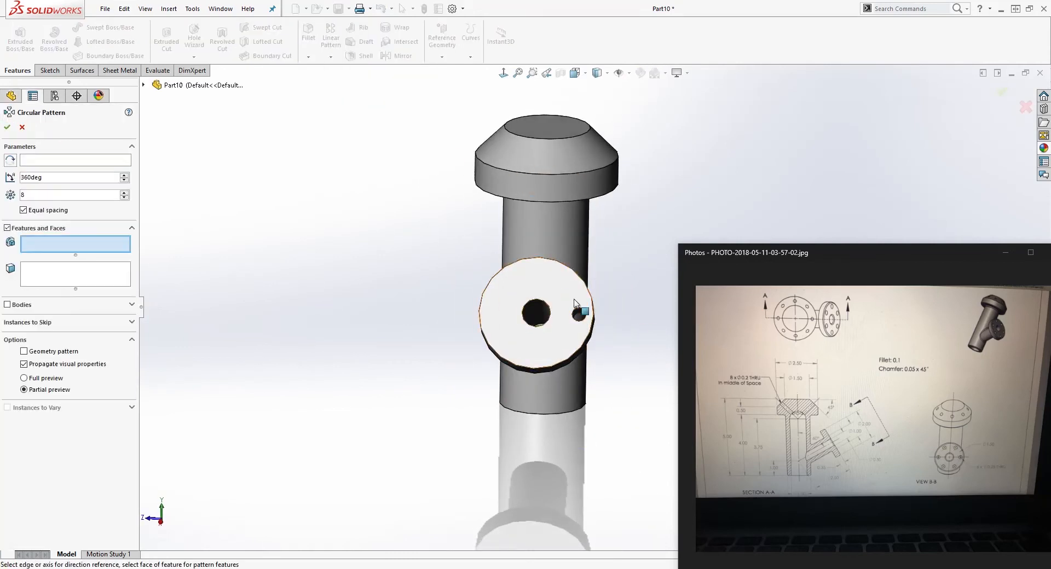
scroll(600, 336, down, 1)
click(69, 165)
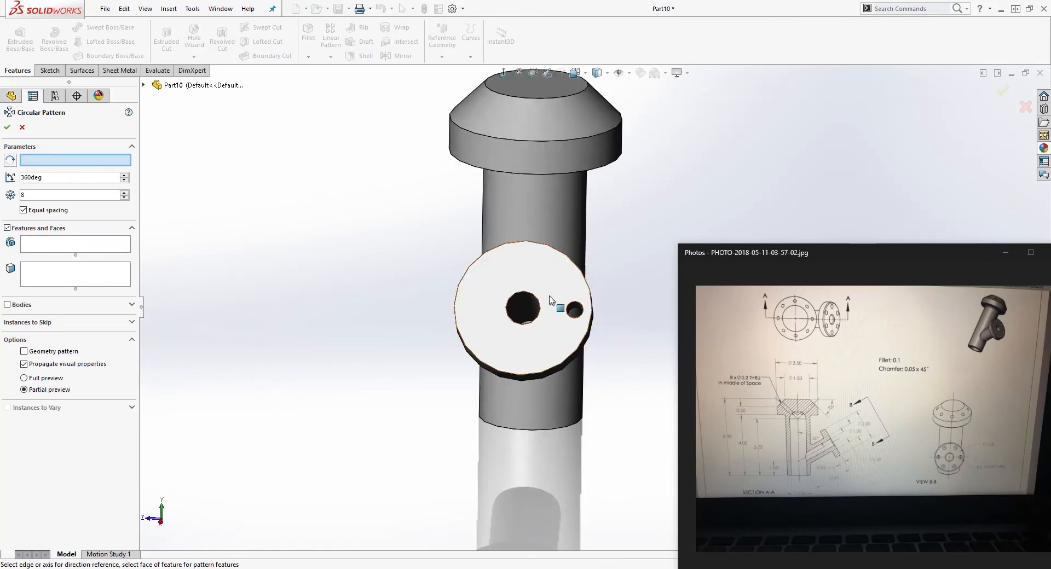
click(564, 254)
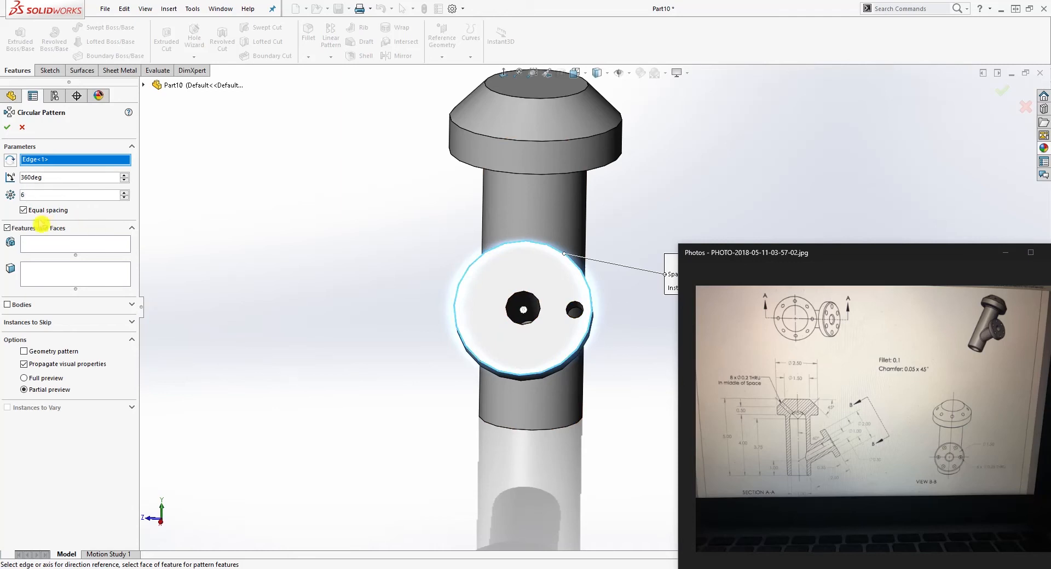
click(44, 250)
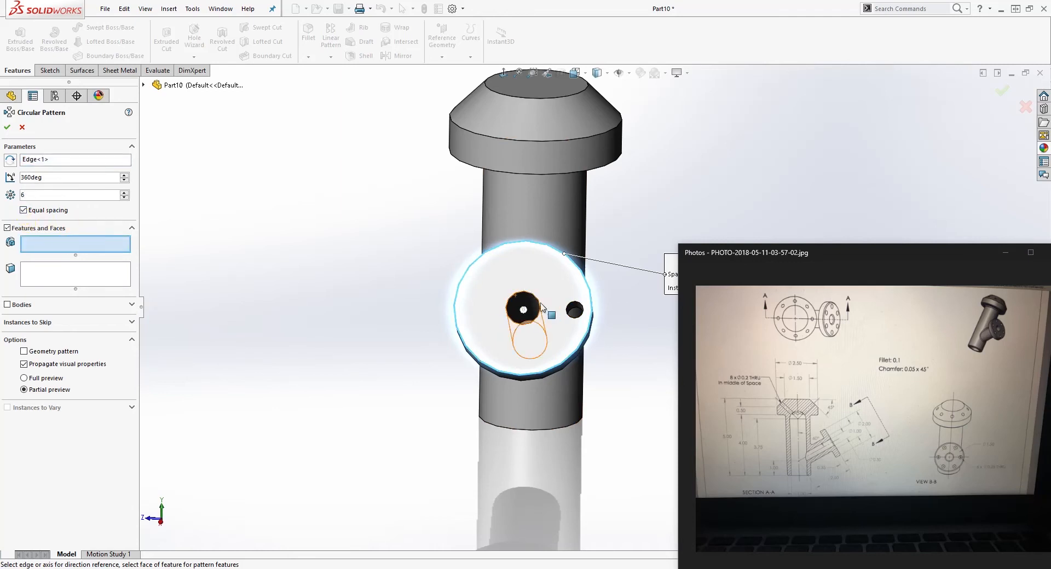
scroll(580, 299, down, 5)
click(587, 294)
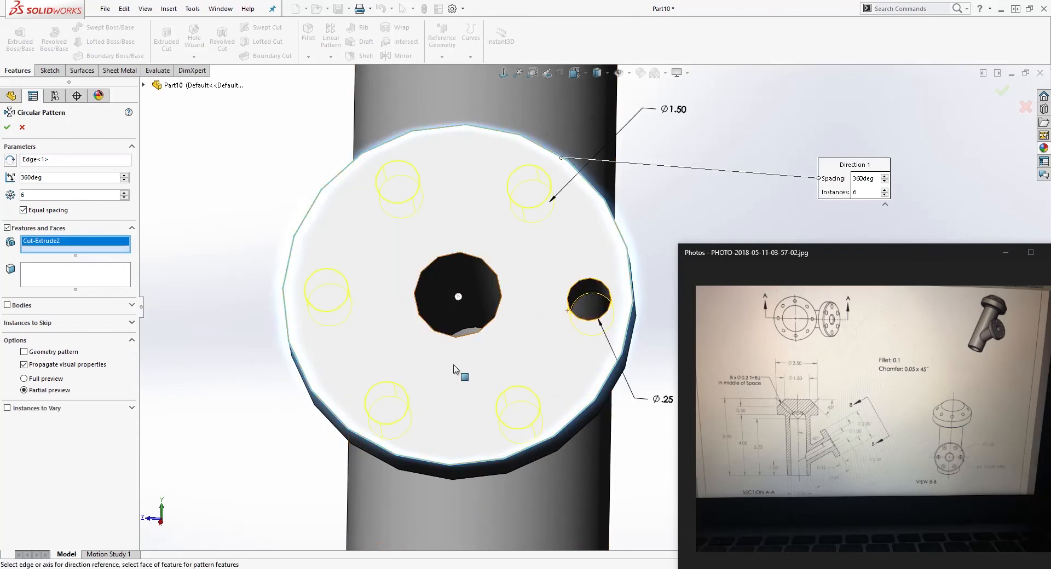
middle_drag(476, 406, 539, 387)
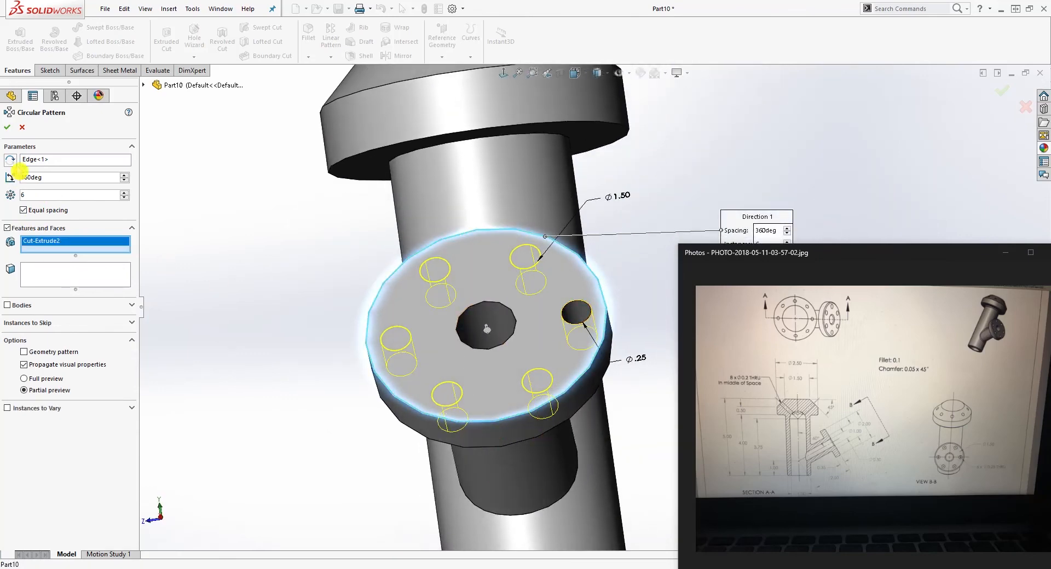
click(9, 129)
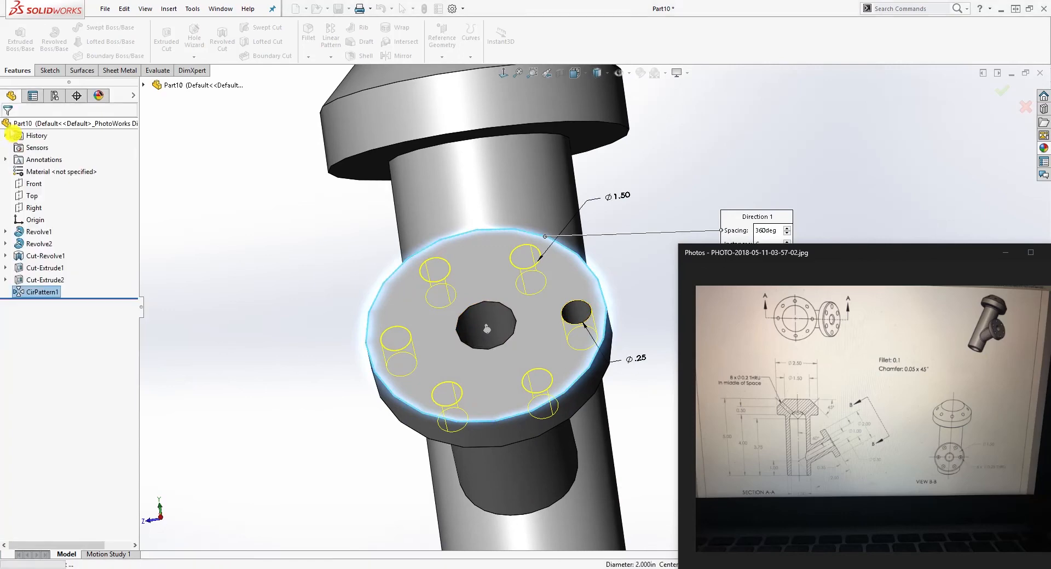
Start a new sketch on the Front plane.
middle_drag(265, 238, 599, 277)
scroll(499, 265, up, 4)
click(499, 265)
scroll(404, 339, down, 3)
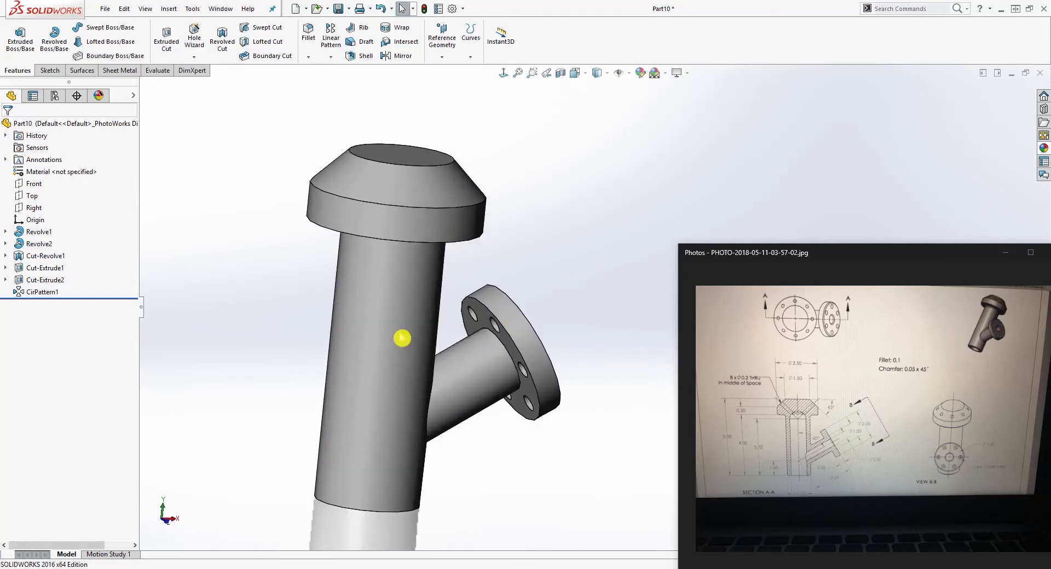
click(633, 283)
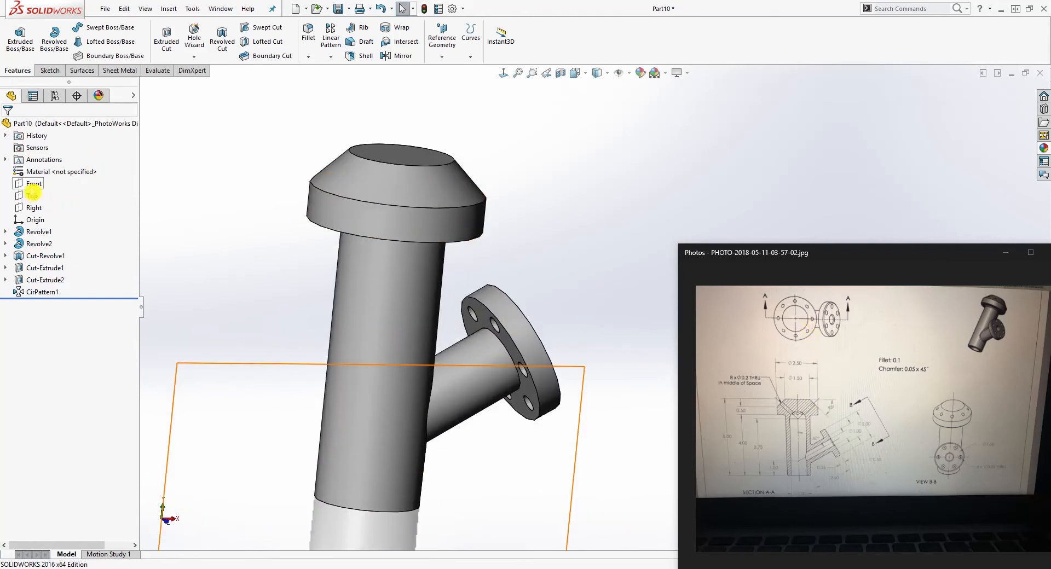
click(33, 184)
click(49, 70)
click(14, 38)
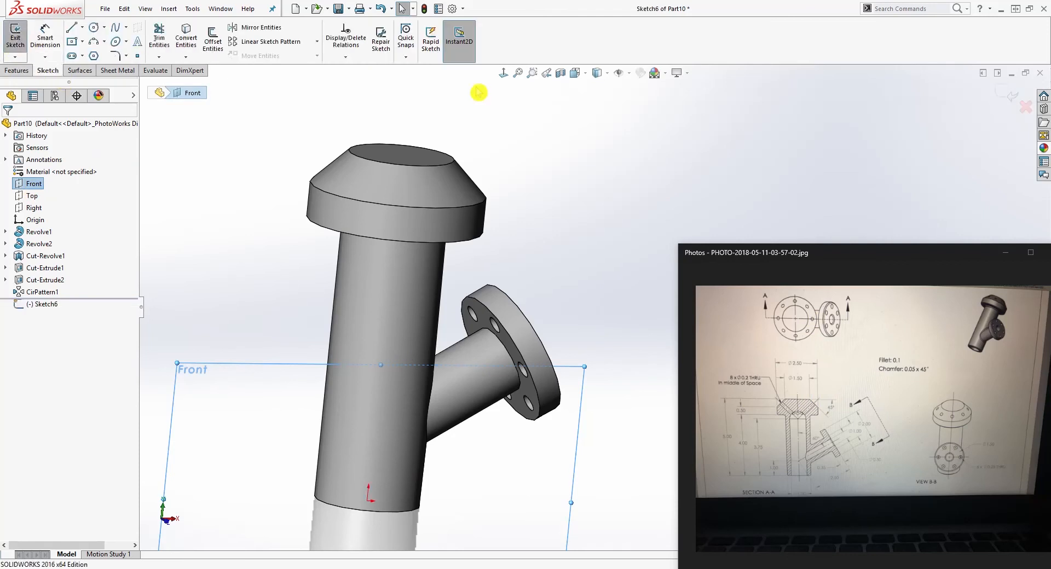
scroll(816, 156, up, 2)
scroll(815, 160, down, 4)
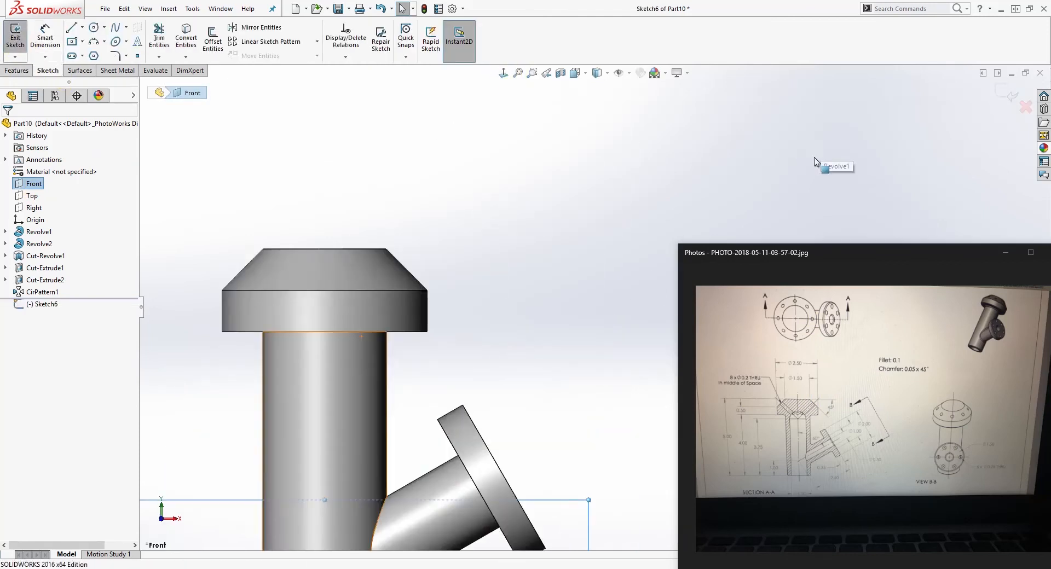
scroll(815, 162, up, 2)
Show a section view of the fitting cut at the Front plane with zero offset.
click(564, 76)
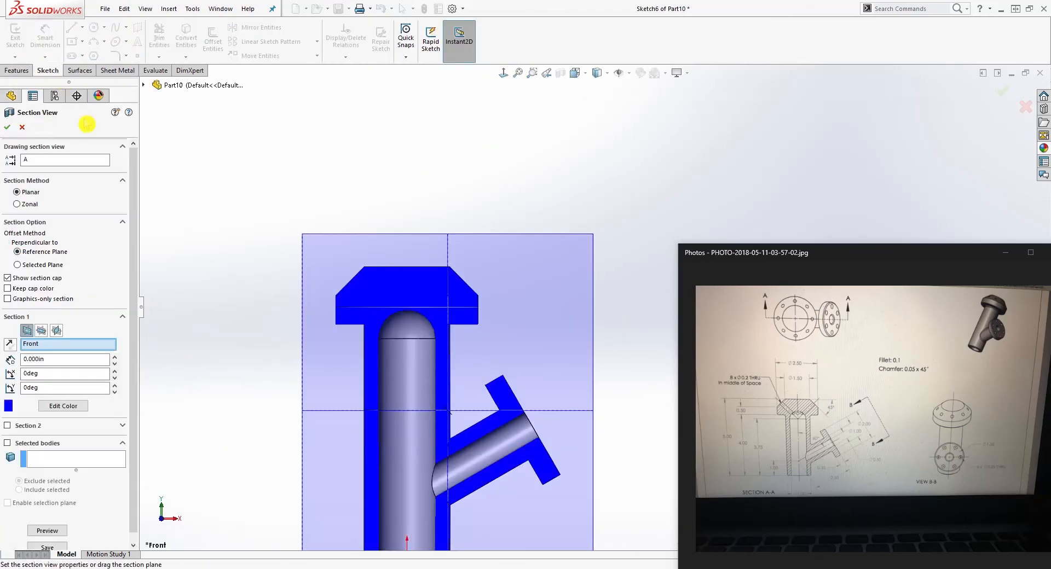
click(11, 127)
scroll(526, 362, up, 3)
scroll(551, 387, down, 5)
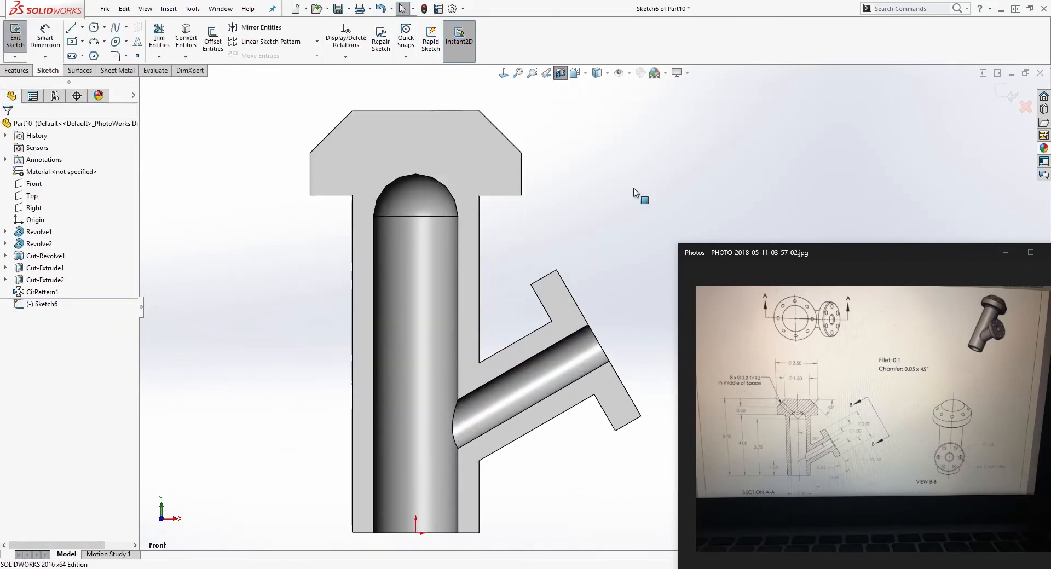
Sketch a slanted line from the midpoint of the bore dome's base edge up past the head's sloped edge on the branch side.
key(l)
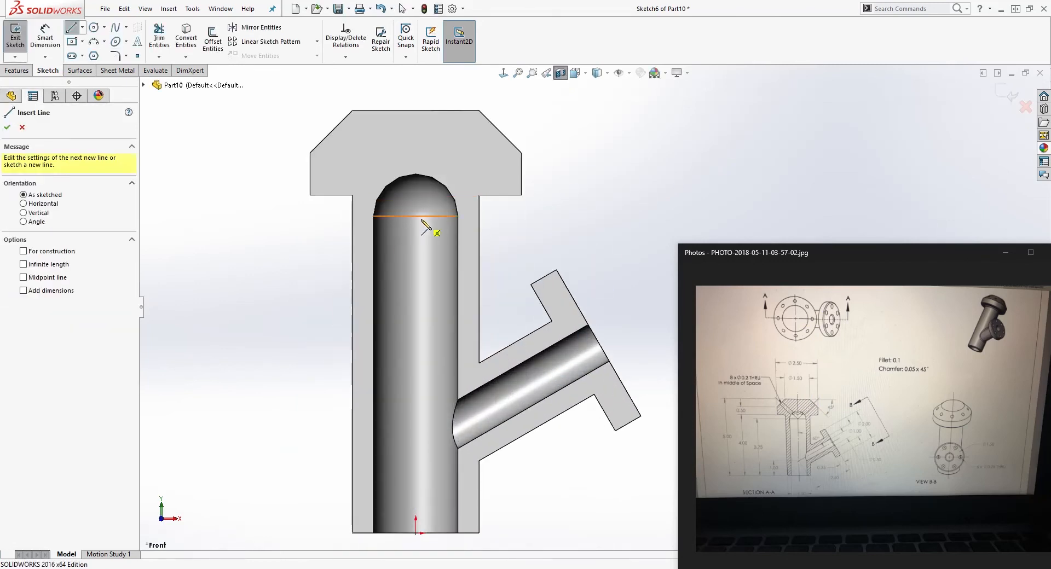
scroll(453, 218, down, 2)
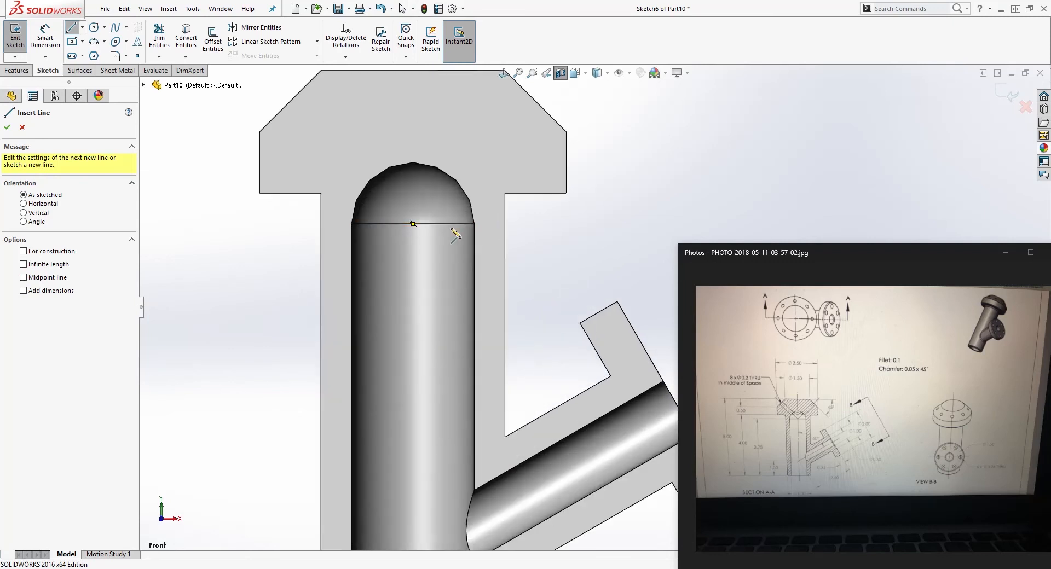
click(413, 223)
scroll(574, 247, up, 3)
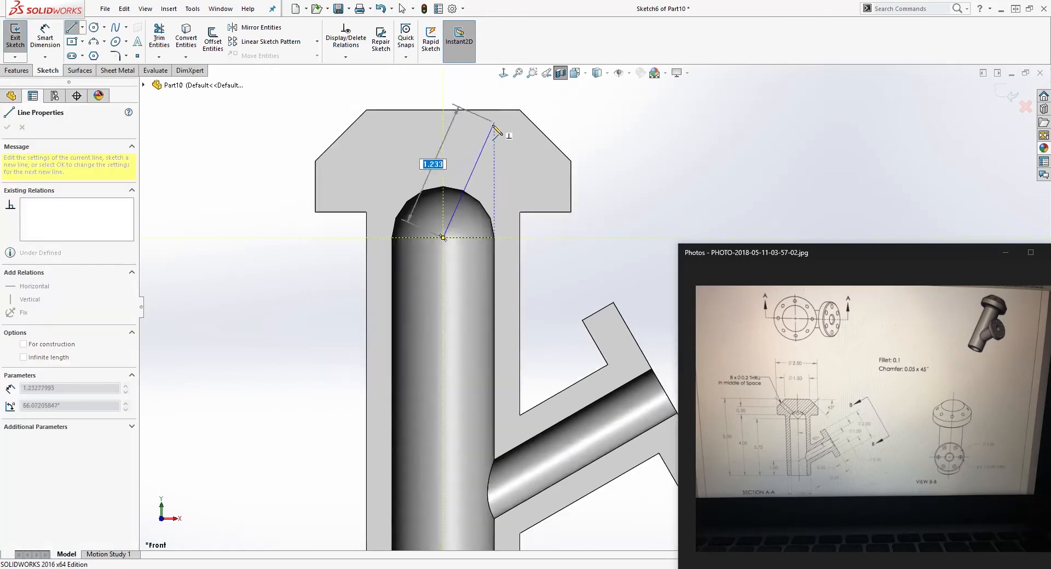
click(596, 133)
key(Escape)
key(Escape)
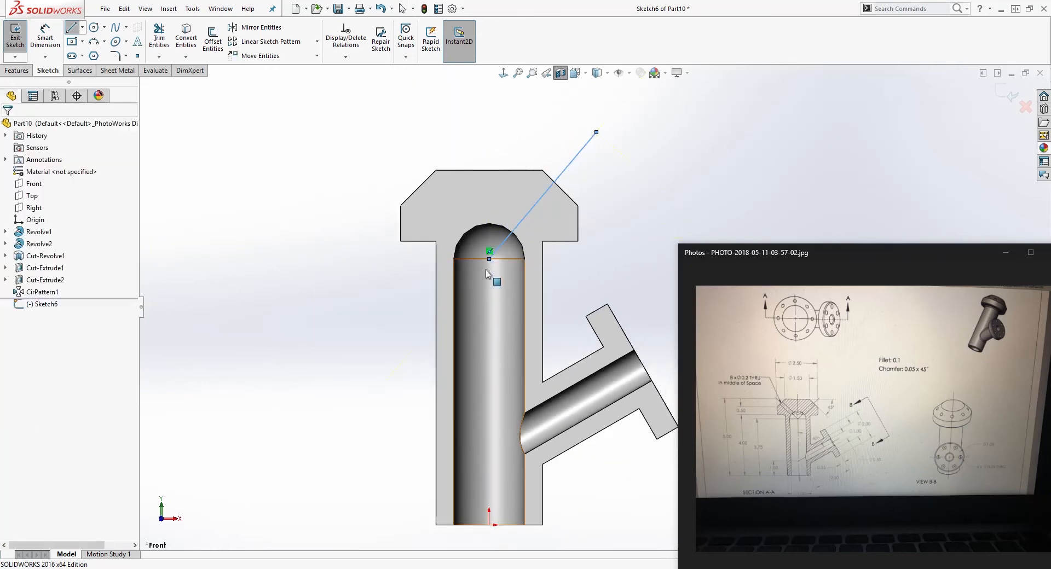
Move the slanted line's free end to make it steeper, crossing the head near its top corner, and turn off the section view.
scroll(600, 187, down, 1)
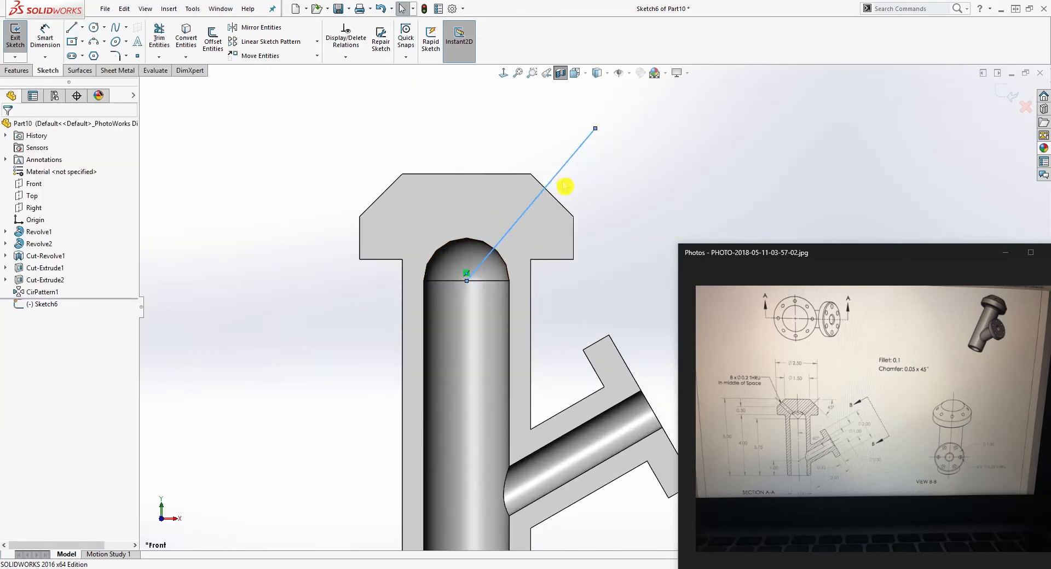
click(581, 171)
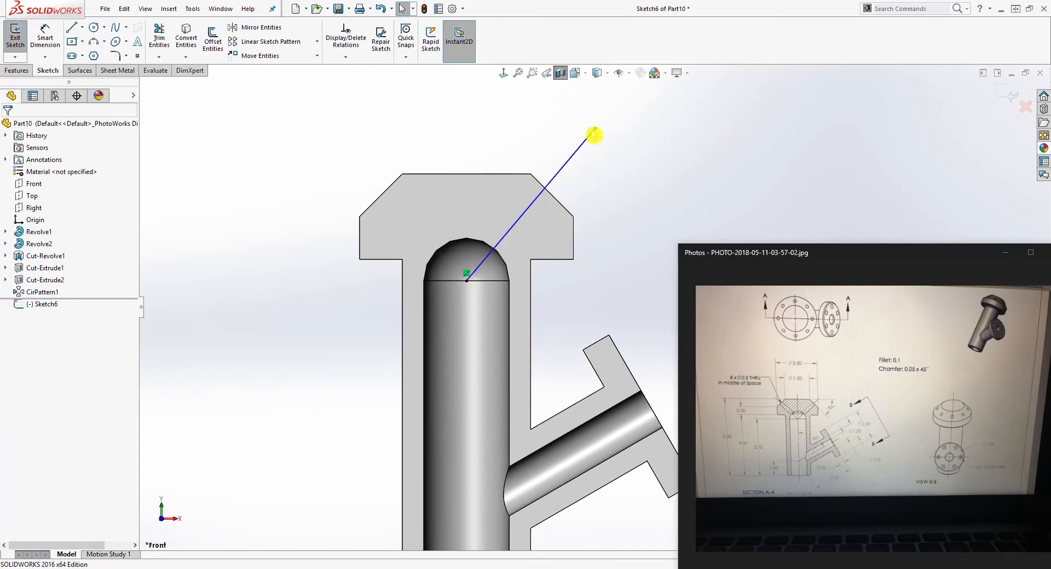
drag(596, 128, 553, 107)
click(501, 97)
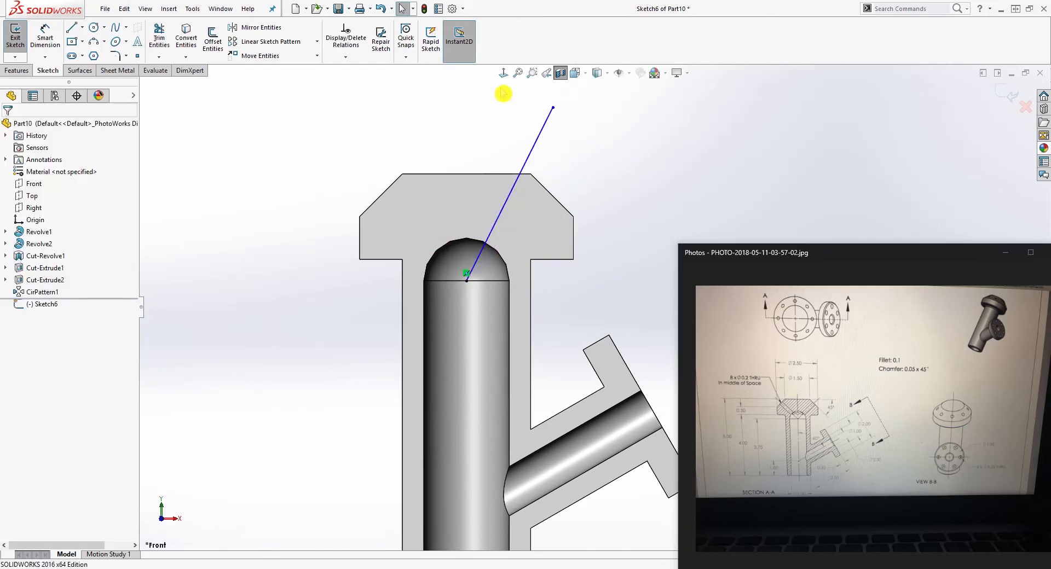
click(560, 73)
scroll(566, 246, down, 1)
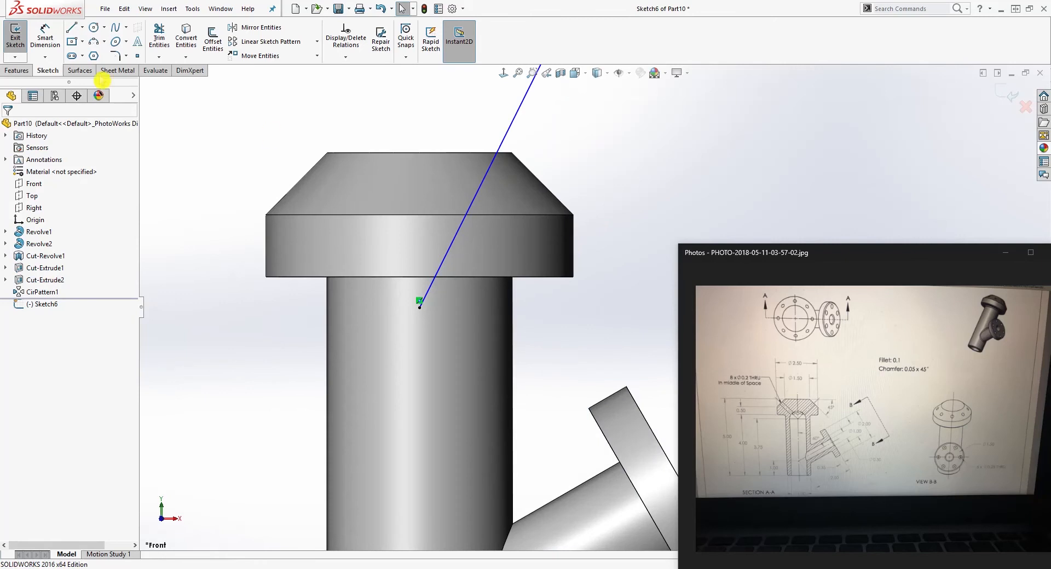
Place a sketch point just outside the head's sloped edge on the branch side.
click(138, 56)
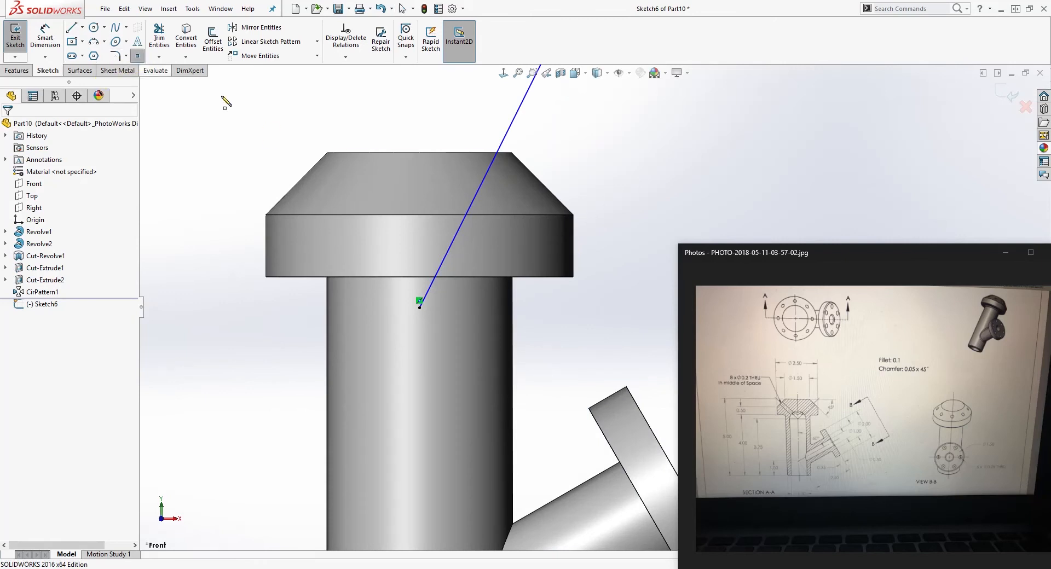
click(554, 156)
key(Escape)
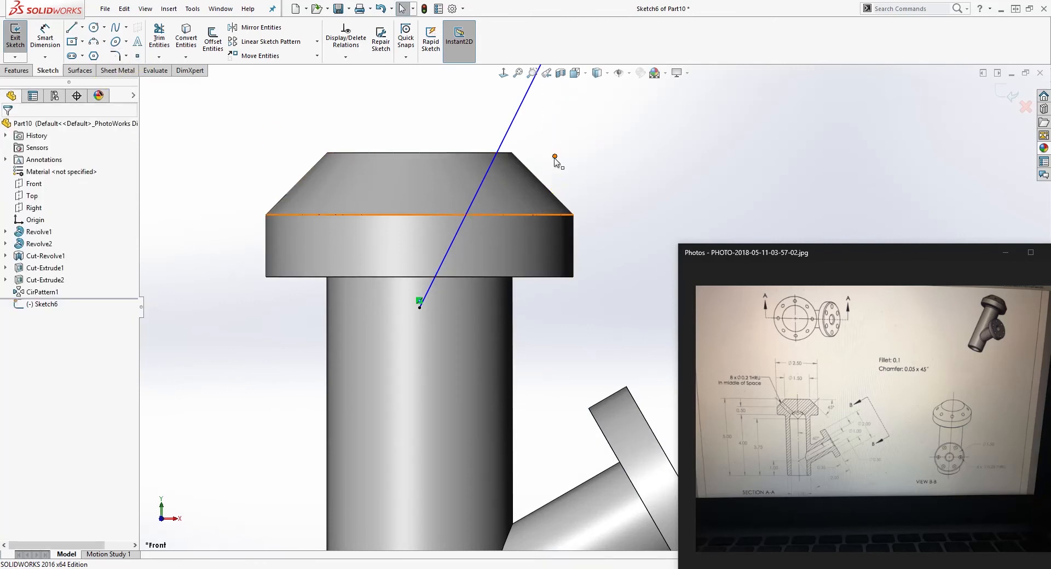
click(554, 157)
click(540, 182)
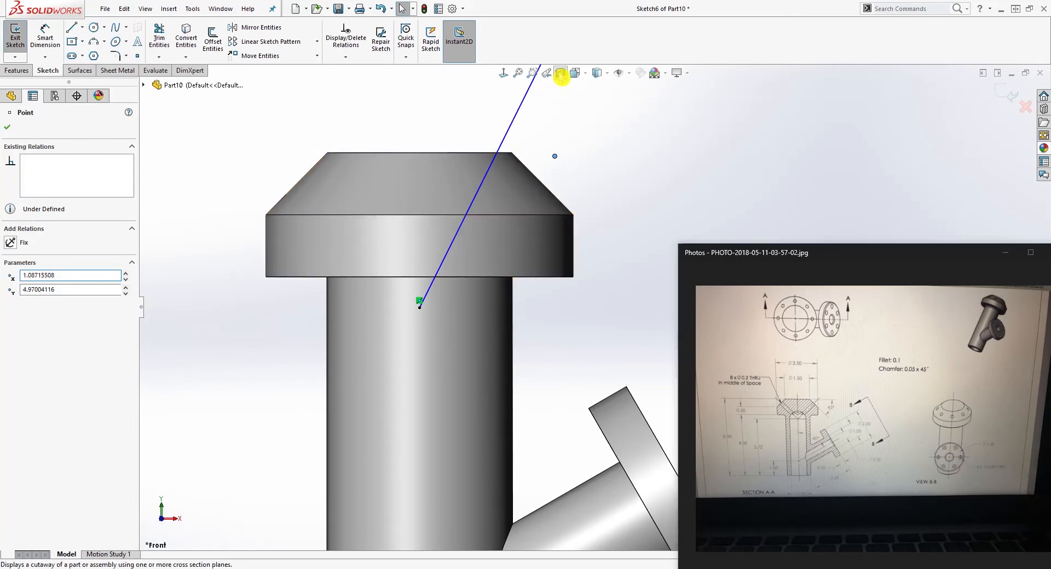
click(560, 73)
click(8, 127)
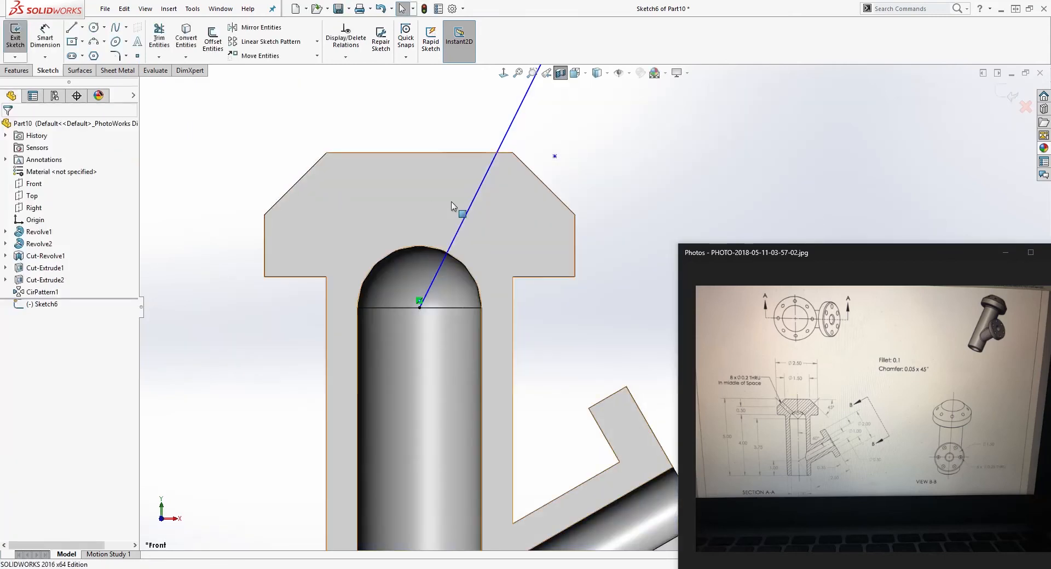
click(541, 180)
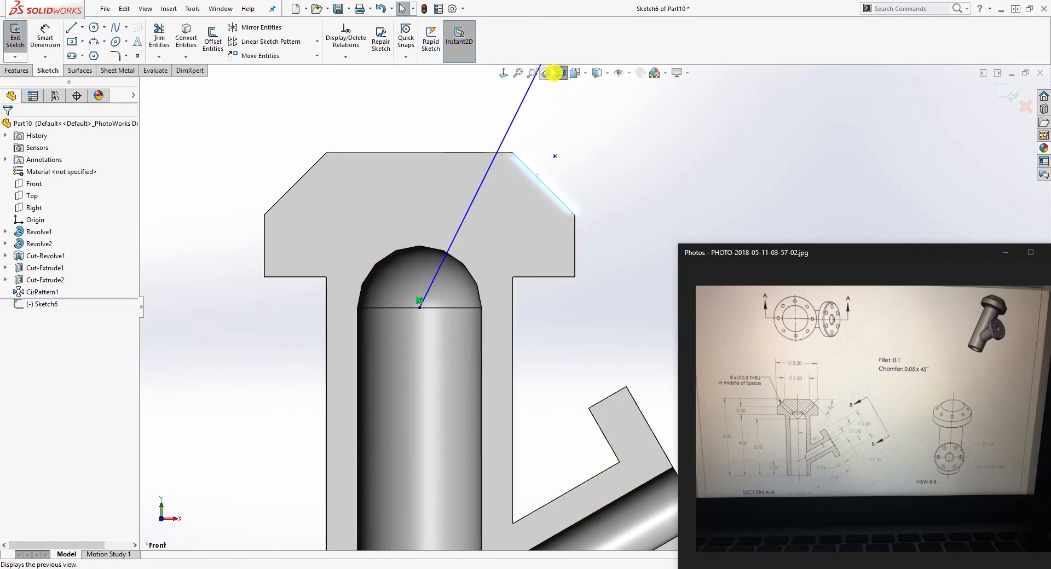
click(560, 73)
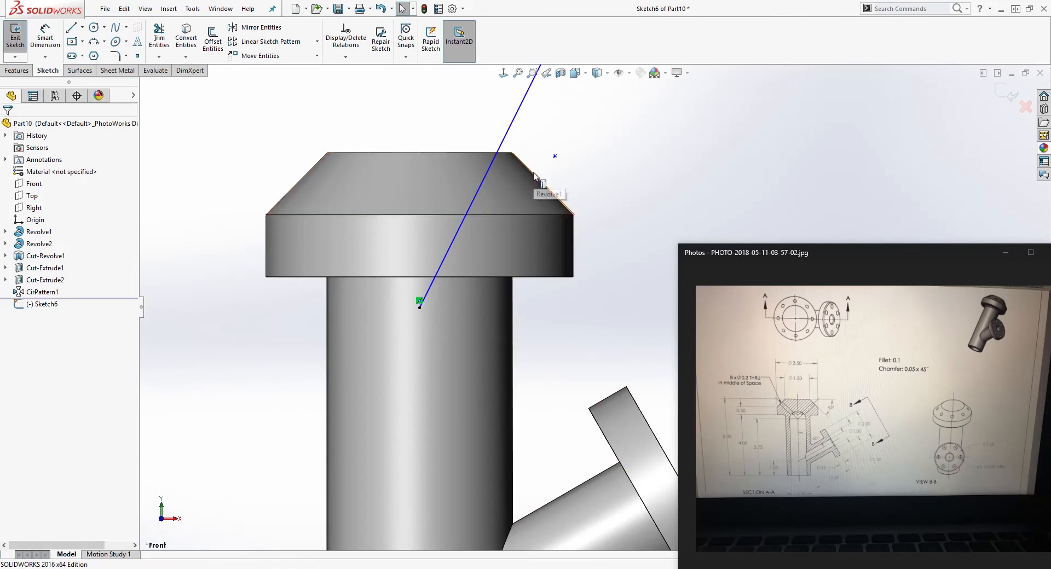
Constrain the sketch point to the midpoint of the head's sloped silhouette edge.
ctrl+click(555, 156)
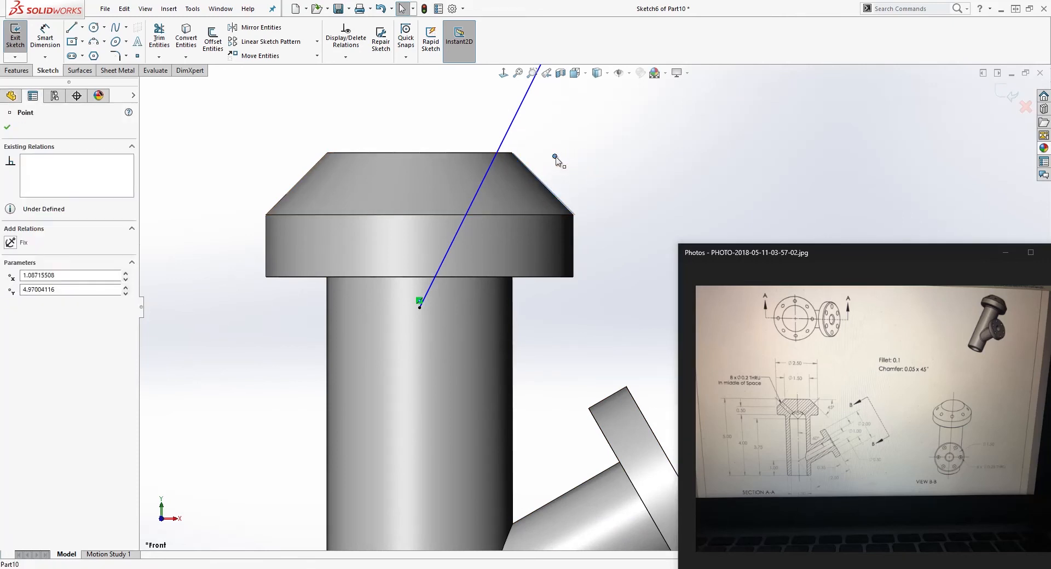
click(11, 304)
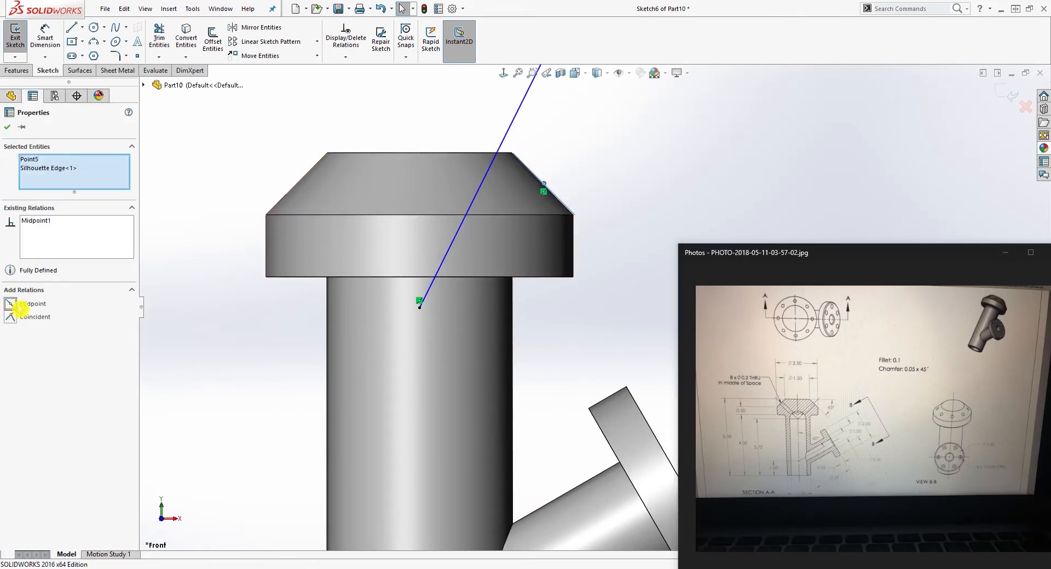
key(Escape)
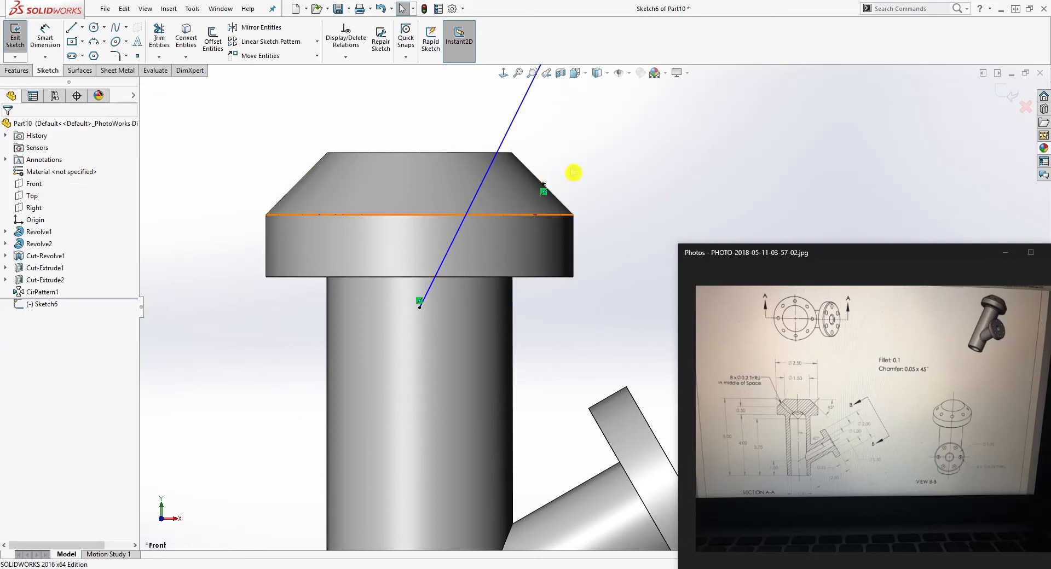
Make the slanted line coincident with the midpoint point on the head's sloped edge.
scroll(576, 175, up, 2)
click(541, 167)
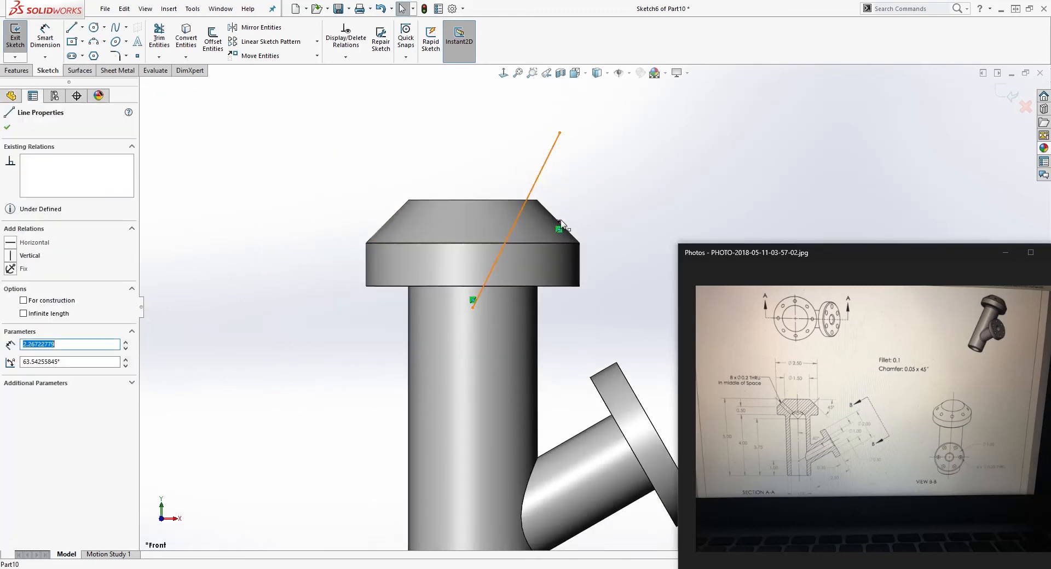
scroll(559, 225, down, 3)
ctrl+click(564, 243)
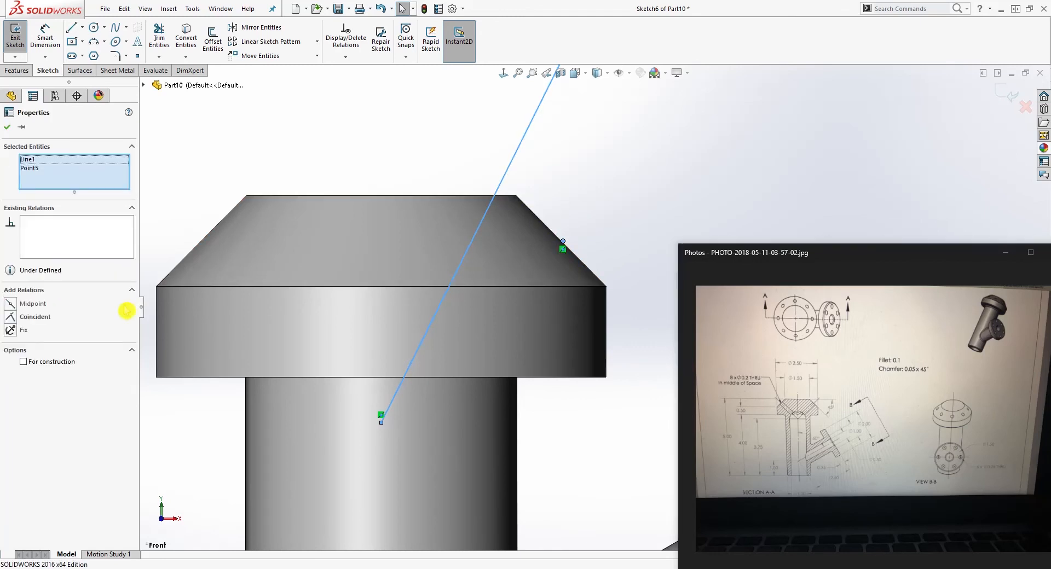
click(33, 317)
click(634, 227)
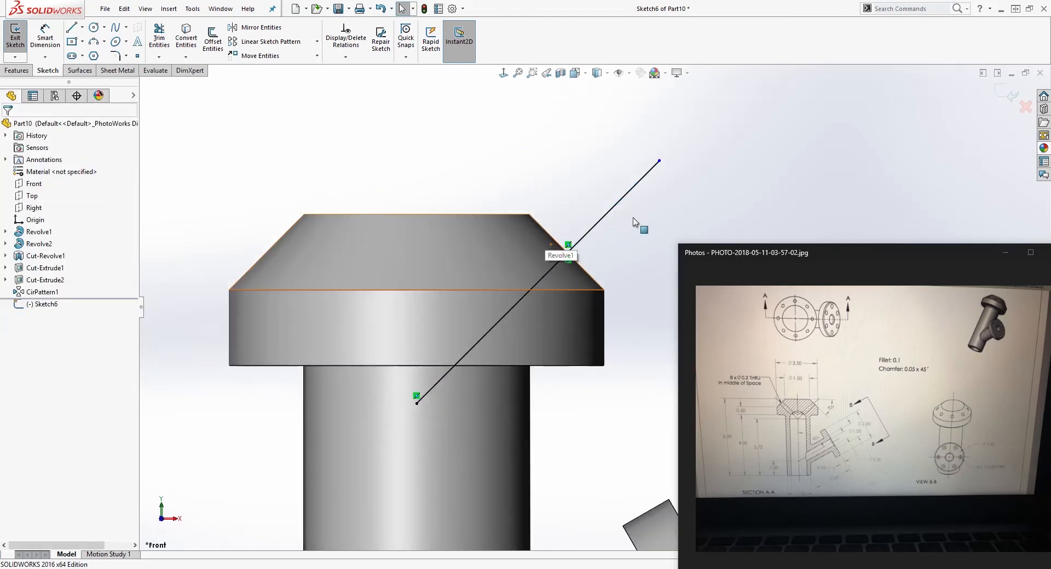
Shorten the slanted line so its free end sits just outside the head's sloped edge.
drag(659, 161, 594, 235)
click(633, 241)
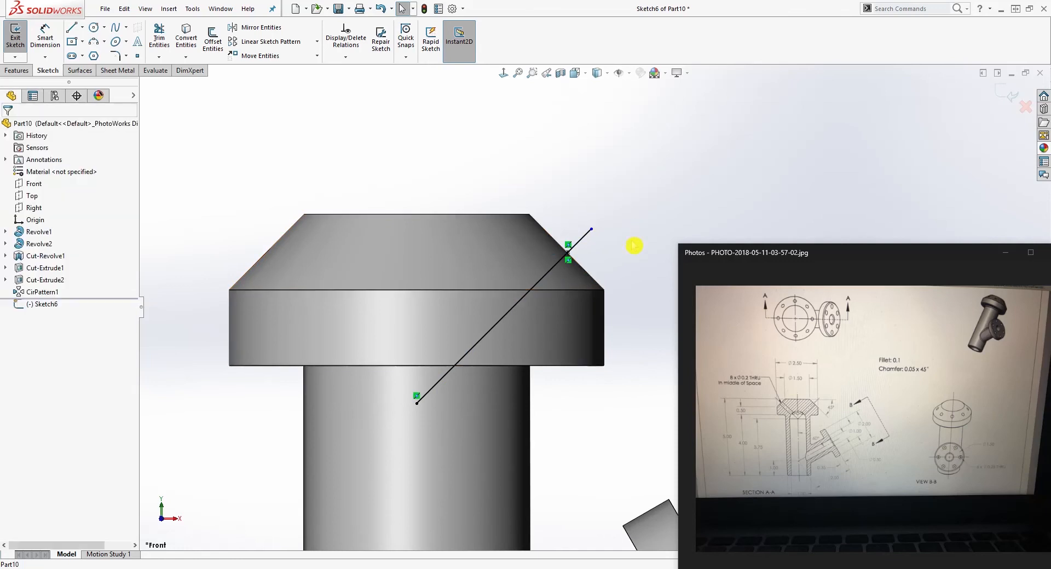
key(d)
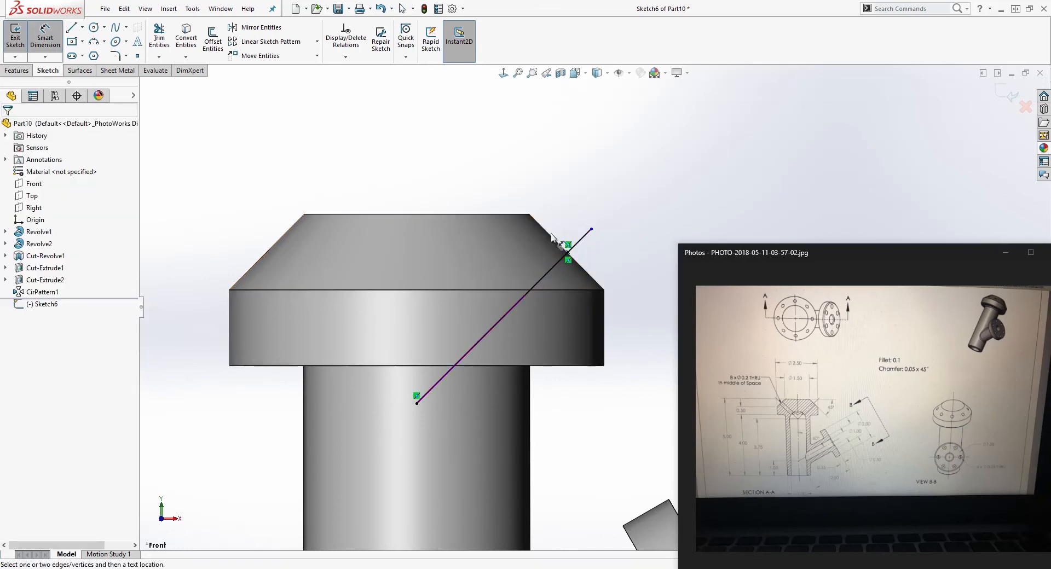
key(Escape)
Sketch three connected lines above the slanted line to close a narrow four-sided profile, with the opposite long side about 1.58 in.
mouse_move(612, 258)
right_down()
mouse_move(608, 219)
mouse_move(672, 209)
right_up()
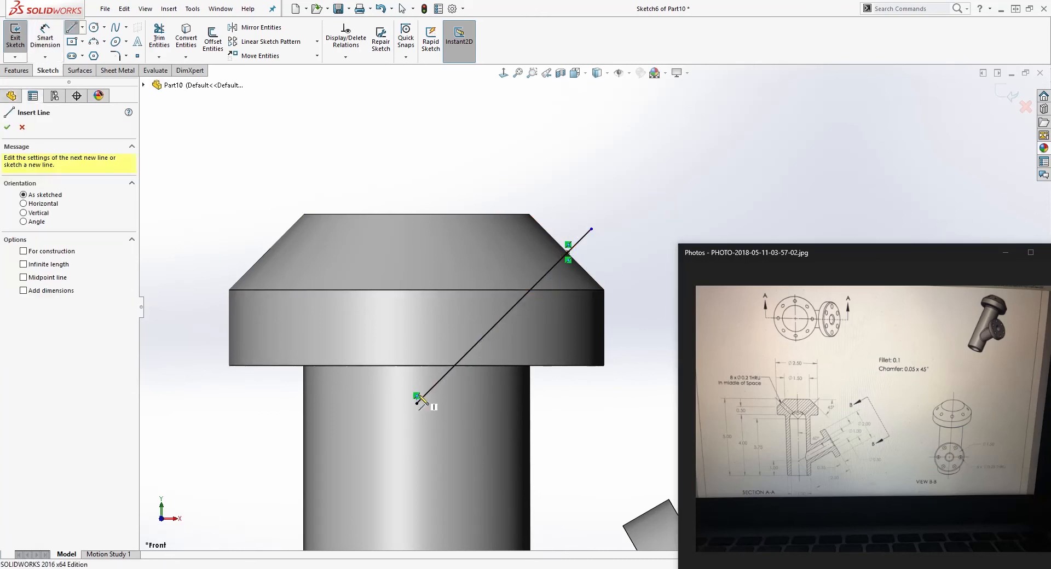
click(591, 229)
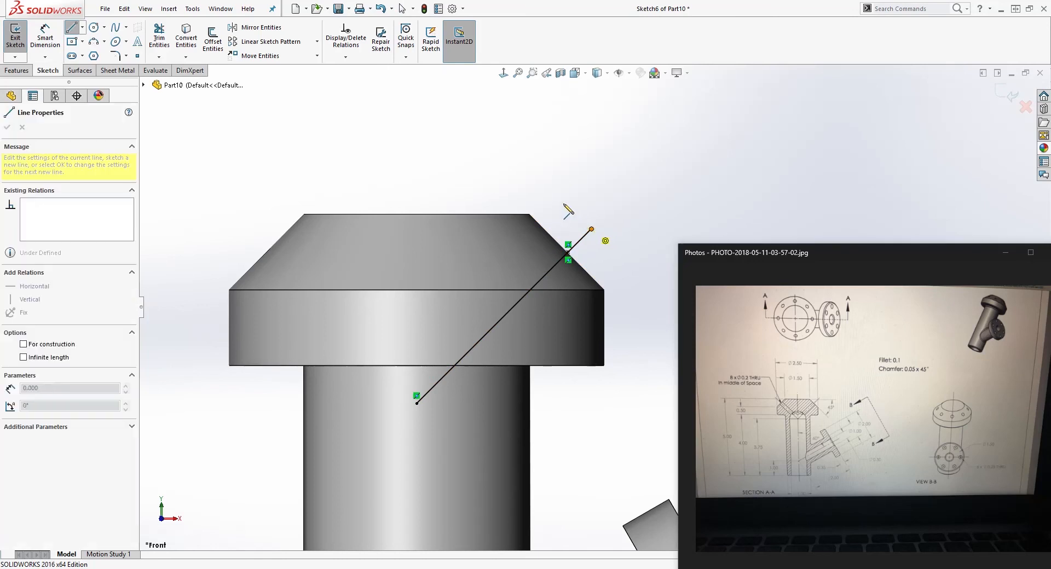
click(564, 201)
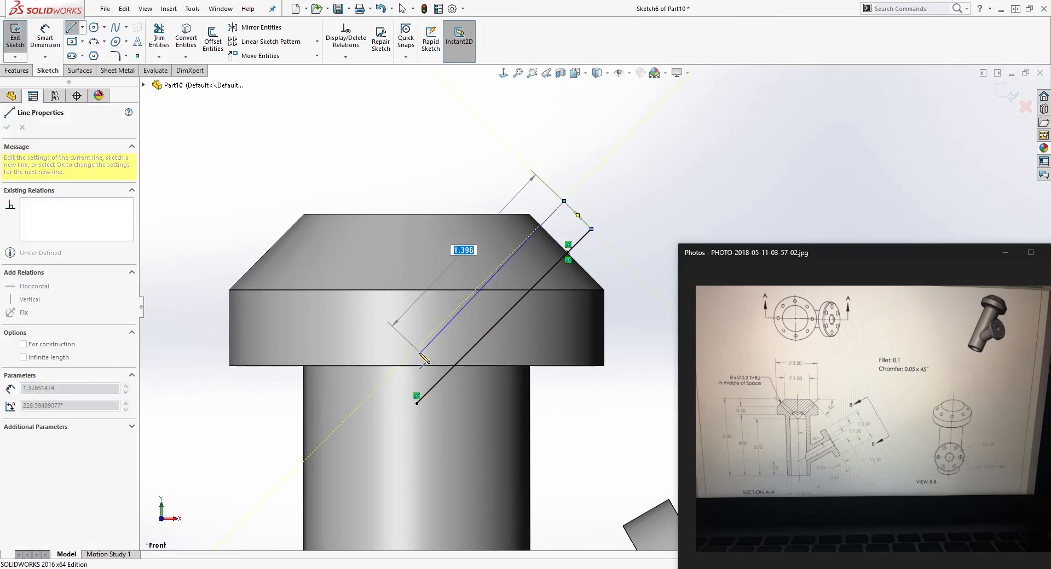
click(398, 374)
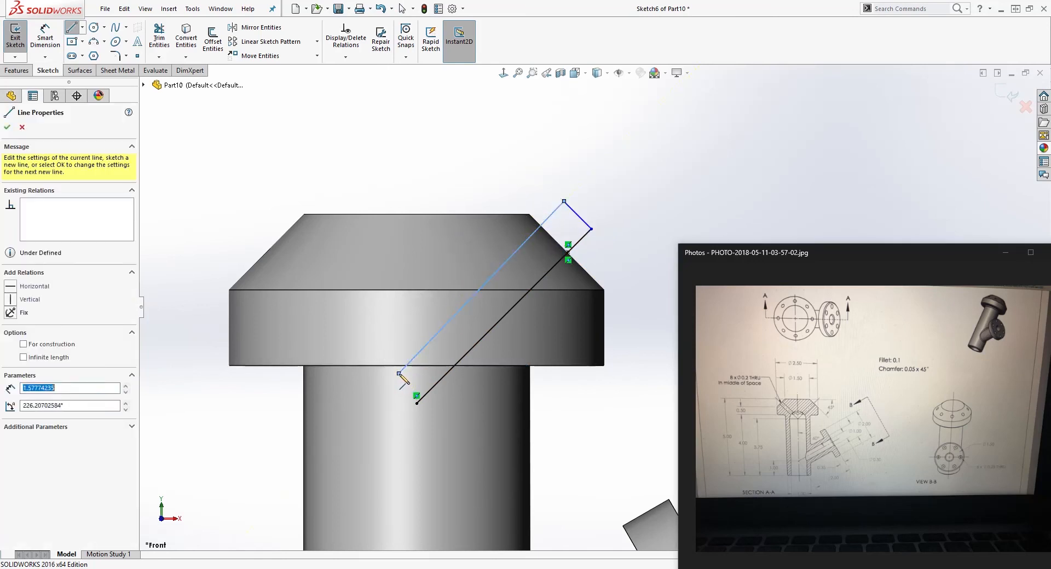
click(417, 404)
key(Escape)
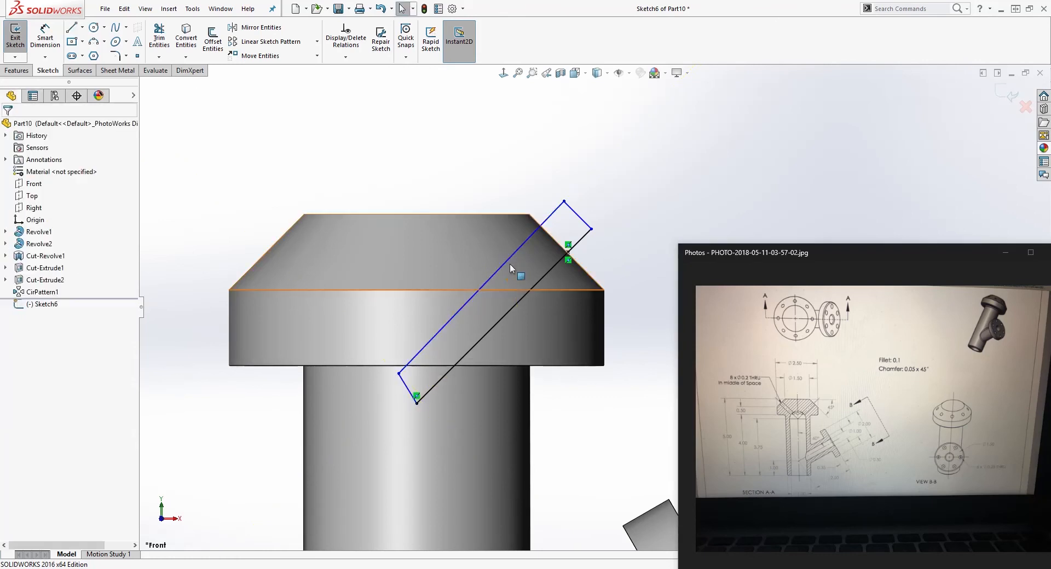
Make the profile's lower short side perpendicular to both the slanted line and the opposite long side.
click(433, 387)
ctrl+click(432, 387)
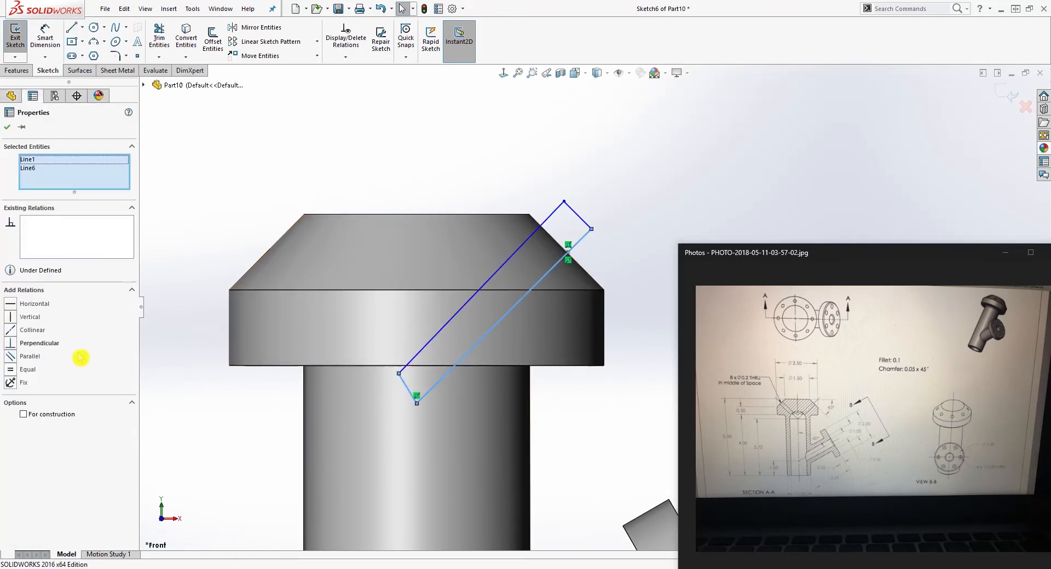
click(16, 353)
key(Escape)
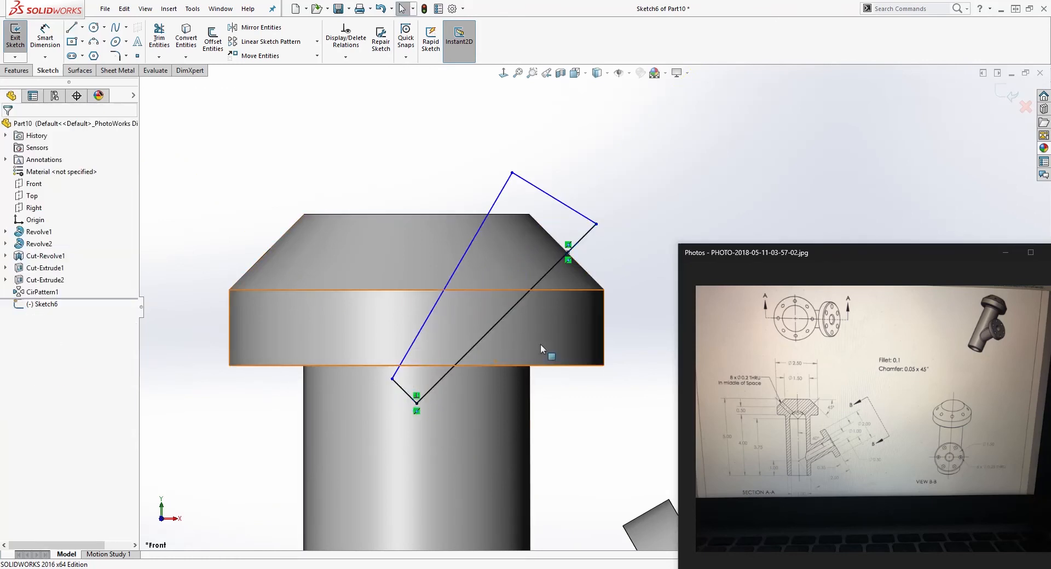
click(417, 327)
ctrl+click(403, 391)
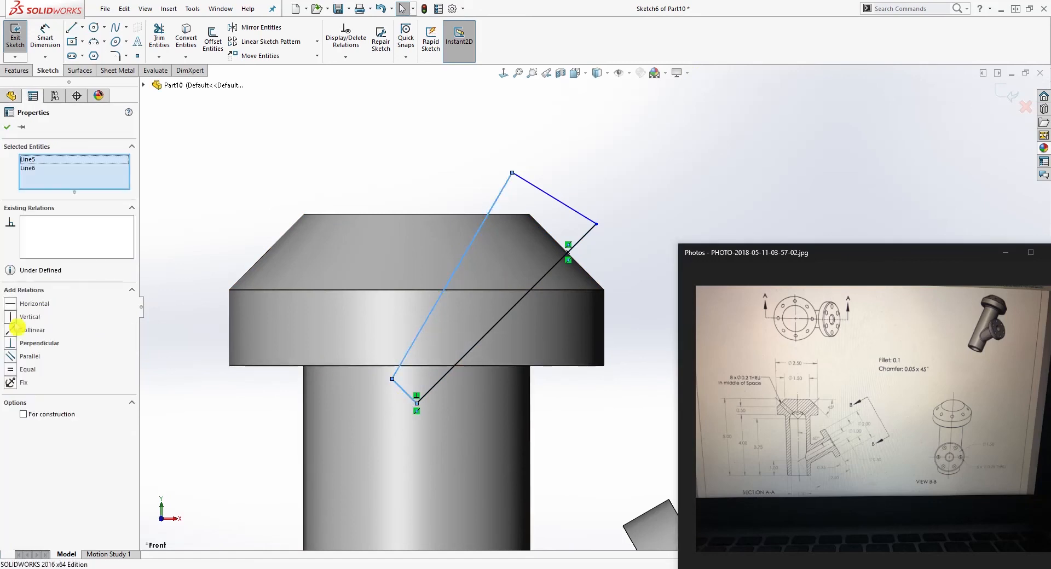
click(13, 343)
click(627, 286)
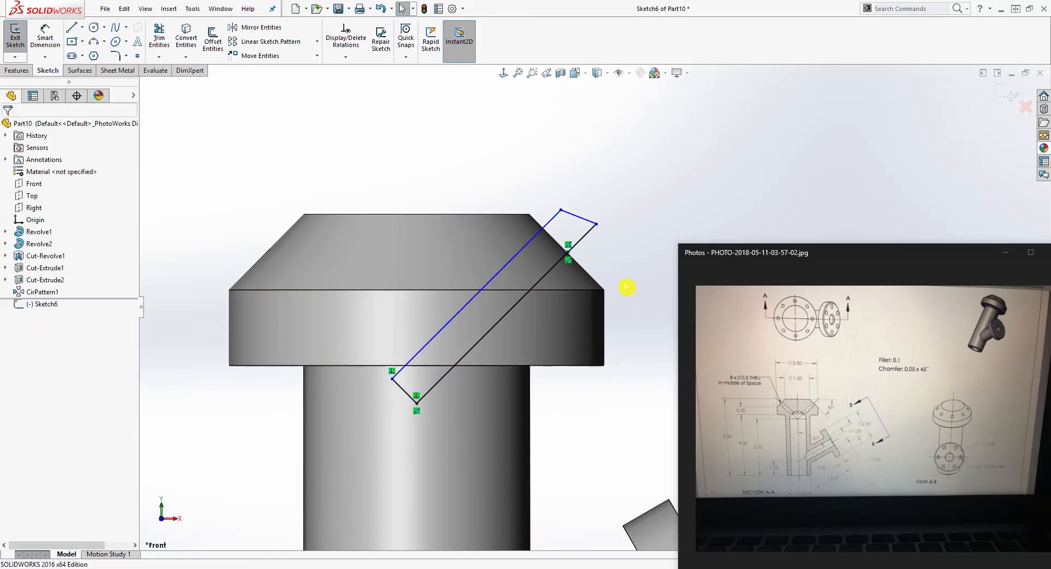
Make the profile's upper short side perpendicular to the slanted line.
click(575, 217)
ctrl+click(588, 231)
click(25, 344)
key(Escape)
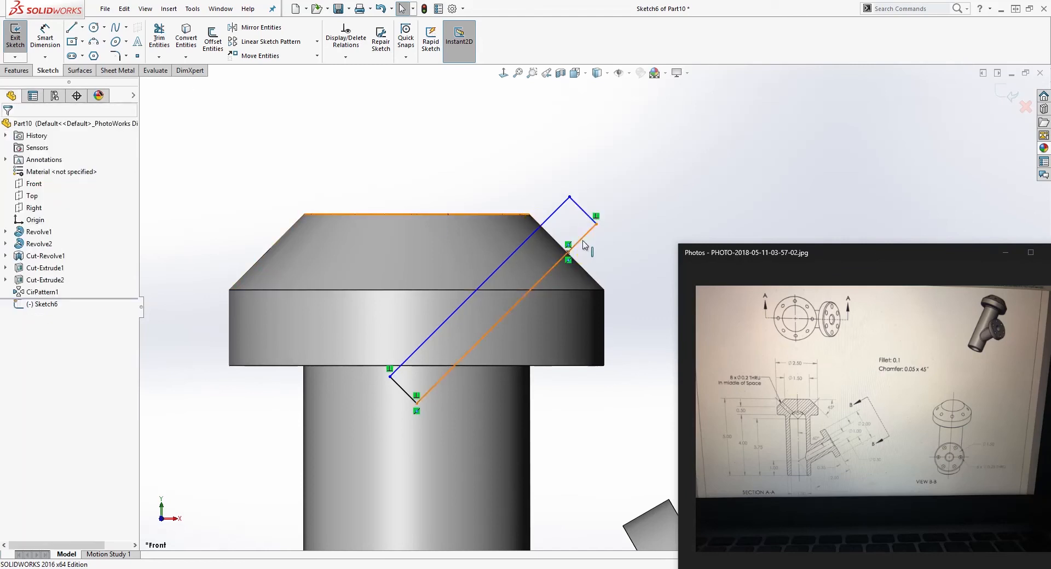
Add a parallel relation between the profile's two long sides.
click(554, 212)
ctrl+click(493, 327)
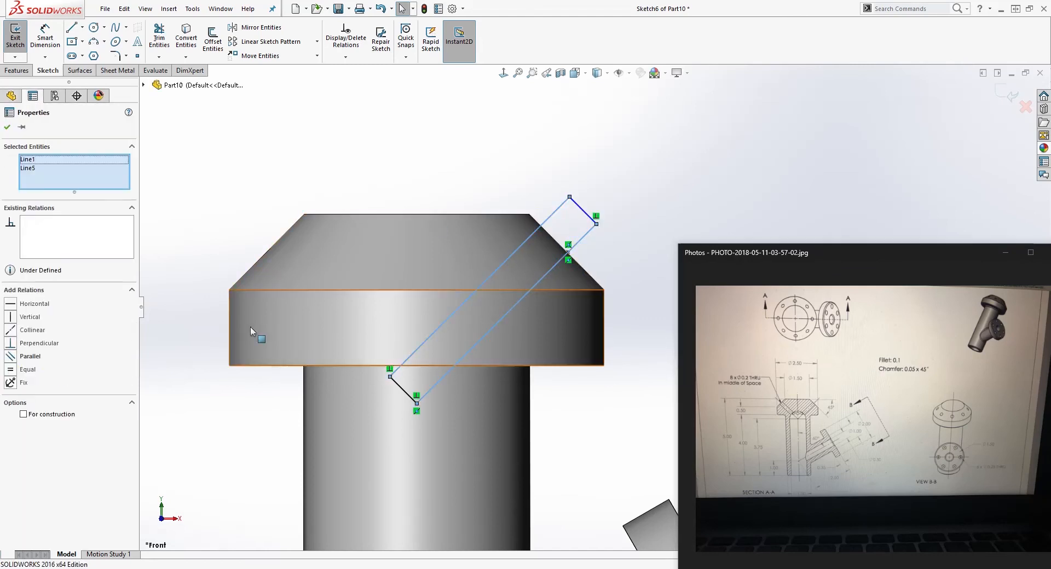
click(14, 356)
key(Escape)
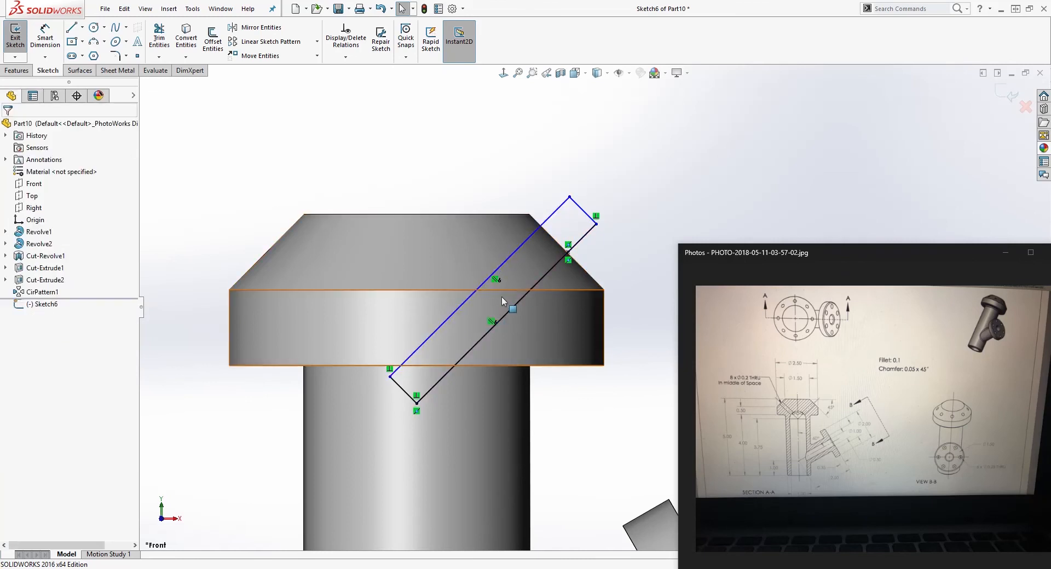
Convert the original slanted line into construction geometry to serve as the profile's axis.
click(548, 272)
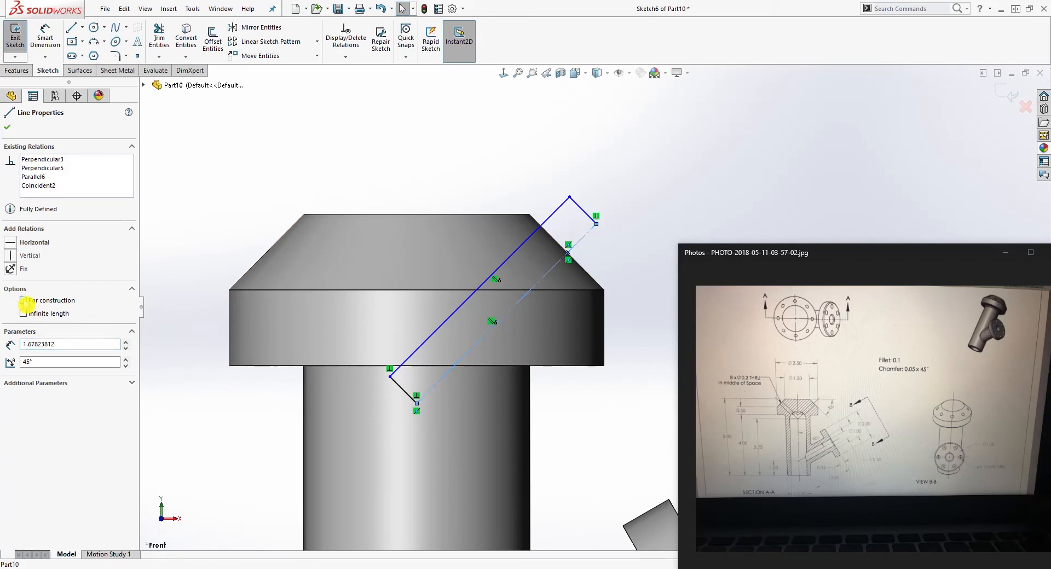
click(24, 301)
click(660, 287)
Dimension the construction line's upper end 0.1 in from the head's sloped edge.
scroll(639, 312, down, 2)
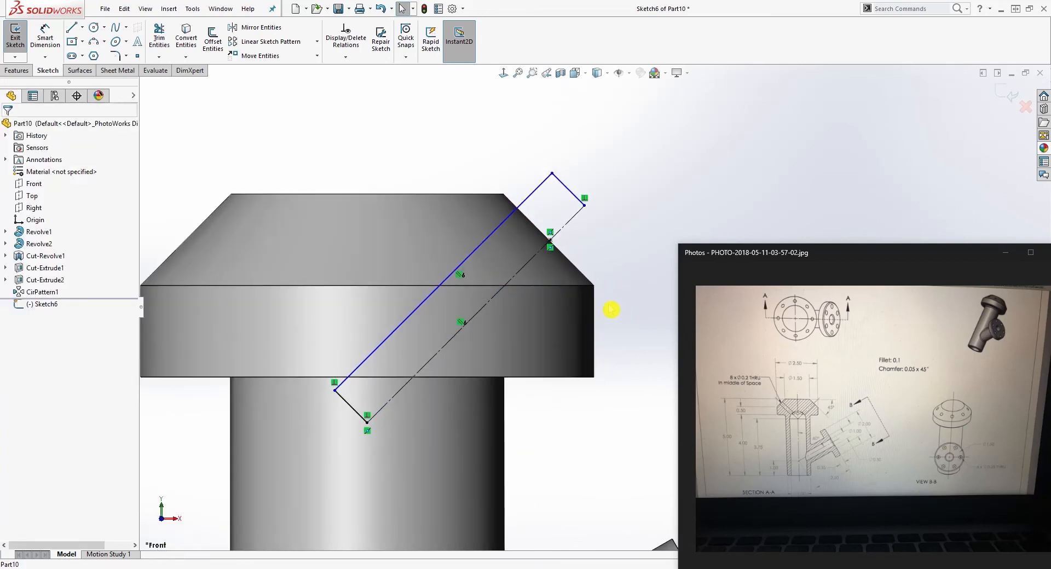
right_drag(619, 318, 585, 234)
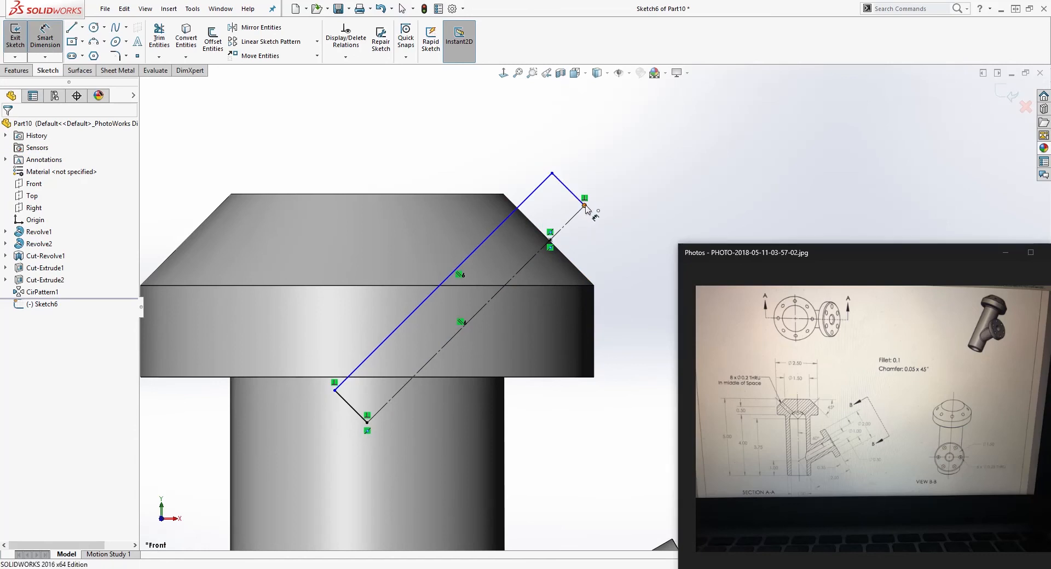
click(584, 205)
click(550, 240)
click(608, 267)
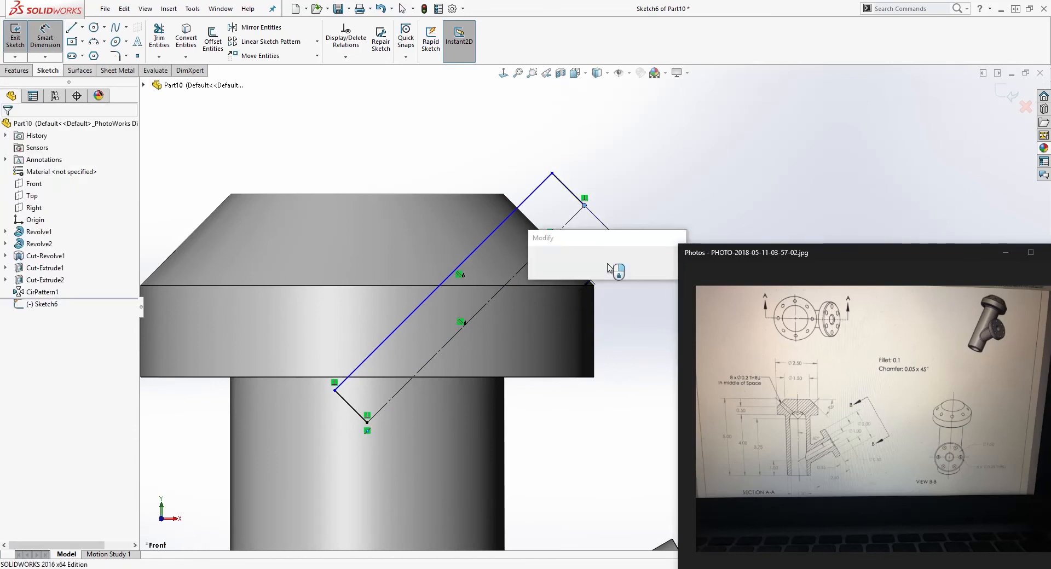
text(.1)
key(Return)
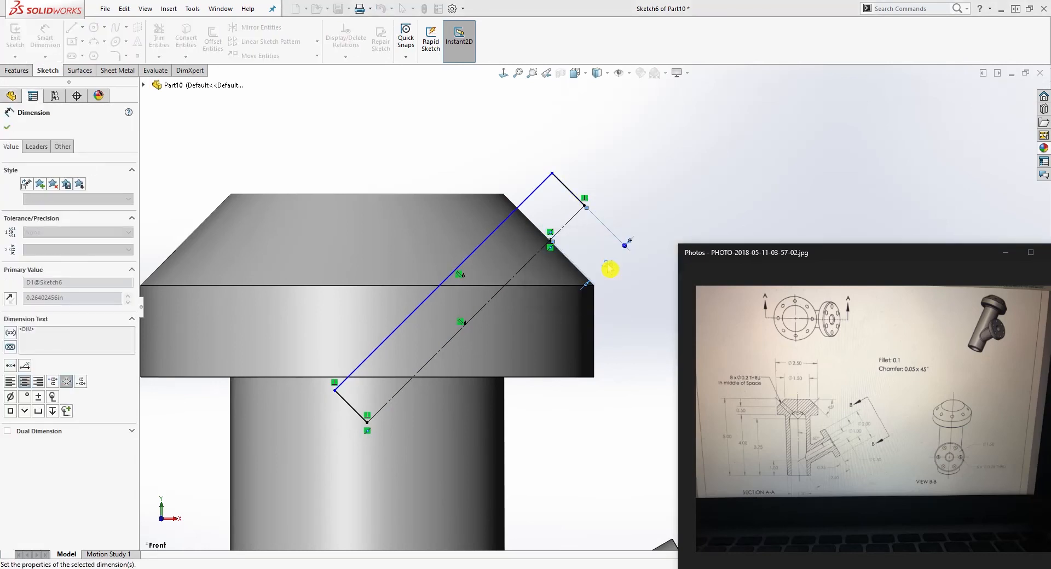
key(Escape)
Add a 0.2 in diameter dimension between the construction line and the profile's opposite long side.
right_drag(482, 290, 561, 464)
click(468, 322)
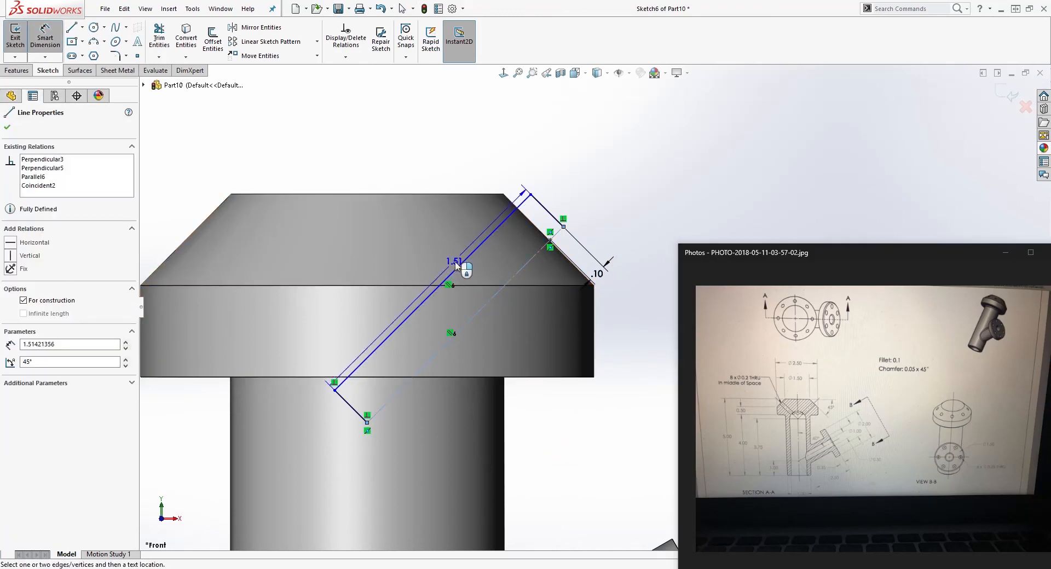
click(459, 265)
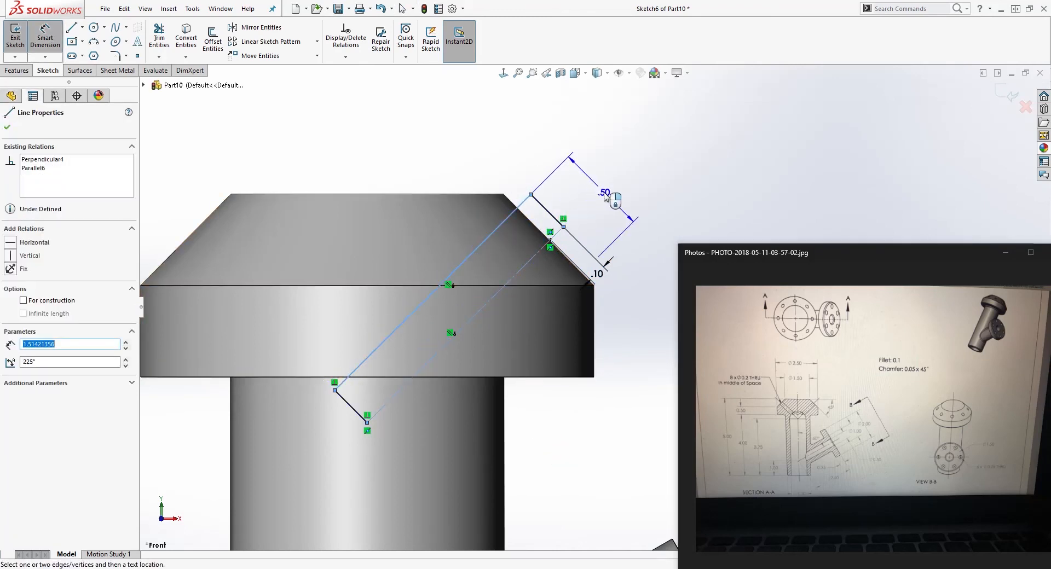
click(602, 197)
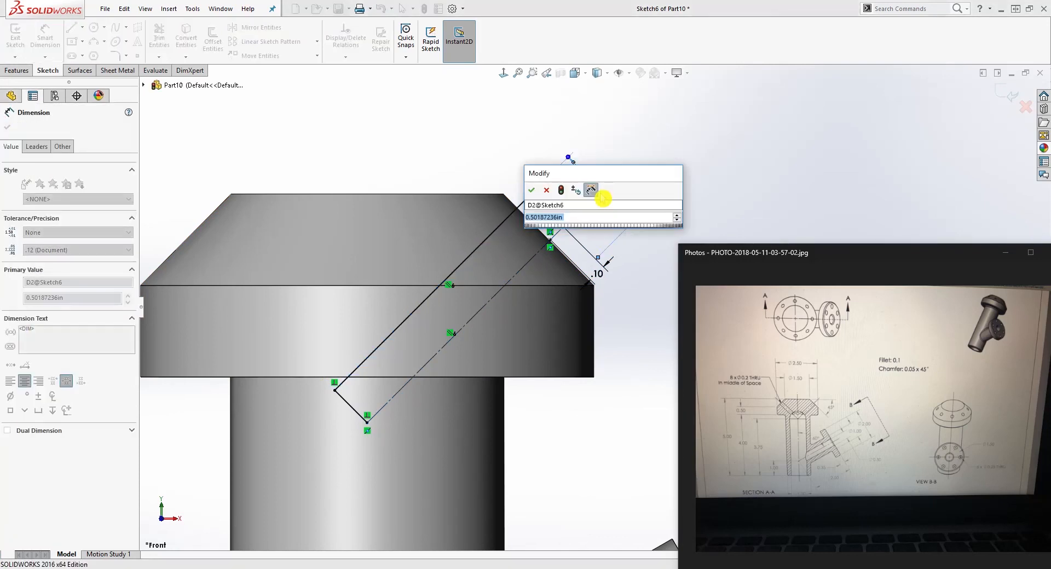
text(.2)
key(Return)
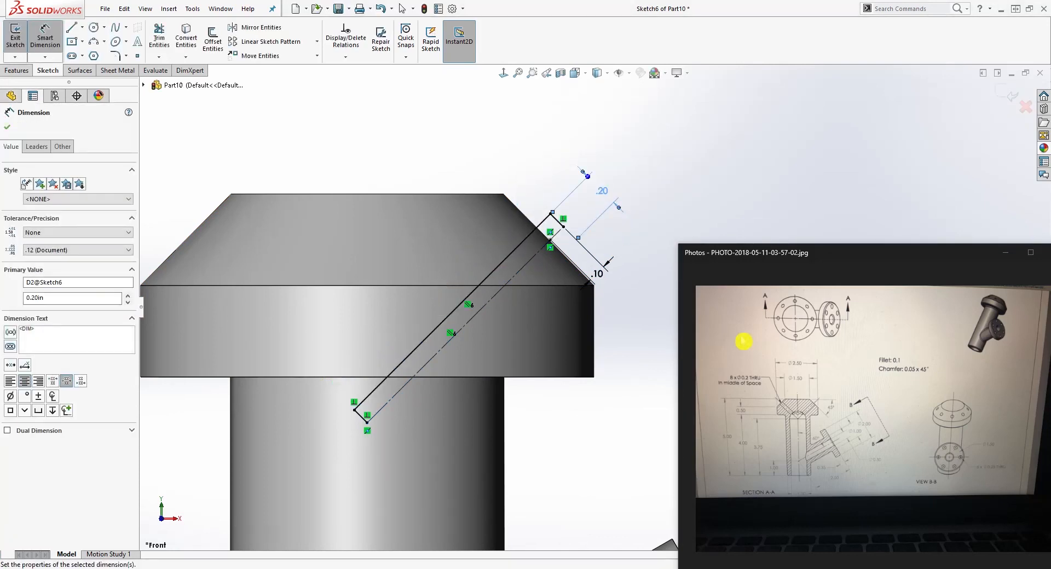
Close the hole profile with a solid line drawn along the construction axis between its upper and lower ends.
key(Escape)
key(l)
click(550, 247)
click(367, 424)
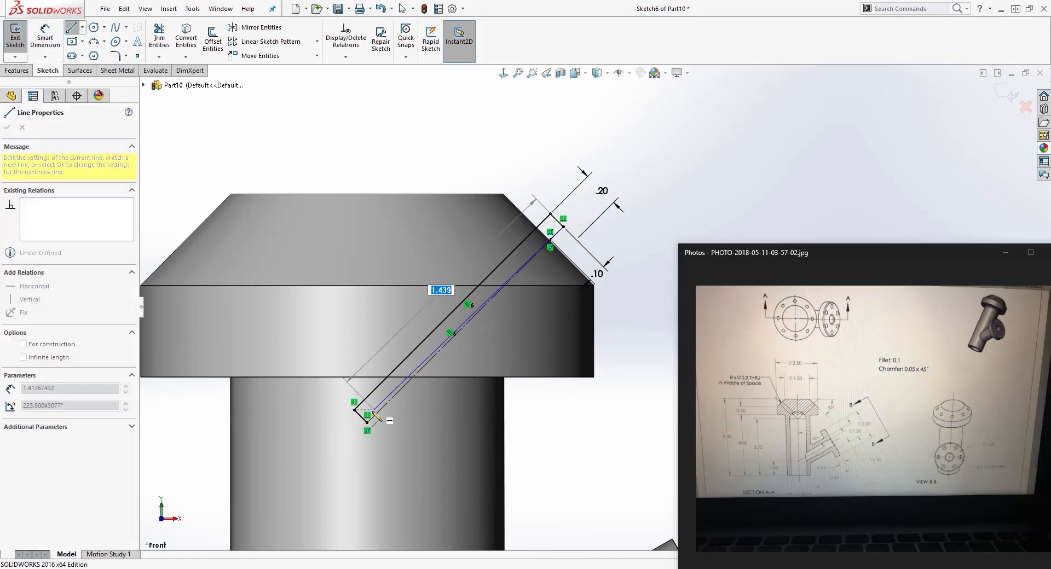
key(Escape)
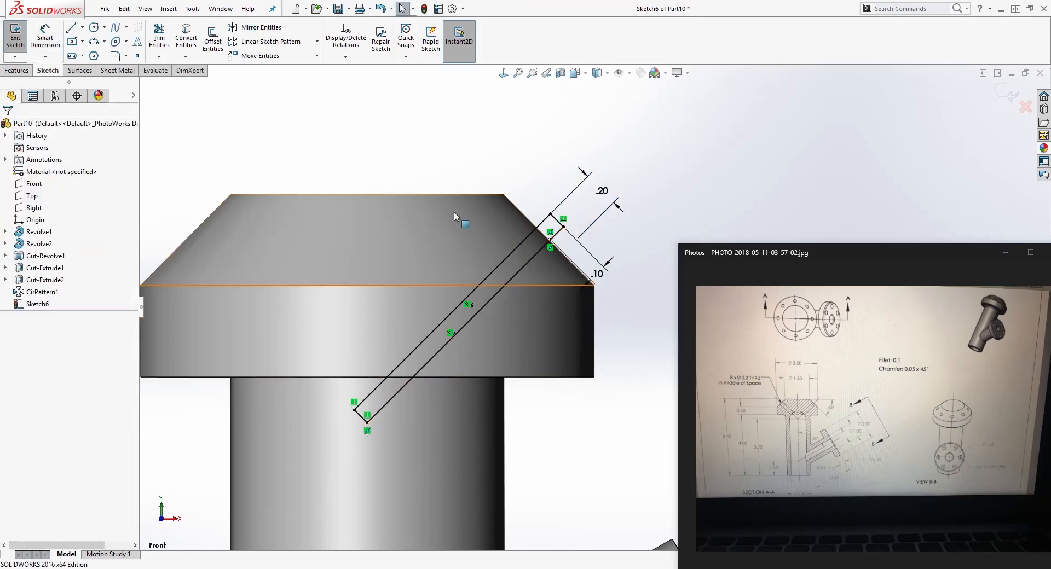
Show a section view of the model through the Front plane.
click(21, 73)
click(221, 42)
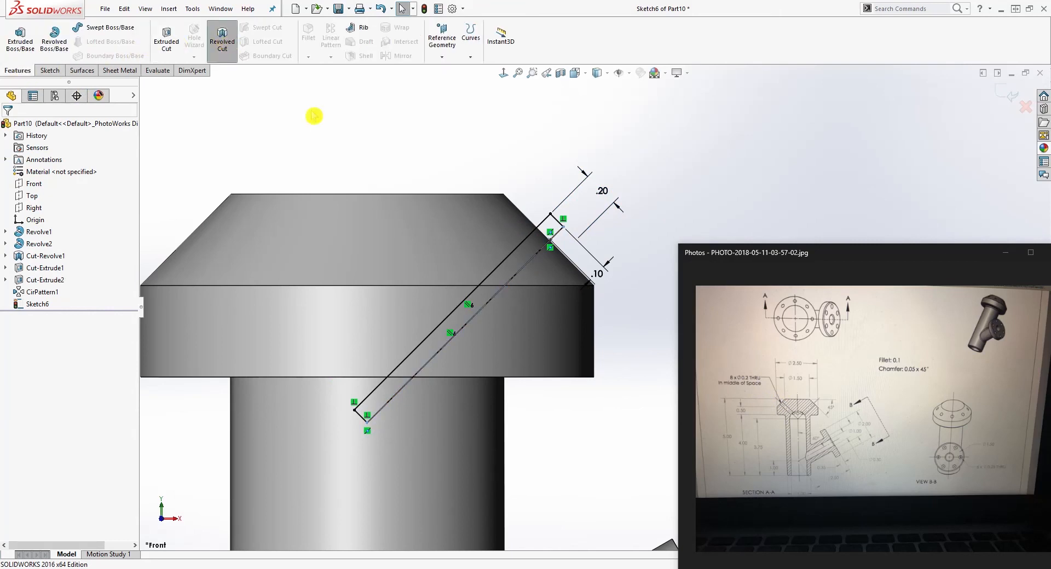
key(Escape)
click(559, 73)
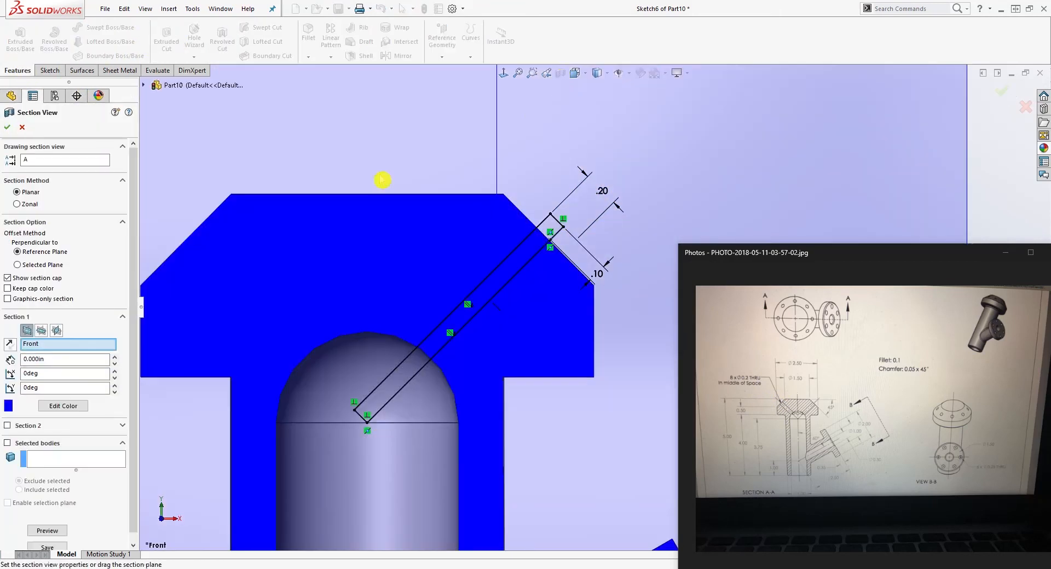
click(22, 127)
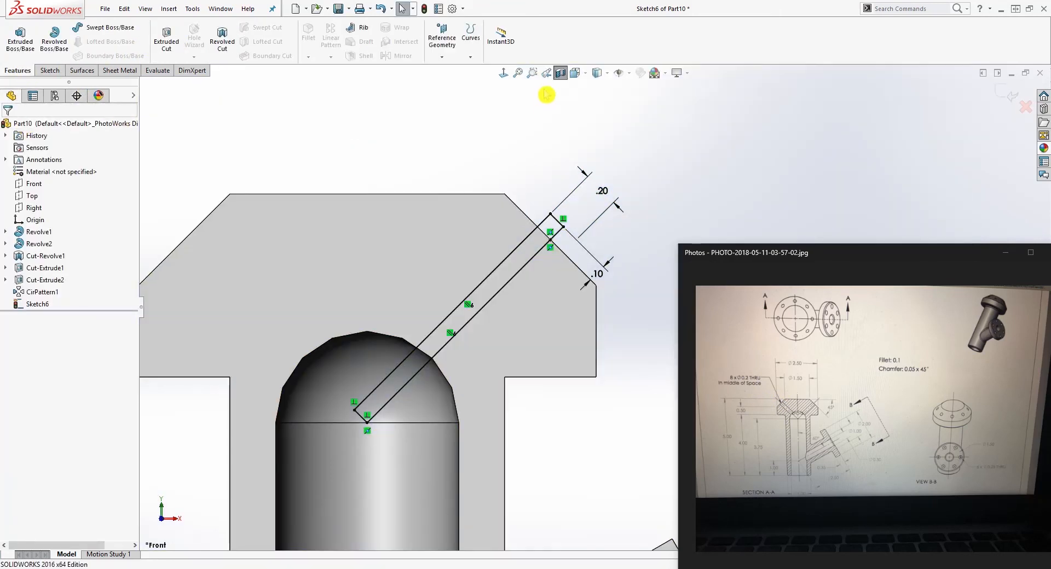
Revolve-cut the closed profile 360 degrees about its axis line to make the angled hole in the head.
click(229, 41)
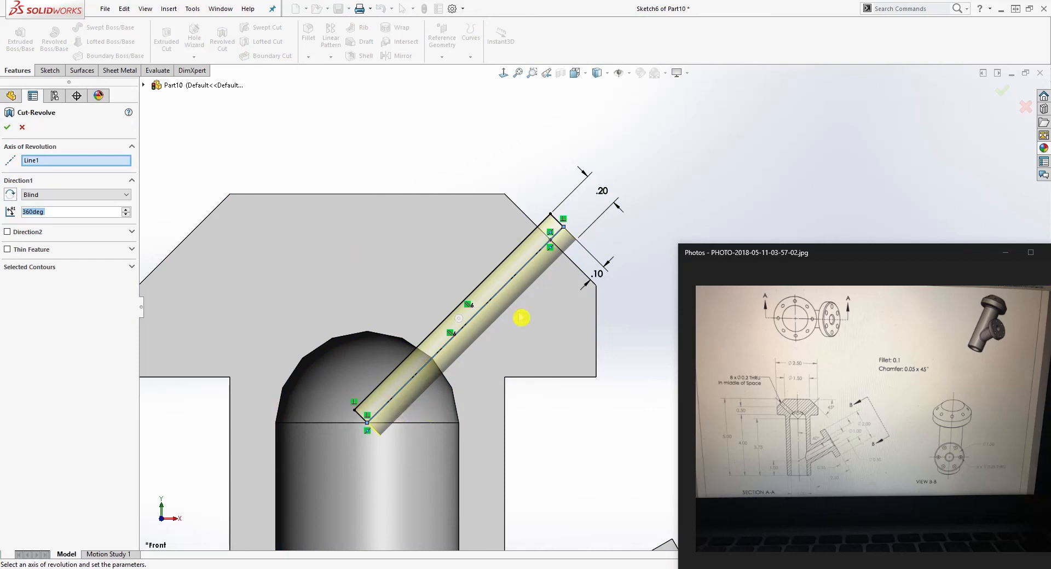
click(7, 127)
scroll(442, 357, up, 2)
middle_drag(551, 251, 522, 335)
scroll(604, 268, down, 1)
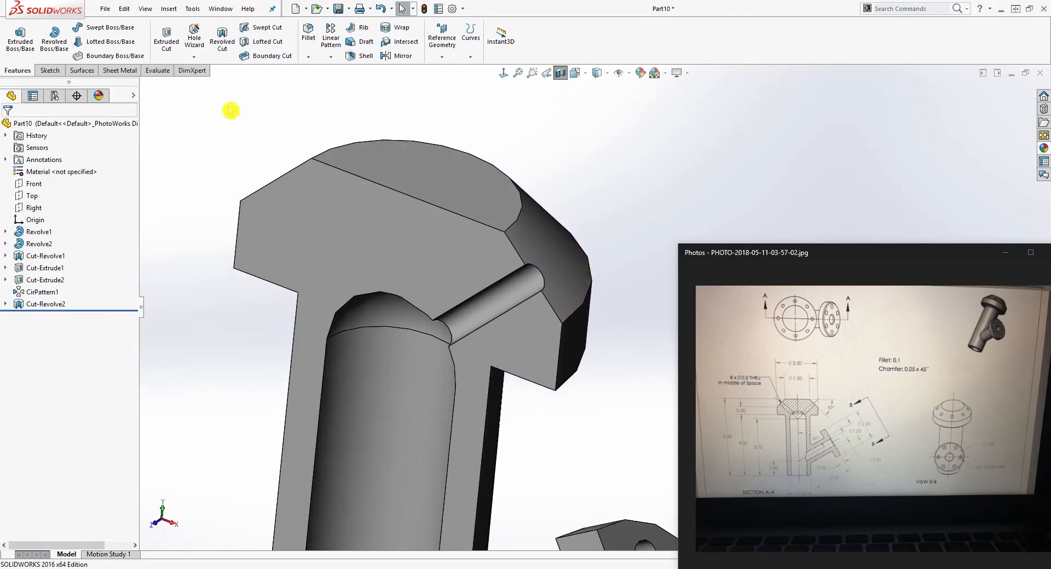
Pattern the angled hole circularly about the head's round top edge with 8 equally spaced instances over 360 degrees.
click(333, 60)
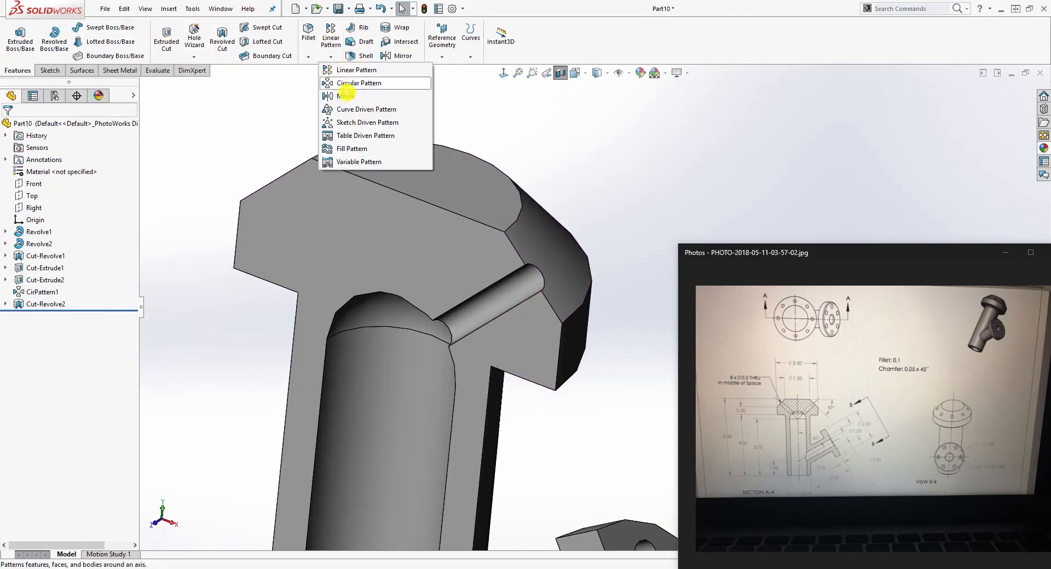
click(350, 83)
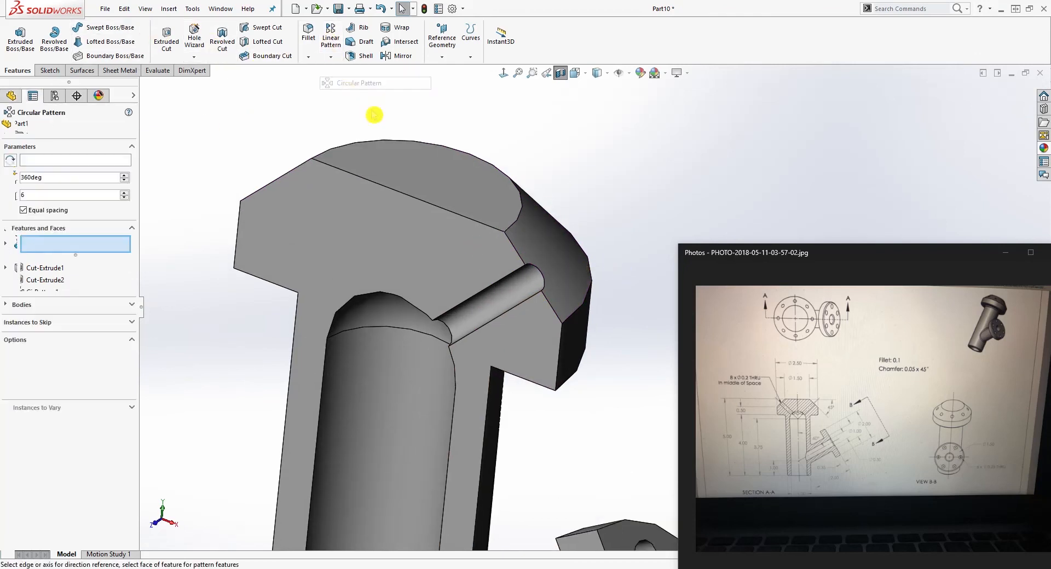
click(57, 162)
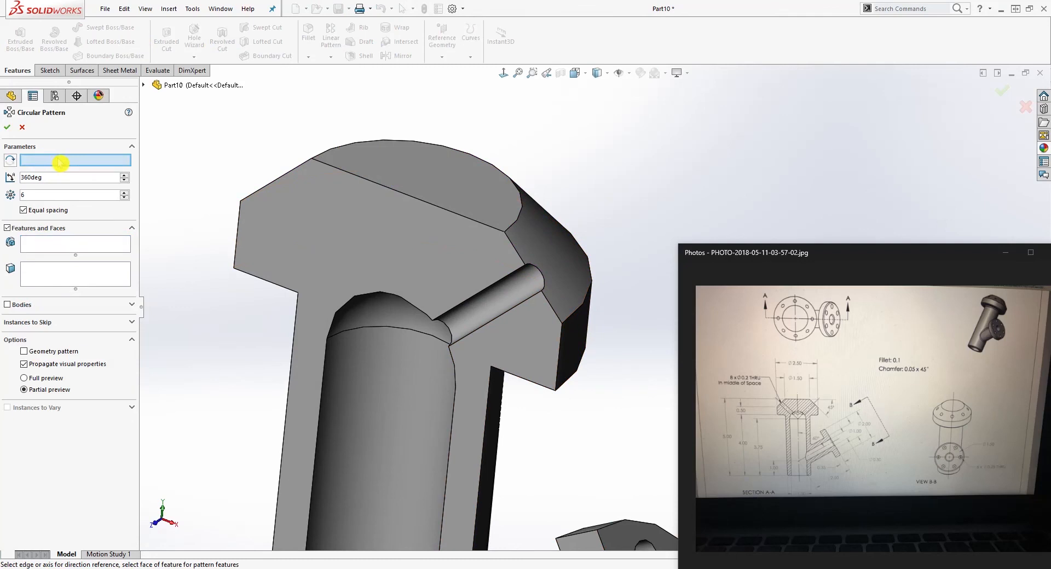
click(515, 186)
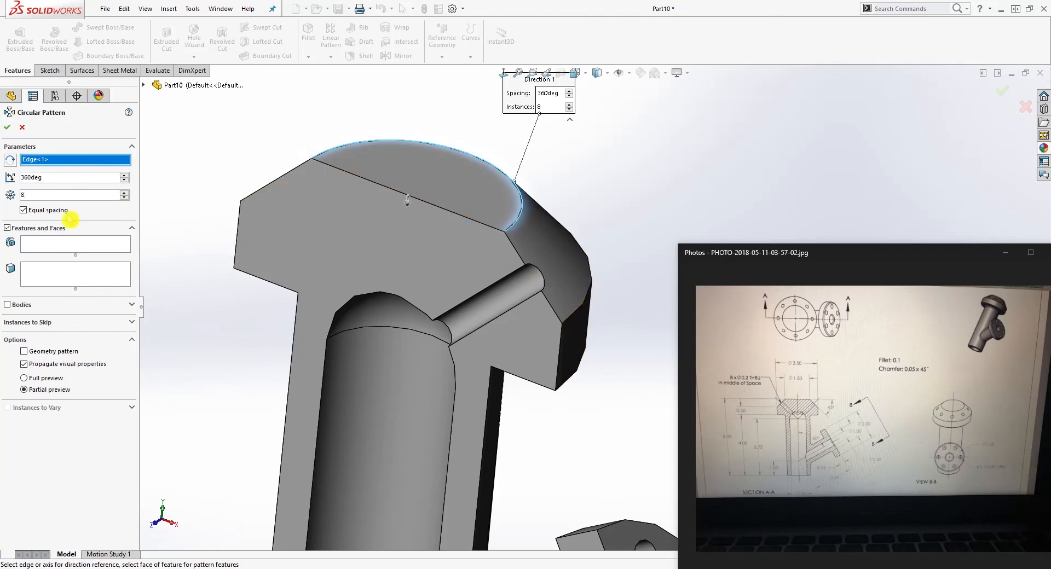
click(53, 241)
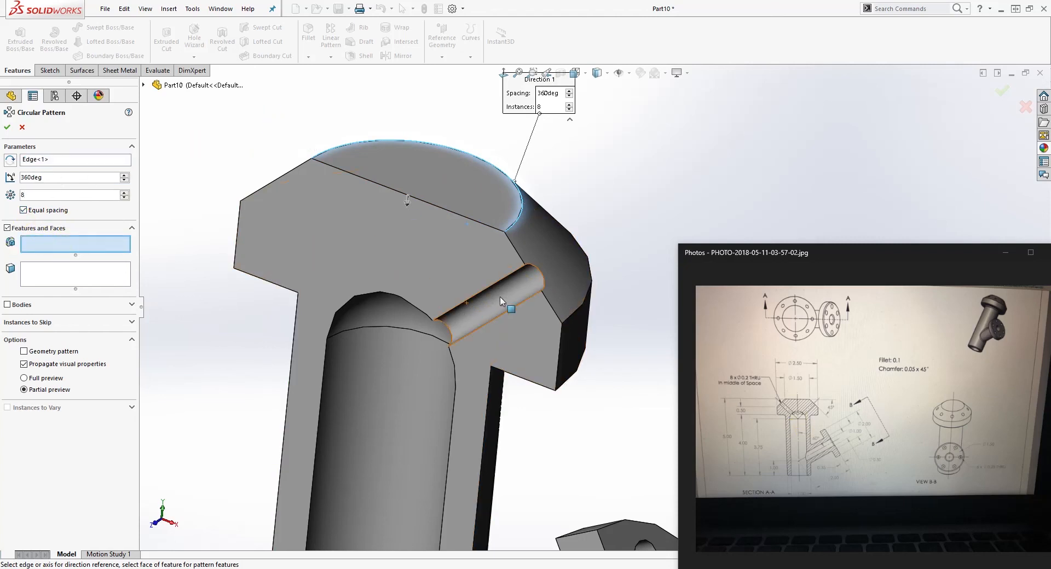
click(514, 291)
mouse_move(437, 366)
middle_down()
mouse_move(472, 326)
mouse_move(429, 349)
middle_up()
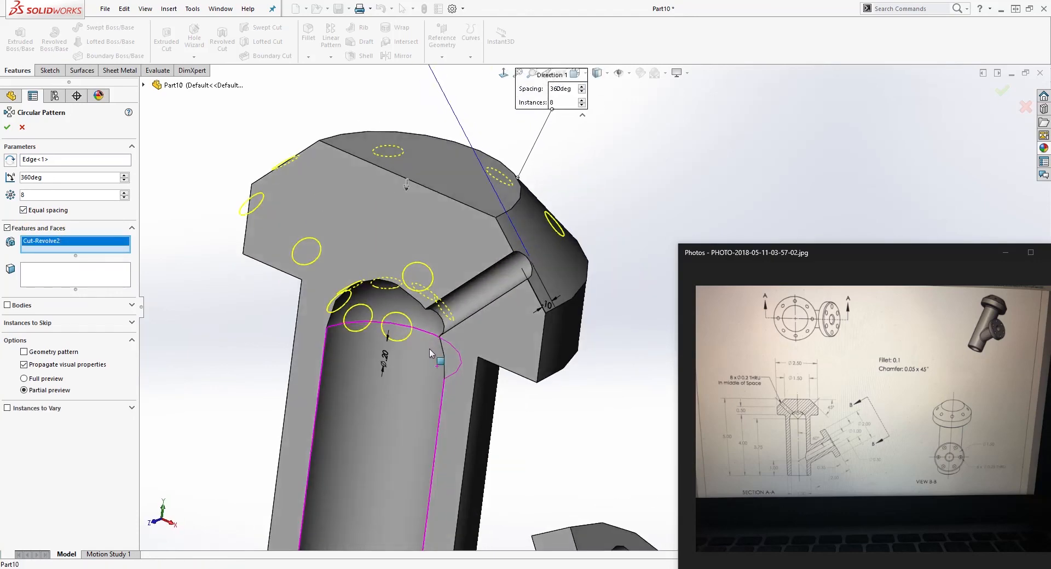
click(8, 129)
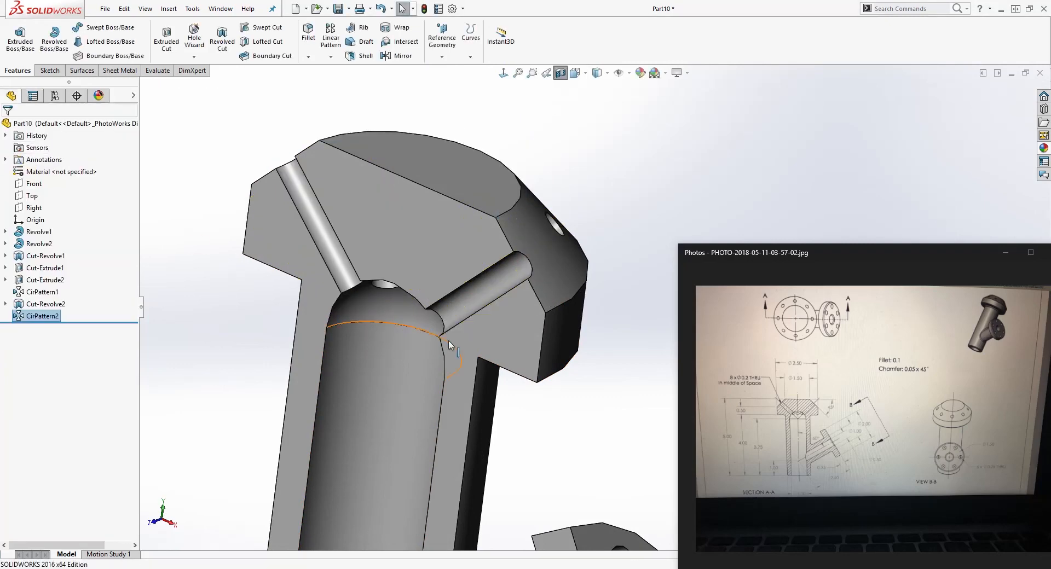
Turn off the section view and examine the patterned holes and the whole fitting from outside.
scroll(448, 340, up, 1)
click(560, 76)
middle_drag(516, 446, 607, 427)
scroll(609, 476, up, 2)
scroll(629, 472, up, 3)
scroll(661, 435, down, 2)
scroll(629, 315, down, 1)
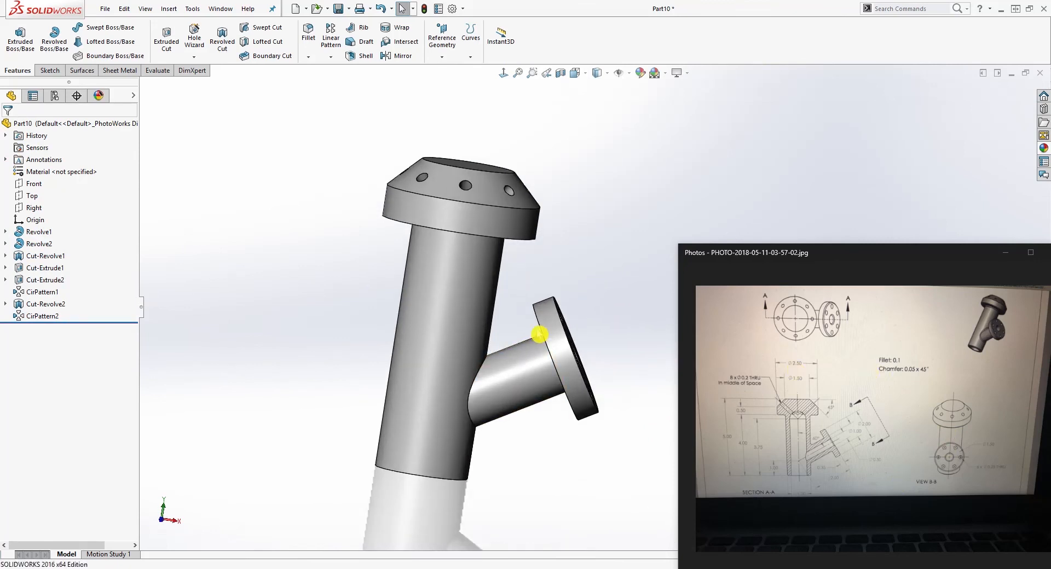
scroll(564, 230, up, 3)
scroll(547, 194, down, 2)
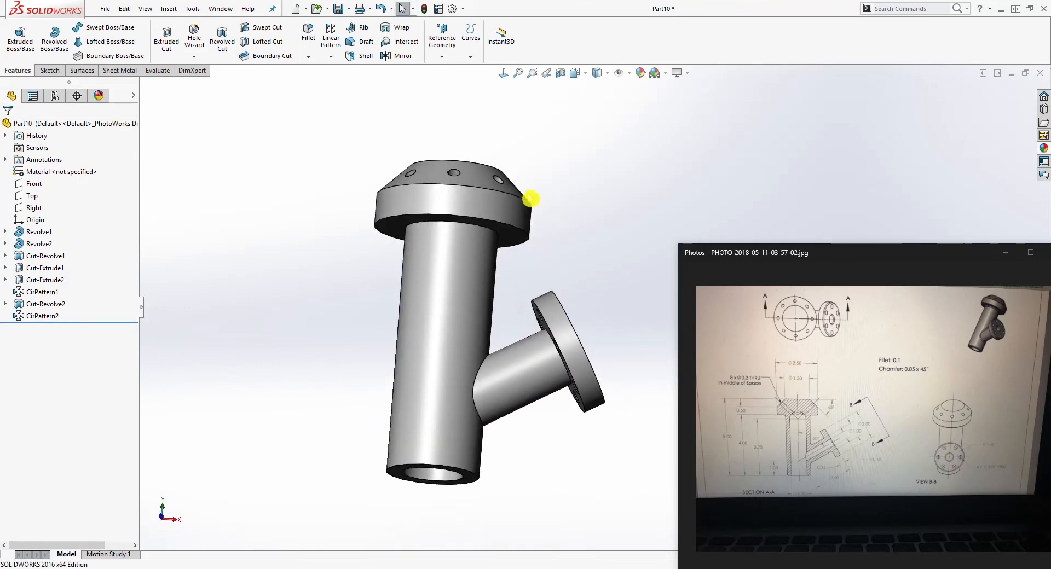
Chamfer the branch flange's bore edge and the main pipe's lower outer edge at 0.05 in by 45 degrees.
click(308, 56)
click(330, 83)
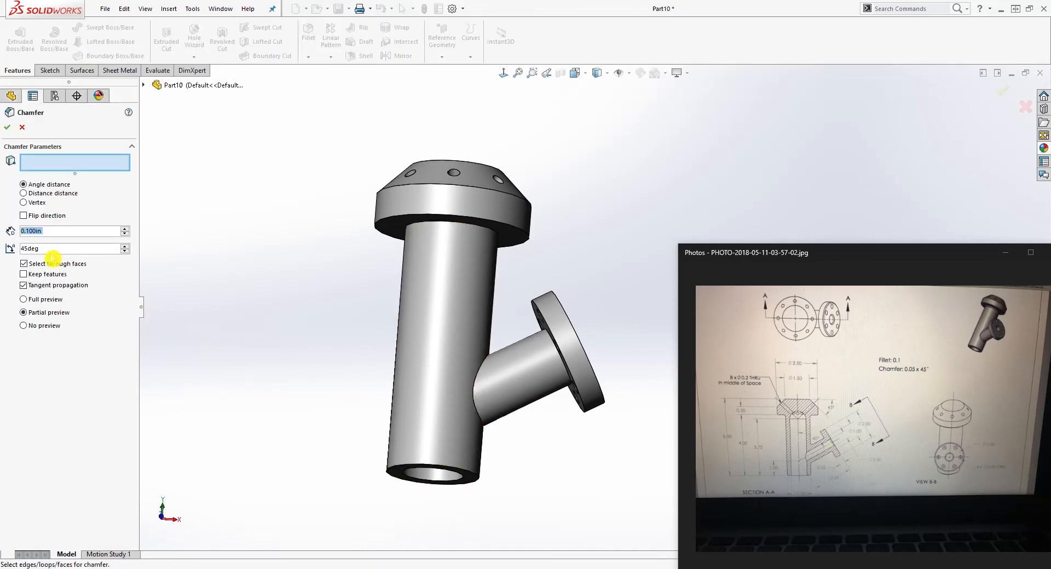
text(0.05)
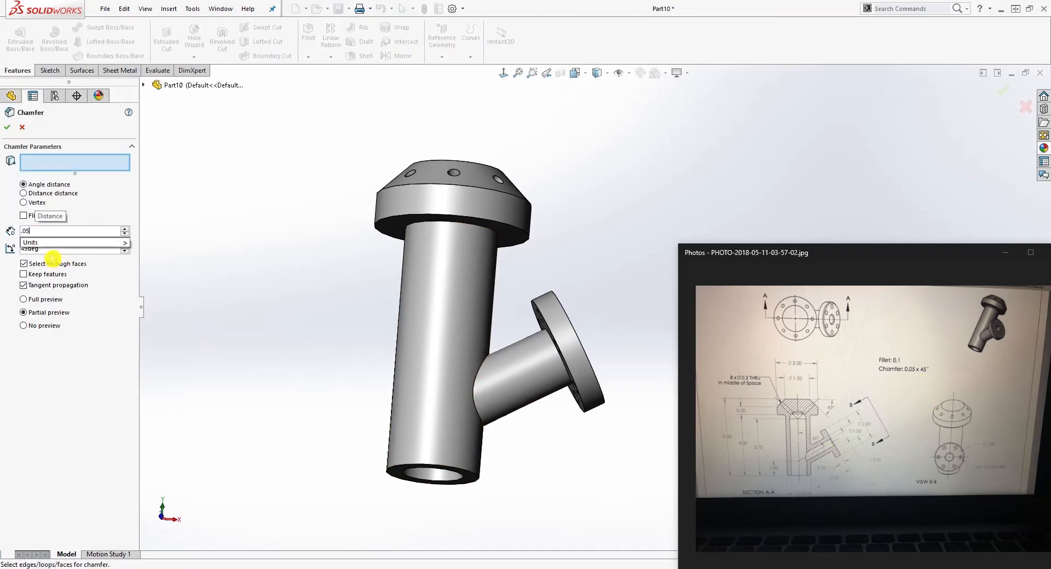
key(Return)
middle_drag(492, 486, 524, 357)
click(536, 350)
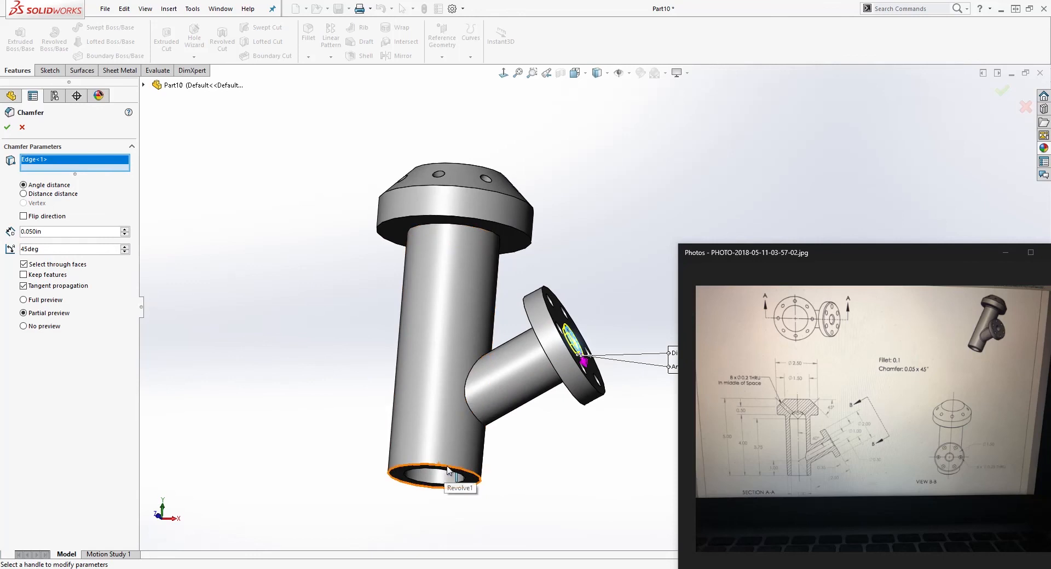
click(438, 482)
middle_drag(438, 482, 314, 470)
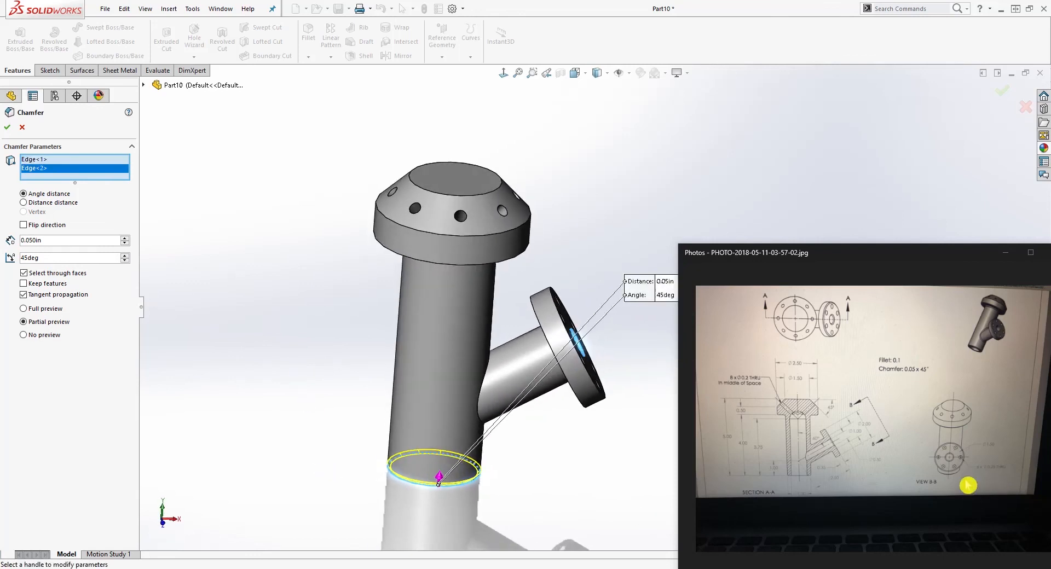
click(7, 127)
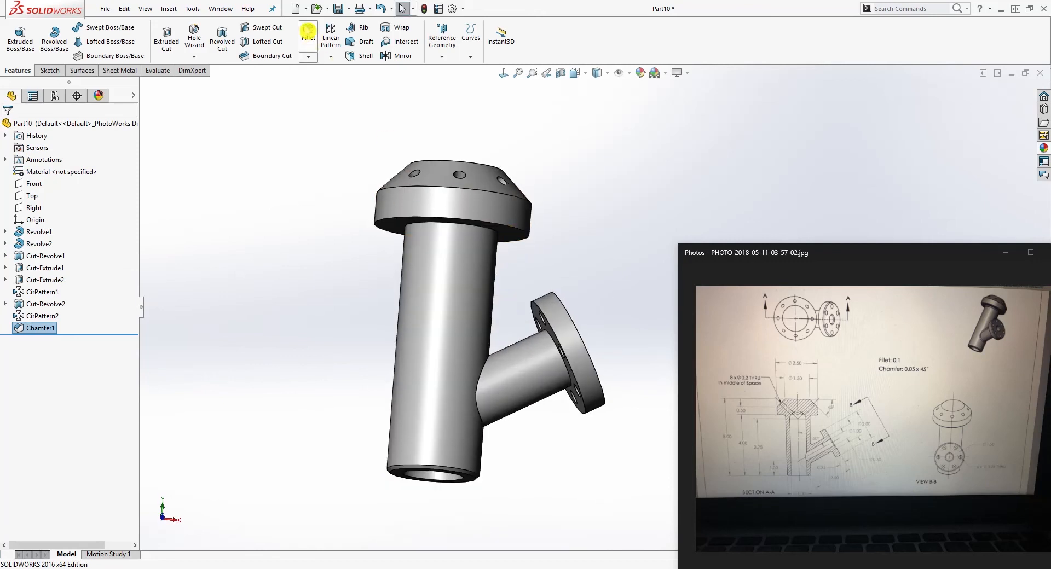
Fillet the head's lower outer edge and the head-to-pipe, branch-to-flange and branch-to-main-pipe junctions with a 0.1 in radius.
click(308, 31)
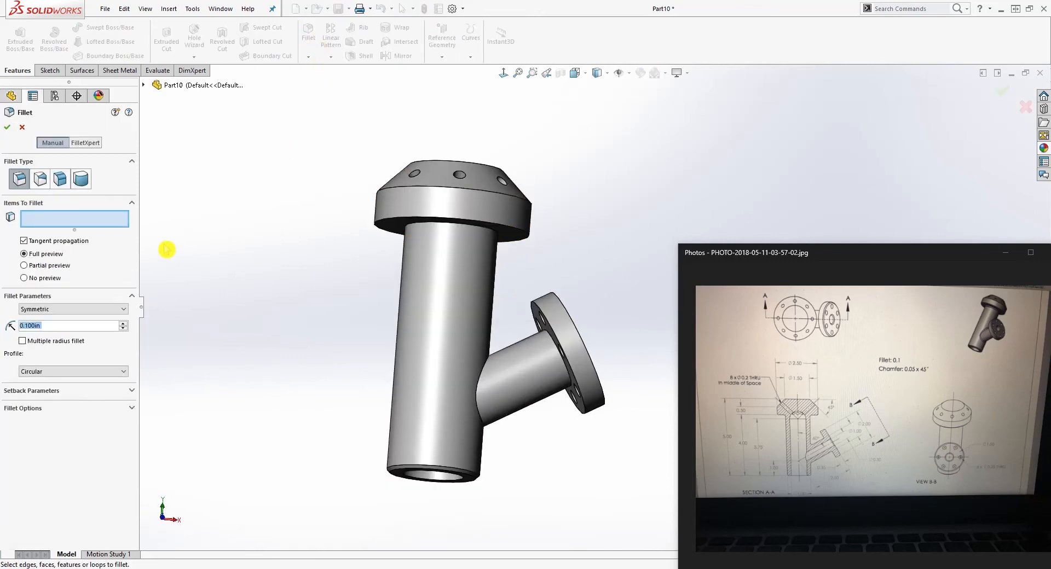
text(.1)
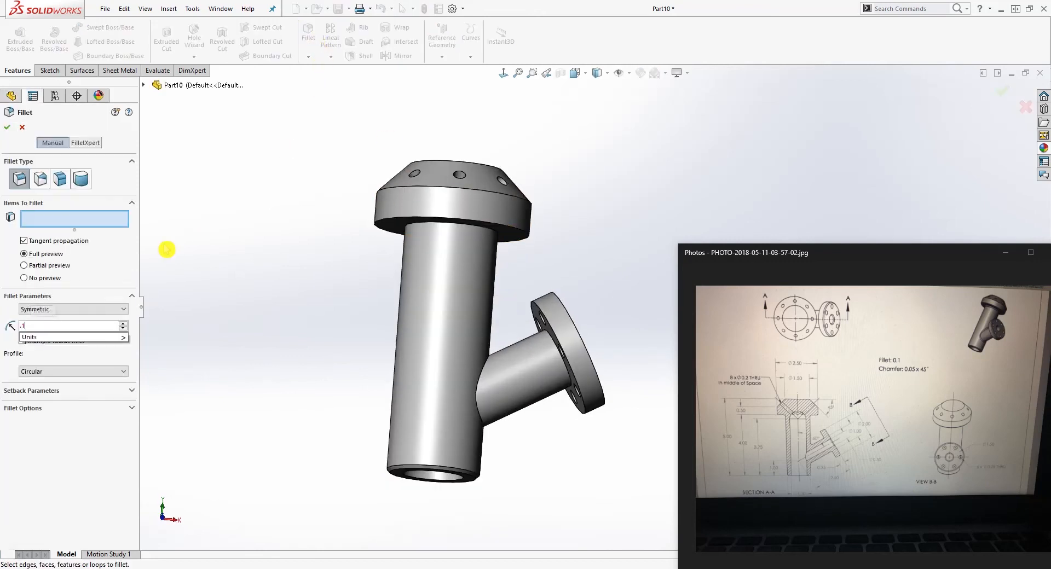
key(Return)
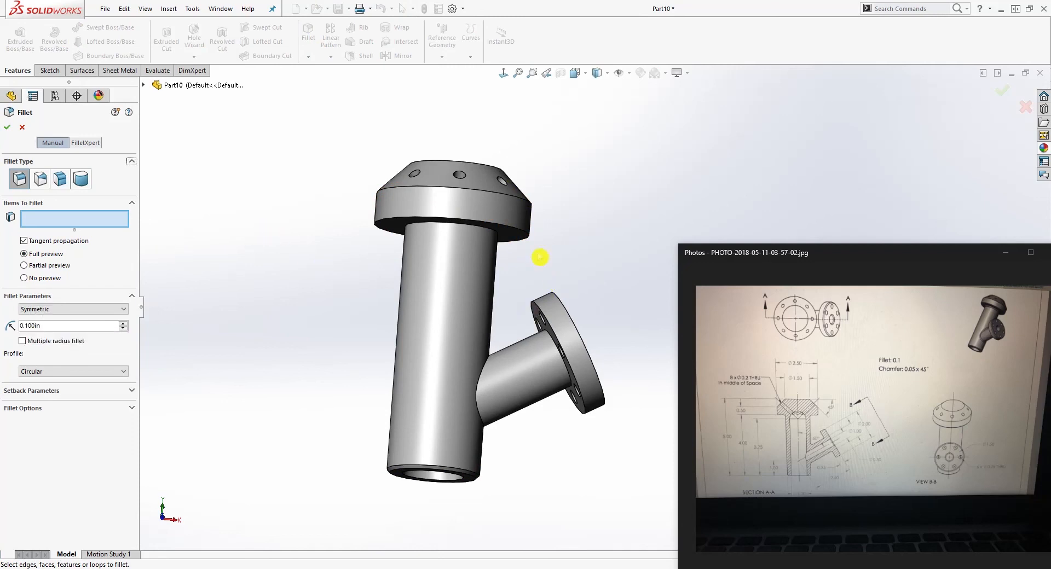
click(497, 237)
click(486, 248)
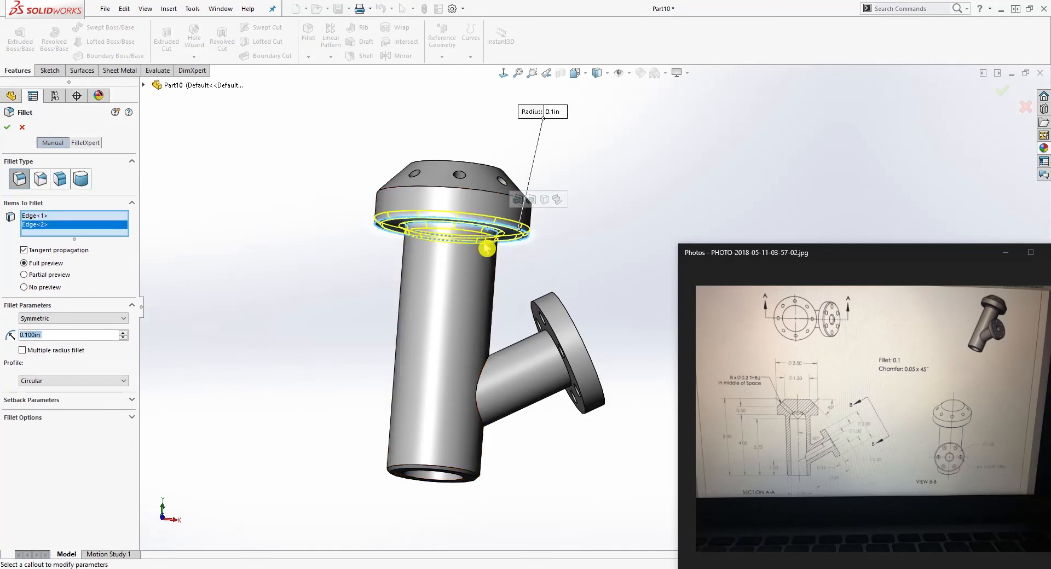
middle_drag(506, 313, 537, 298)
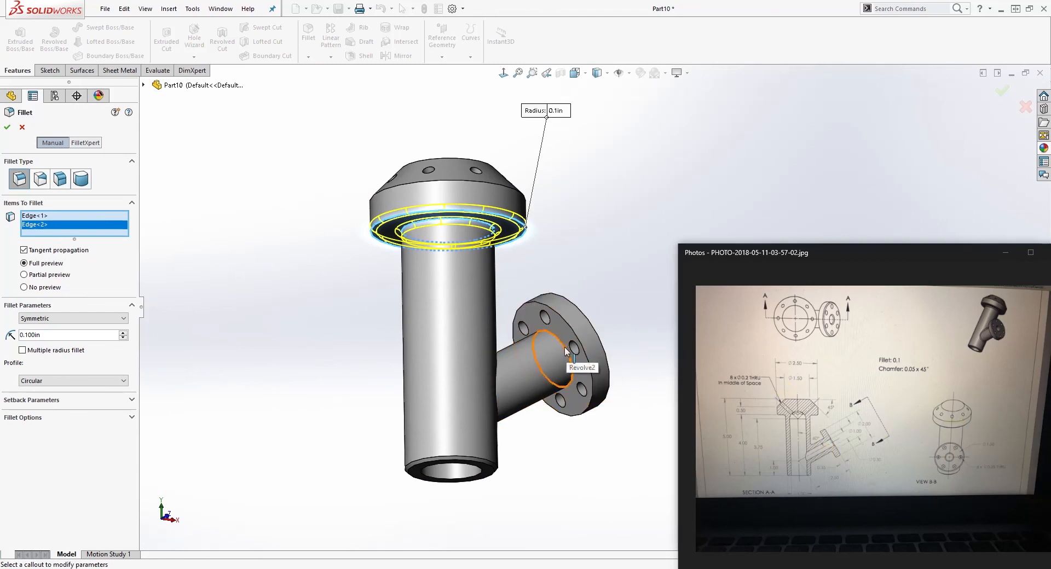
click(552, 365)
middle_drag(554, 368, 520, 339)
click(485, 383)
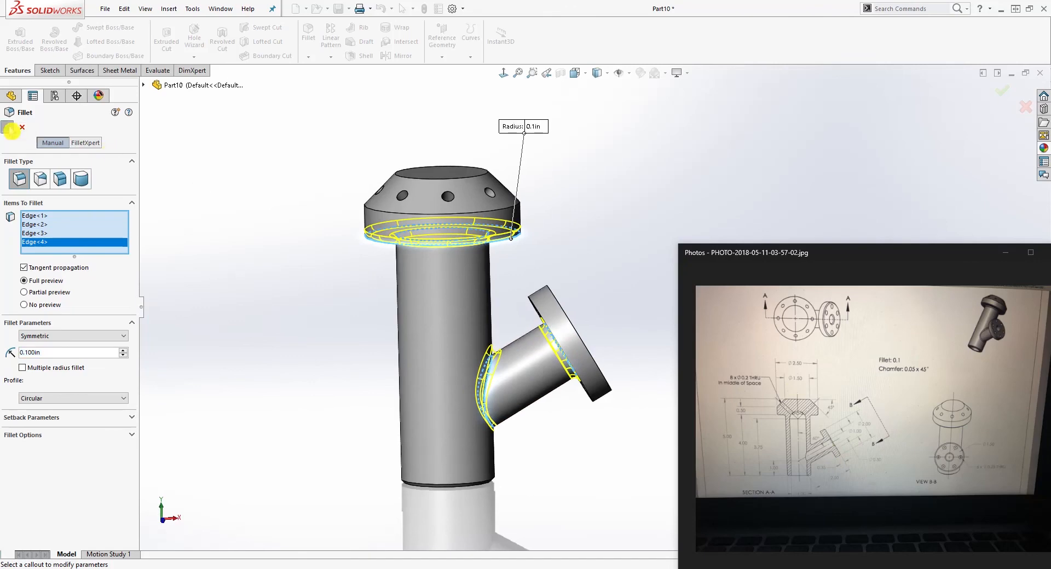
right_click(508, 189)
Set the finished fitting to the isometric view.
middle_drag(570, 290, 573, 326)
click(601, 75)
click(599, 87)
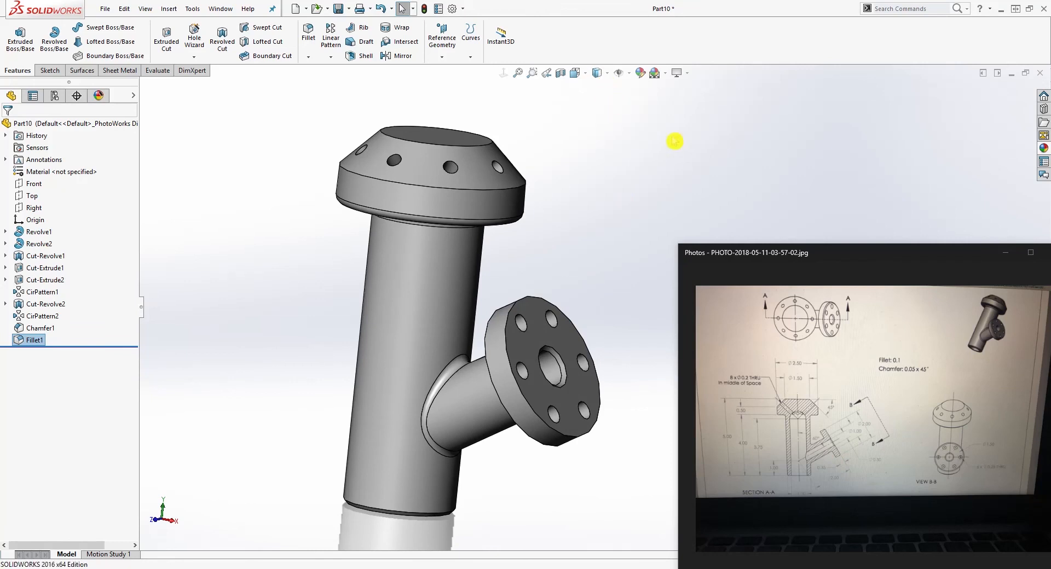
click(600, 75)
click(584, 78)
click(638, 108)
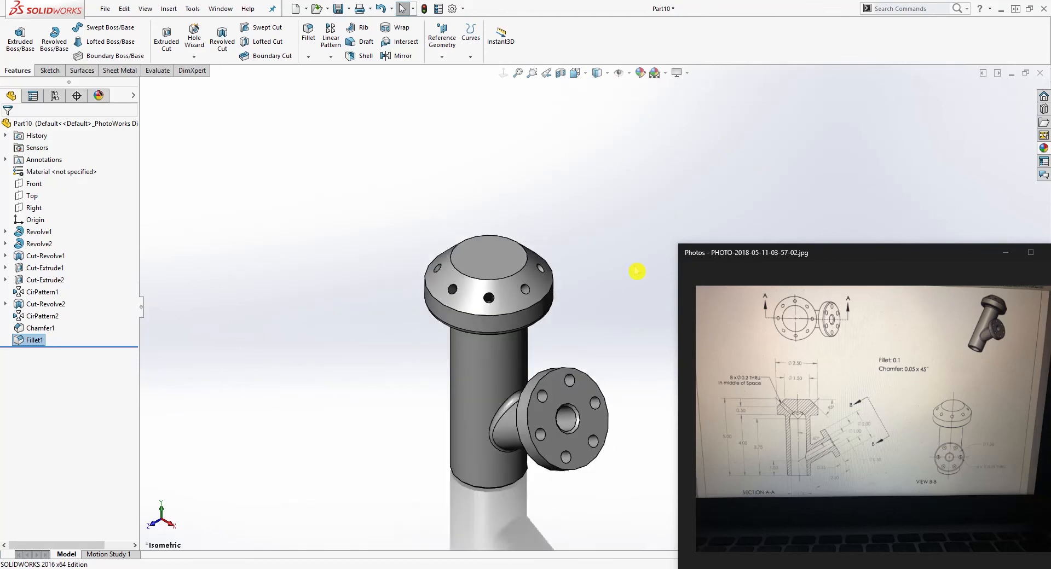
scroll(627, 430, down, 2)
Minimize the reference photo and apply the polished steel metal appearance to the entire part.
click(1044, 150)
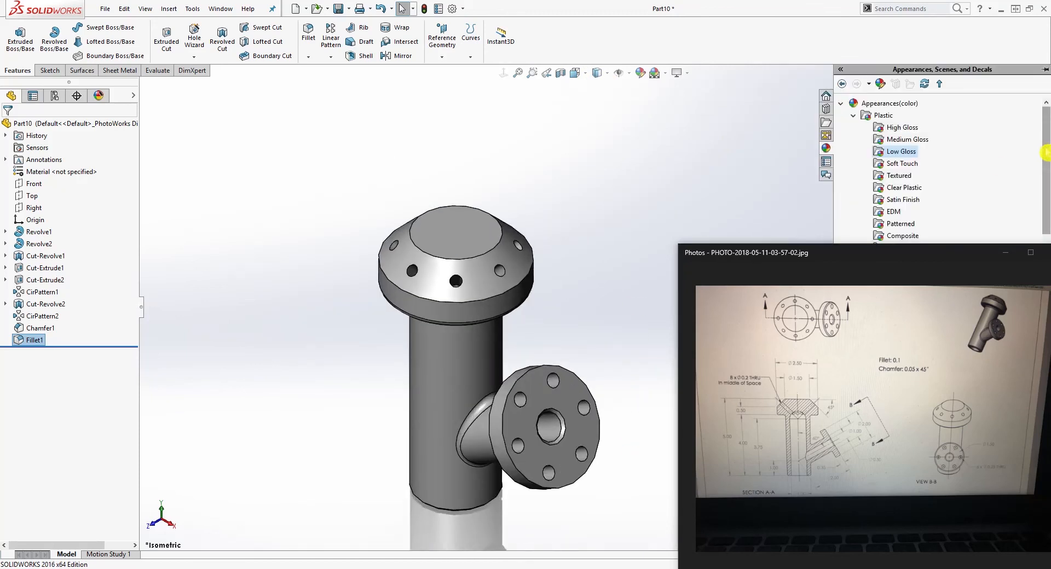
double_click(873, 119)
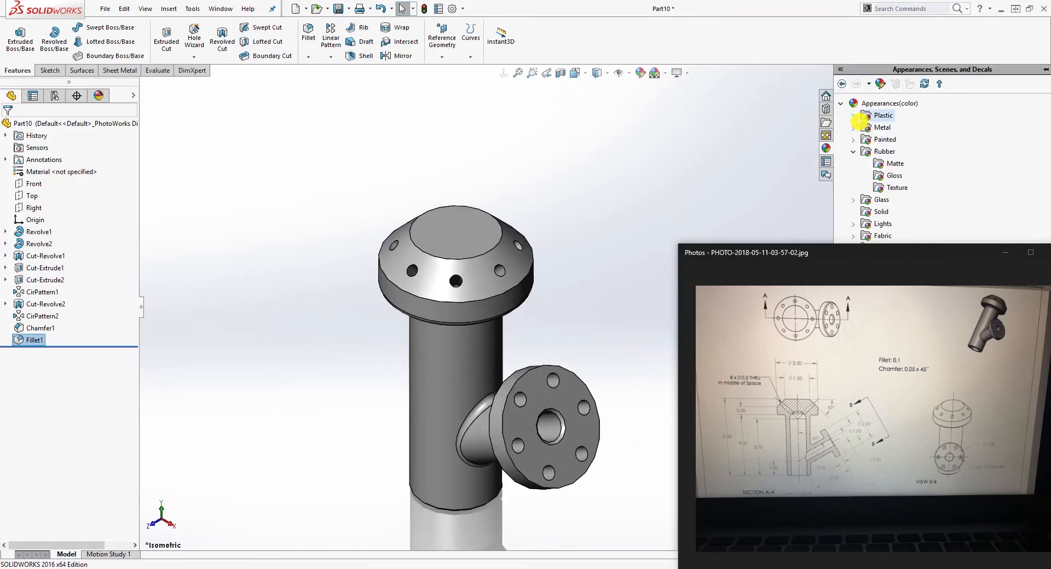
double_click(882, 127)
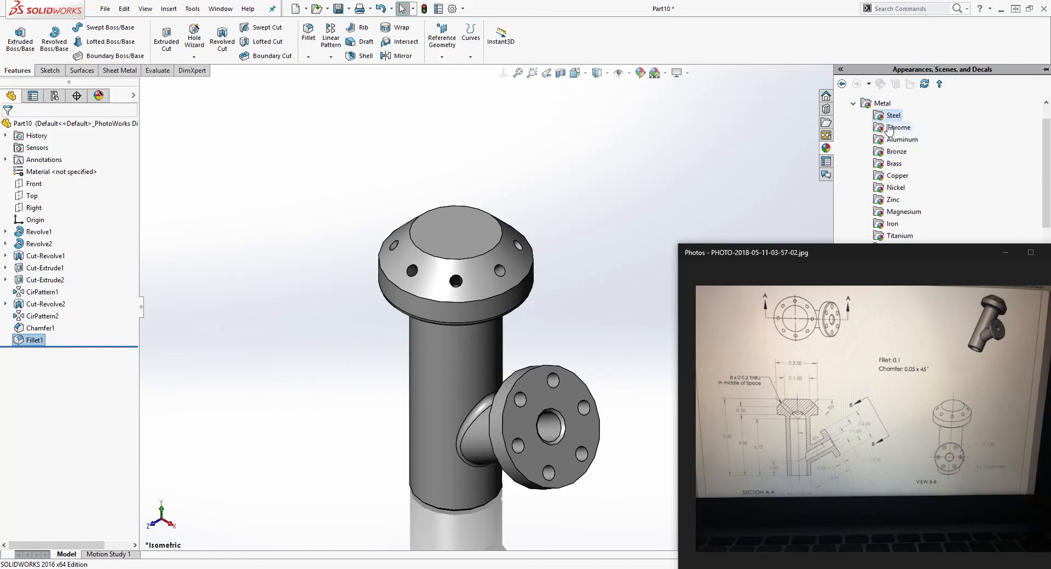
scroll(892, 142, down, 5)
click(1004, 252)
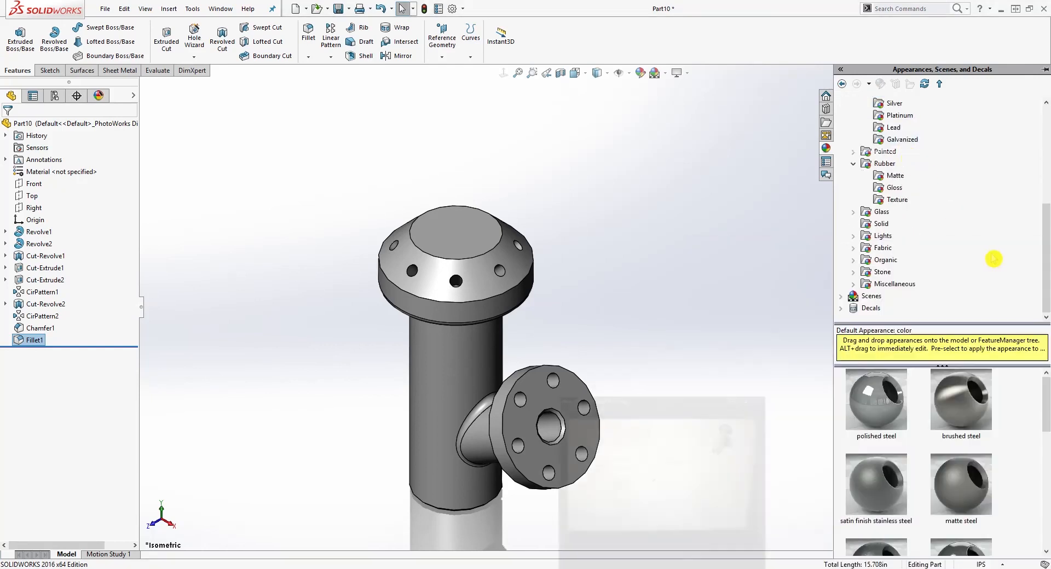
drag(876, 410, 487, 280)
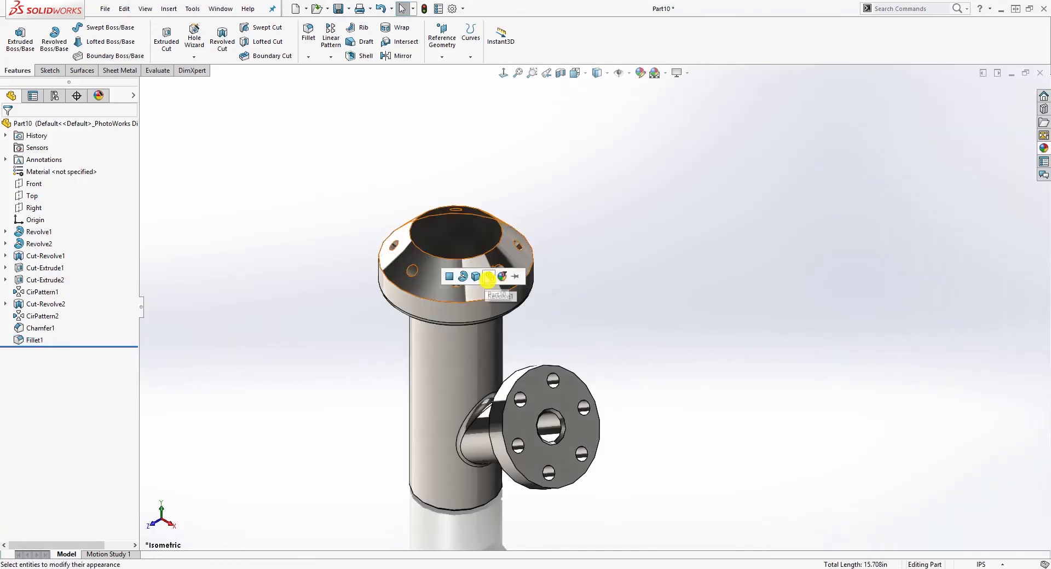
click(490, 279)
middle_drag(531, 422, 623, 250)
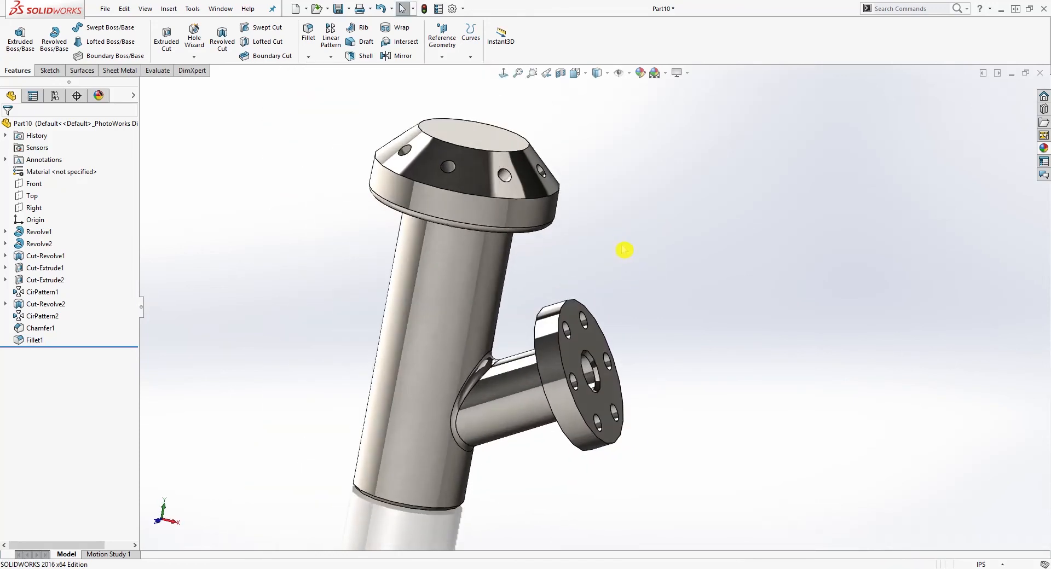
middle_drag(587, 260, 605, 273)
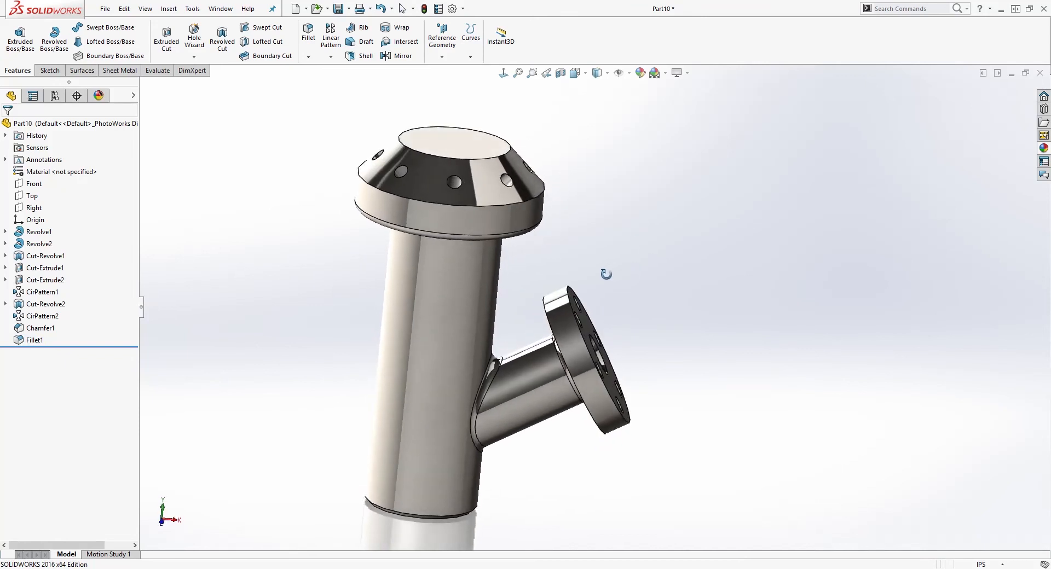